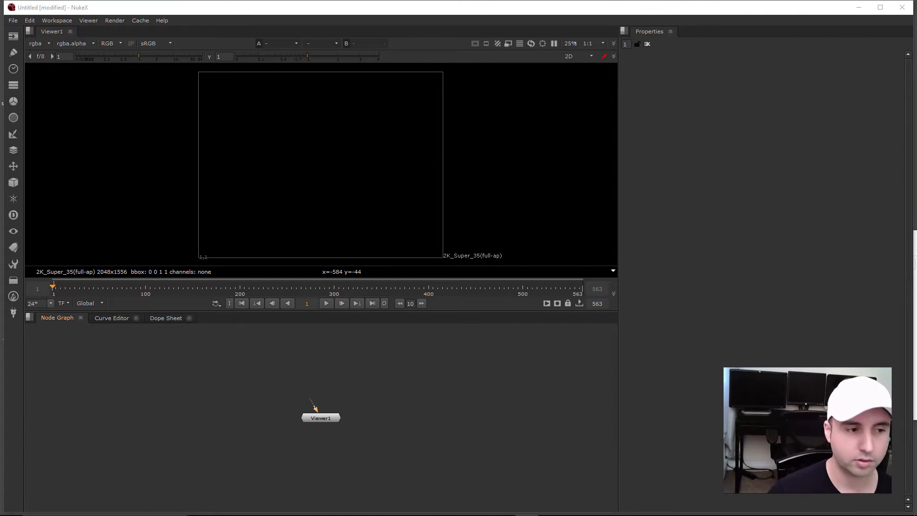
{"action": "middle_click_drag", "start_coordinate": [321, 382], "coordinate": [324, 428]}
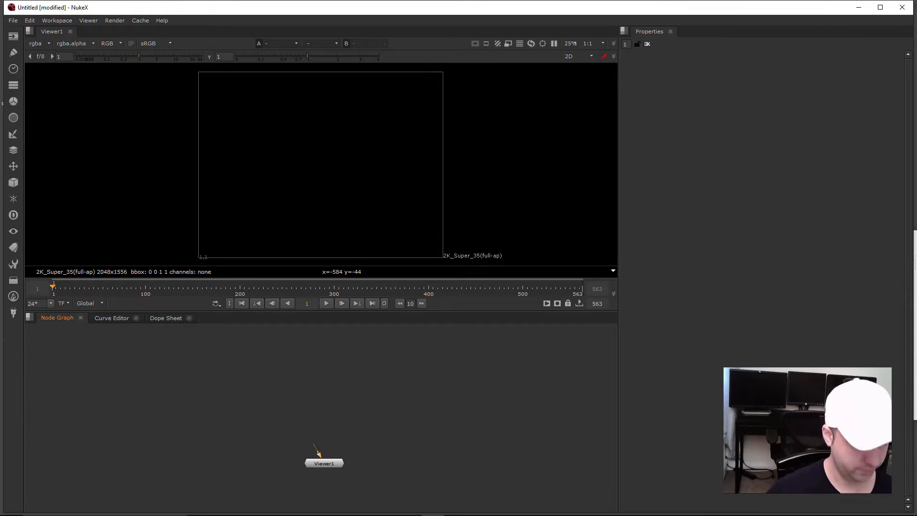
{"action": "key", "text": "r"}
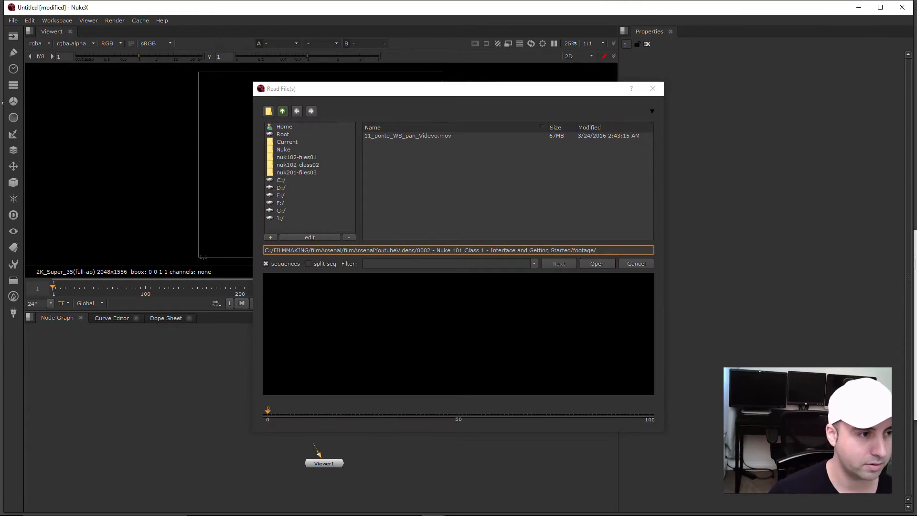
{"action": "key", "text": "Escape"}
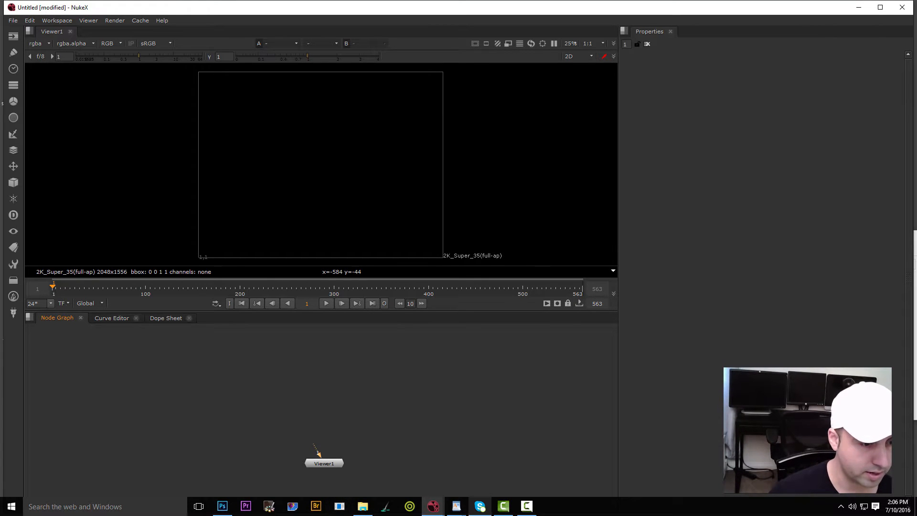
Step: Switch to File Explorer and open the footage folder inside "0002 - Nuke 101 Class 1 - Interface and Getting Started", selecting its video clip
{"action": "left_click", "coordinate": [363, 506]}
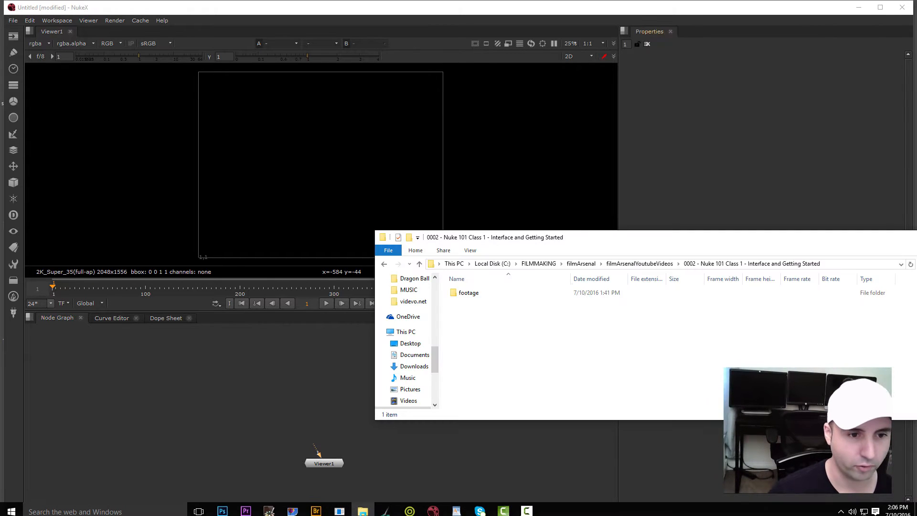
{"action": "left_click", "coordinate": [639, 264]}
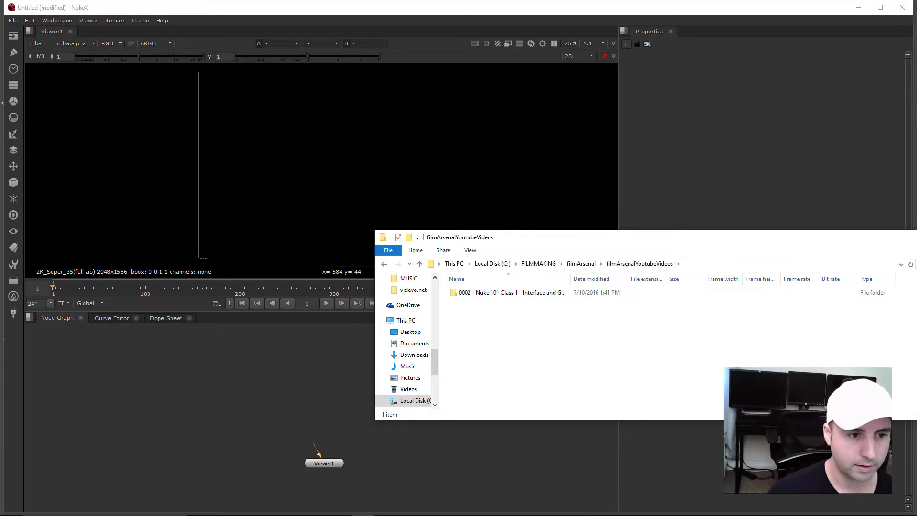
{"action": "left_click_drag", "start_coordinate": [568, 237], "coordinate": [447, 268]}
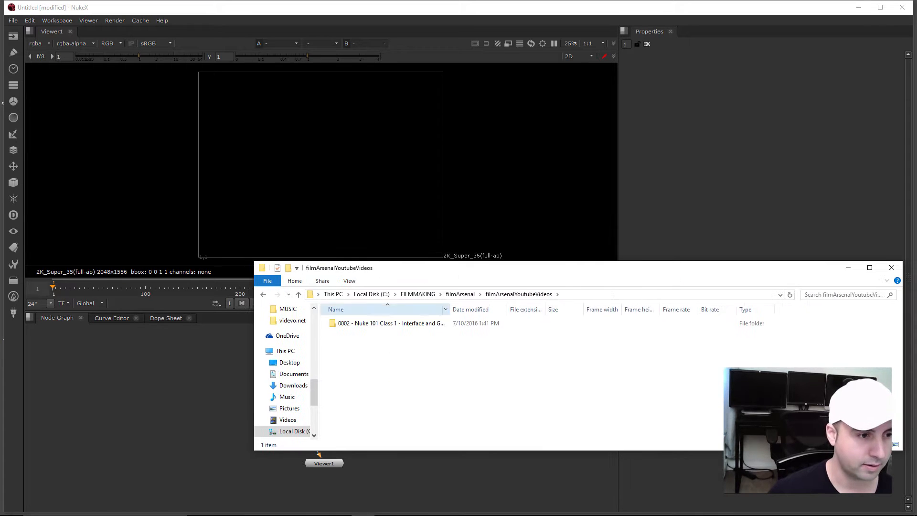
{"action": "double_click", "coordinate": [391, 323]}
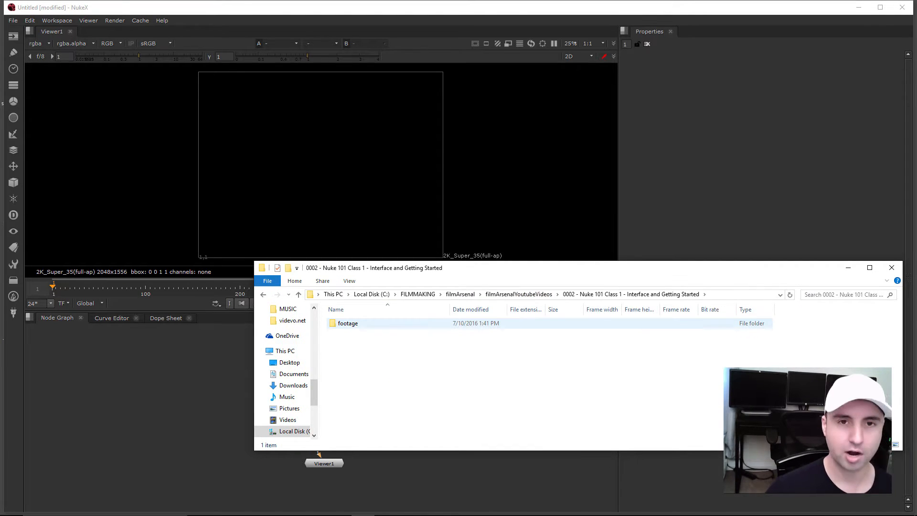
{"action": "double_click", "coordinate": [348, 324]}
{"action": "left_click", "coordinate": [350, 330]}
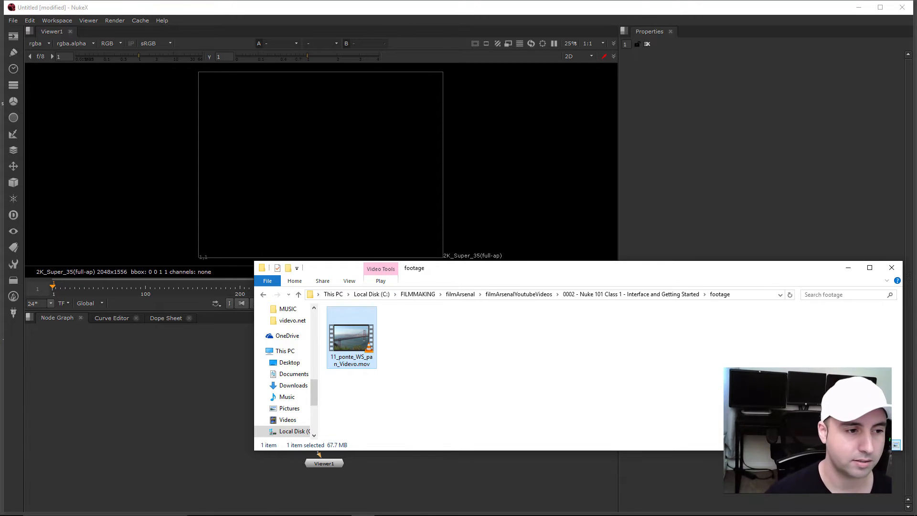
Step: Bring 11_ponte_WS_pan_Videvo.mov from File Explorer into the NukeX Node Graph and place its Read node above and left of Viewer1
{"action": "left_click_drag", "start_coordinate": [471, 268], "coordinate": [601, 261]}
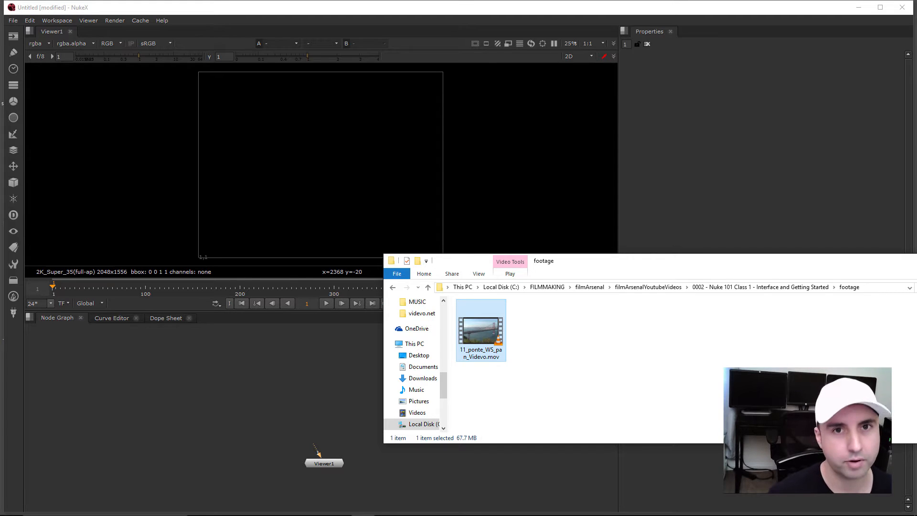
{"action": "left_click", "coordinate": [540, 358]}
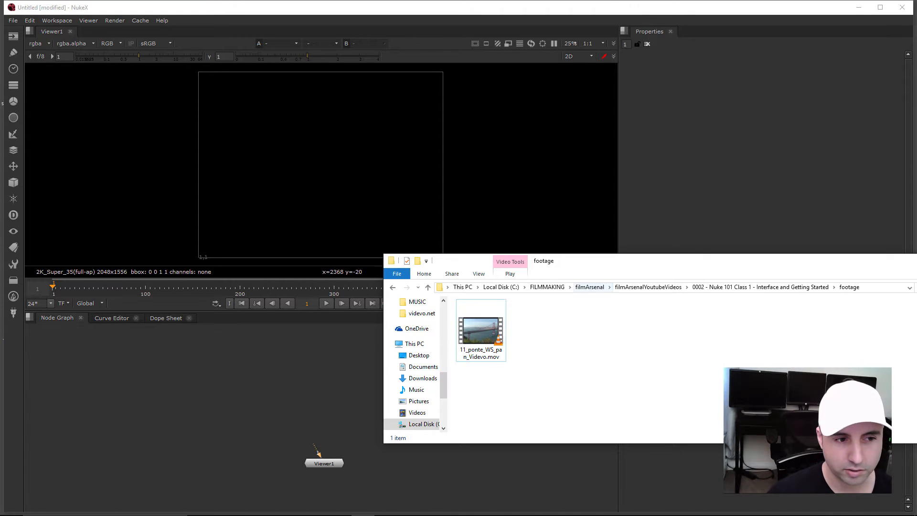
{"action": "left_click_drag", "start_coordinate": [587, 261], "coordinate": [533, 270]}
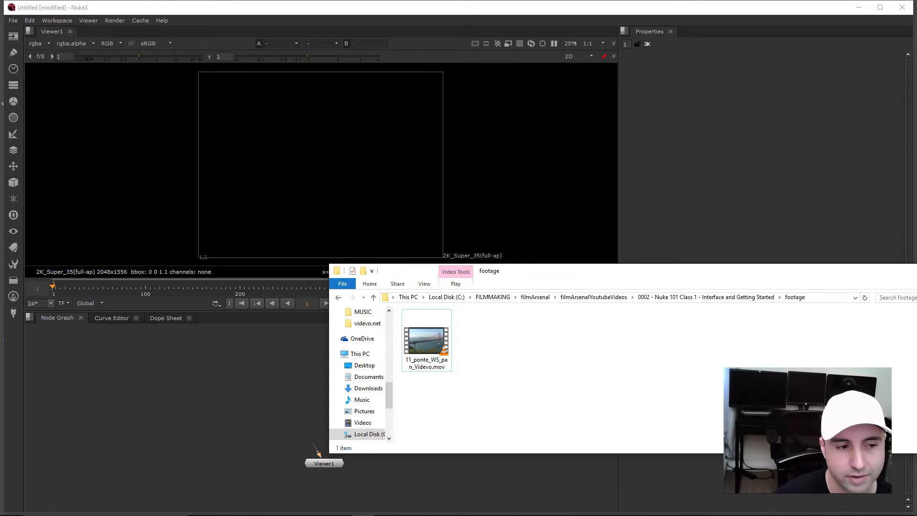
{"action": "left_click_drag", "start_coordinate": [533, 271], "coordinate": [548, 257]}
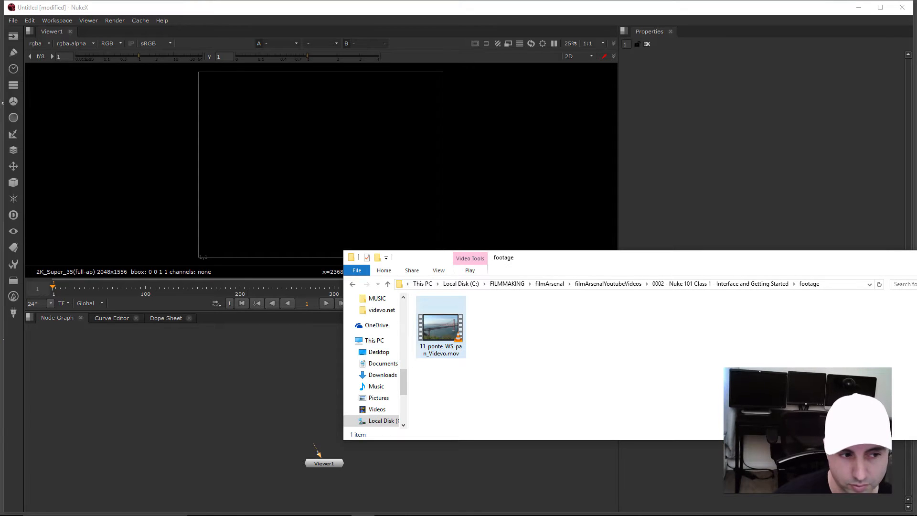
{"action": "double_click", "coordinate": [440, 329]}
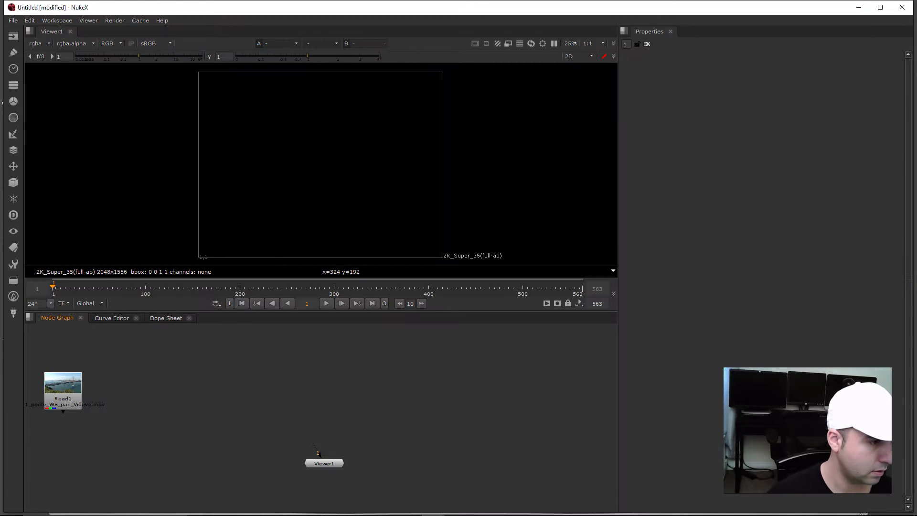
{"action": "left_click_drag", "start_coordinate": [63, 386], "coordinate": [232, 378]}
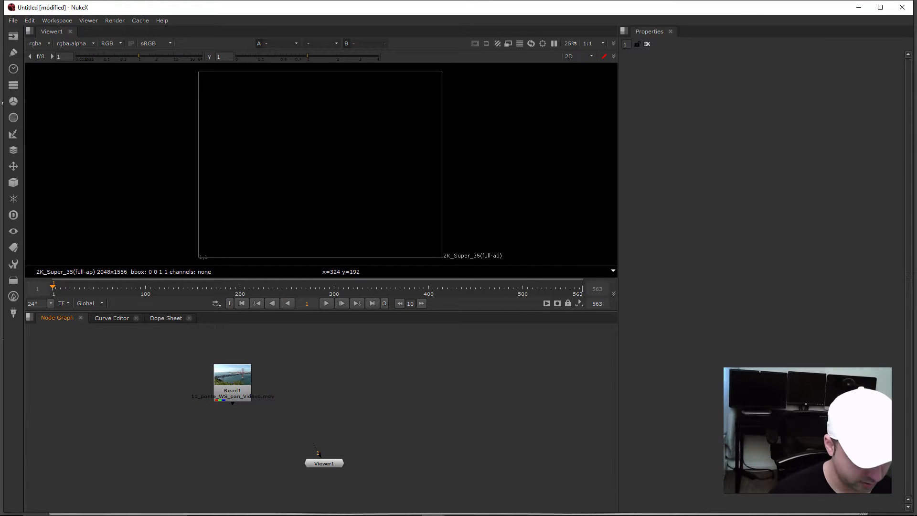
Step: Load 11_ponte_WS_pan_Videvo.mov again through a second Read node, and delete that duplicate node
{"action": "key", "text": "r"}
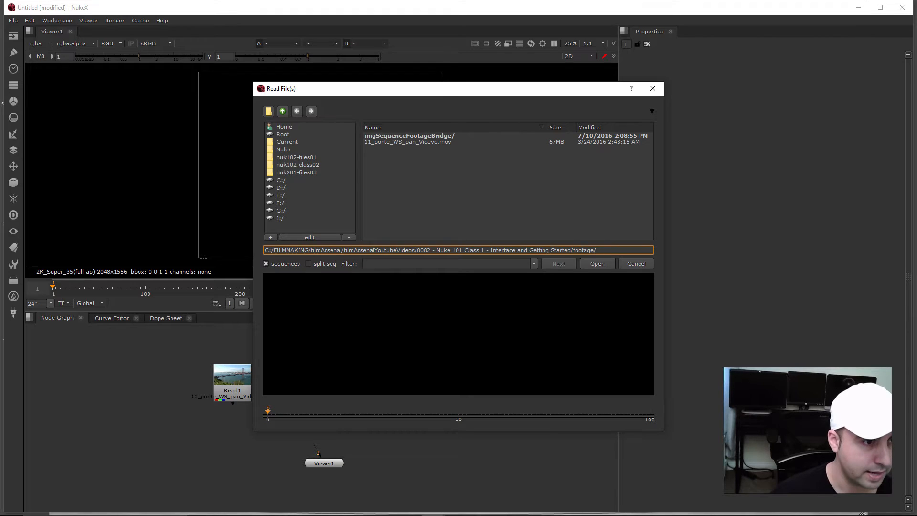
{"action": "double_click", "coordinate": [402, 142]}
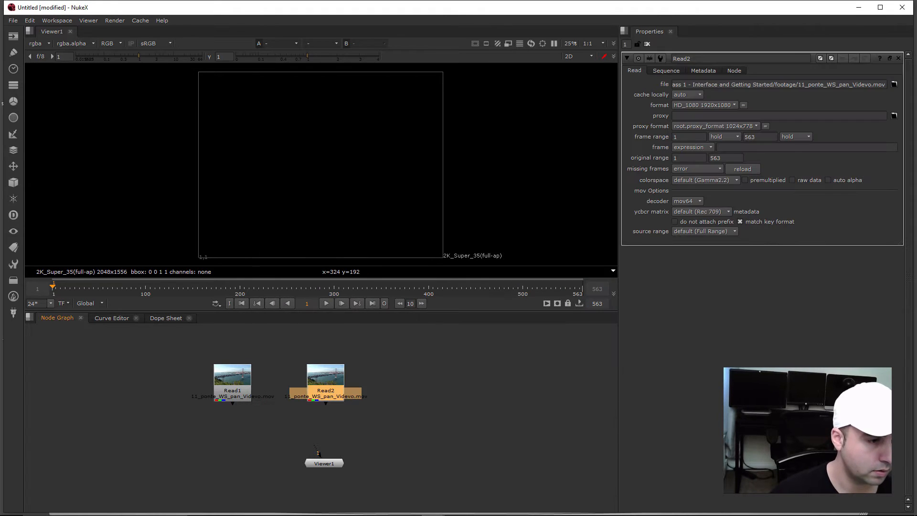
{"action": "left_click", "coordinate": [285, 351]}
{"action": "left_click", "coordinate": [232, 382]}
{"action": "left_click", "coordinate": [326, 382]}
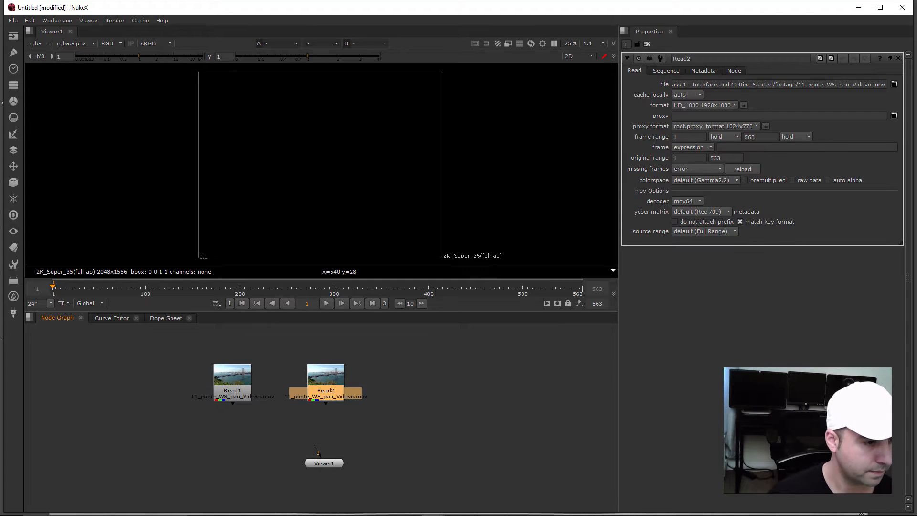
{"action": "key", "text": "Delete"}
Step: Open the properties of the Read1 node and move the node above Viewer1
{"action": "left_click", "coordinate": [233, 382]}
{"action": "left_click_drag", "start_coordinate": [232, 382], "coordinate": [351, 377]}
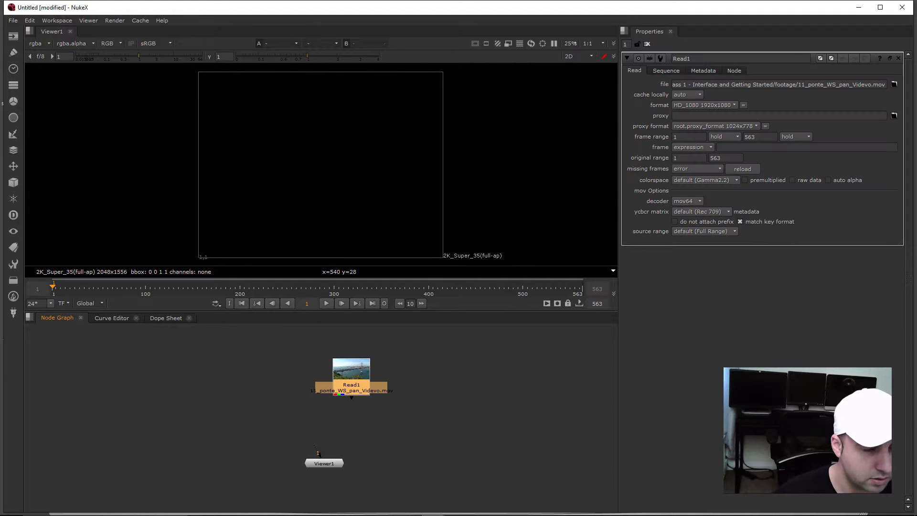
Step: Open the Caching preferences and copy the disk cache temp directory path
{"action": "left_click", "coordinate": [29, 21]}
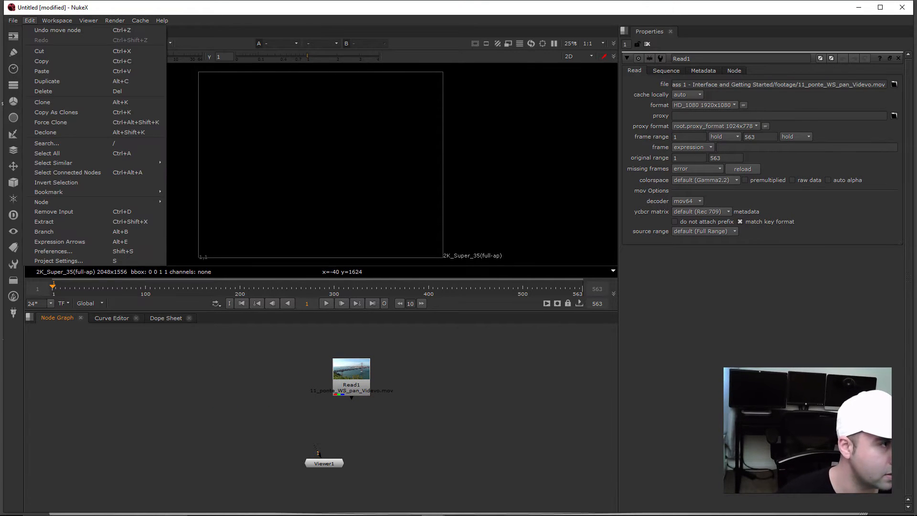
{"action": "left_click", "coordinate": [53, 251]}
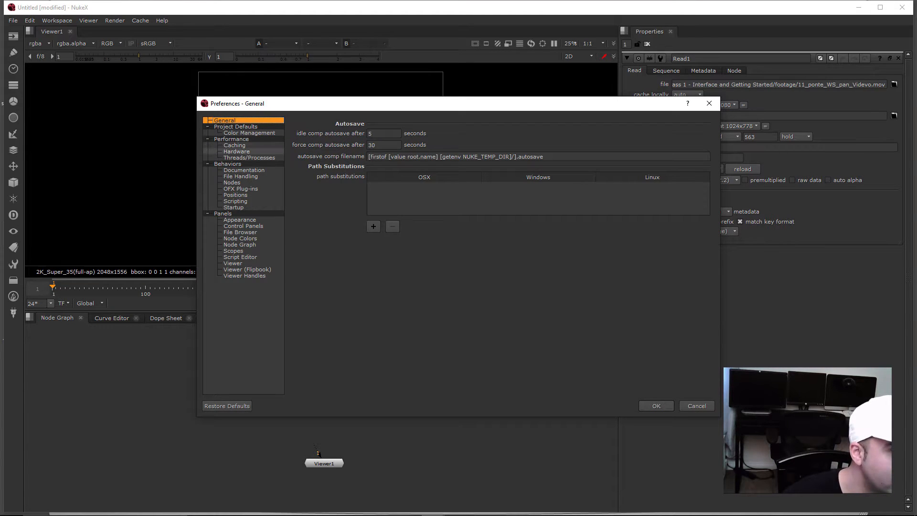
{"action": "left_click", "coordinate": [237, 152]}
{"action": "left_click", "coordinate": [235, 146]}
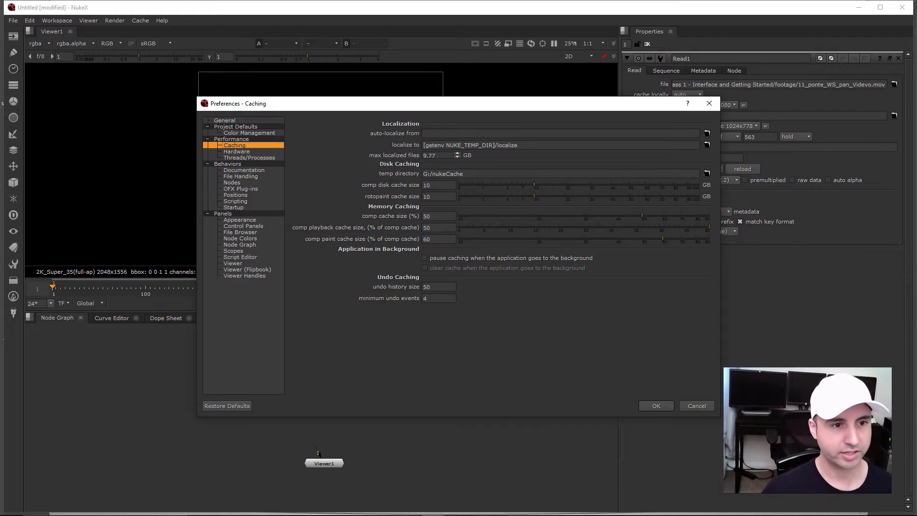
{"action": "left_click", "coordinate": [464, 174]}
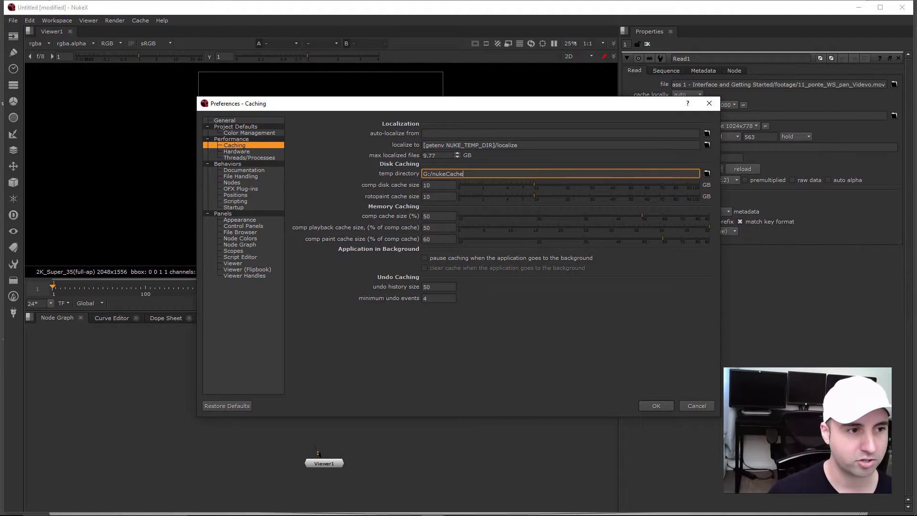
{"action": "key", "text": "ctrl+a"}
{"action": "key", "text": "ctrl+c"}
{"action": "key", "text": "super"}
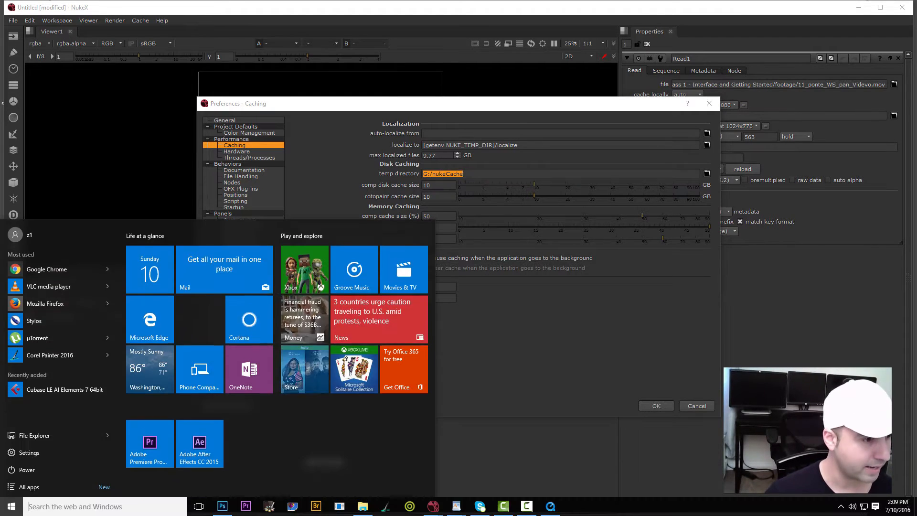
{"action": "key", "text": "ctrl+v"}
{"action": "key", "text": "Escape"}
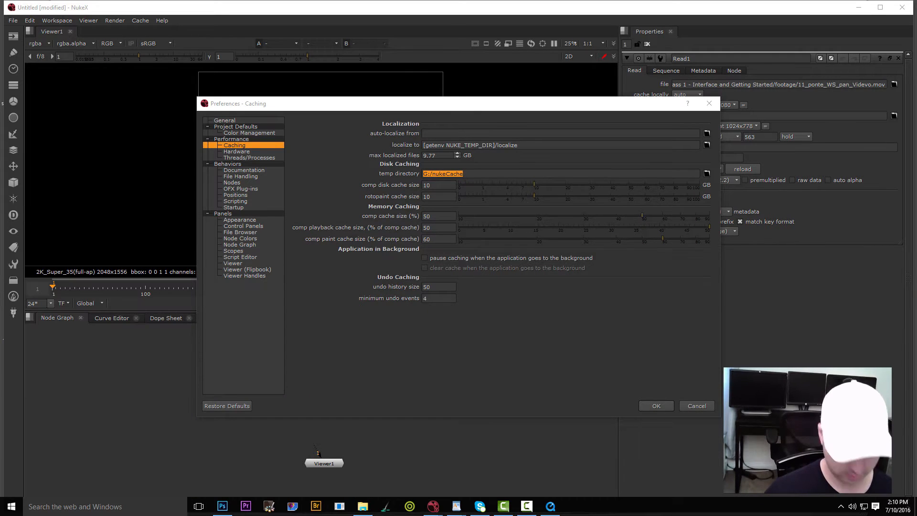
Step: Open a new File Explorer window and browse to the INTERNAL SSD DRIVE G (G:) drive
{"action": "key", "text": "super+e"}
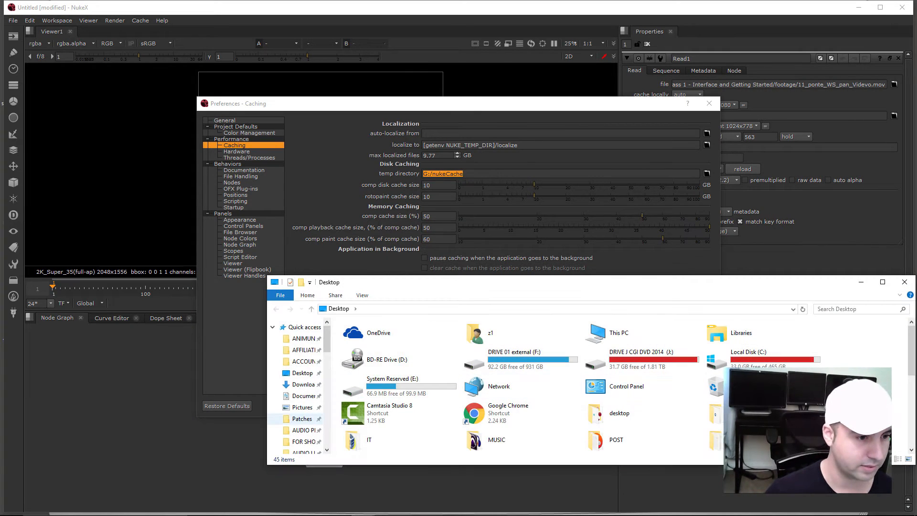
{"action": "scroll", "coordinate": [301, 387], "scroll_direction": "down", "scroll_amount": 10}
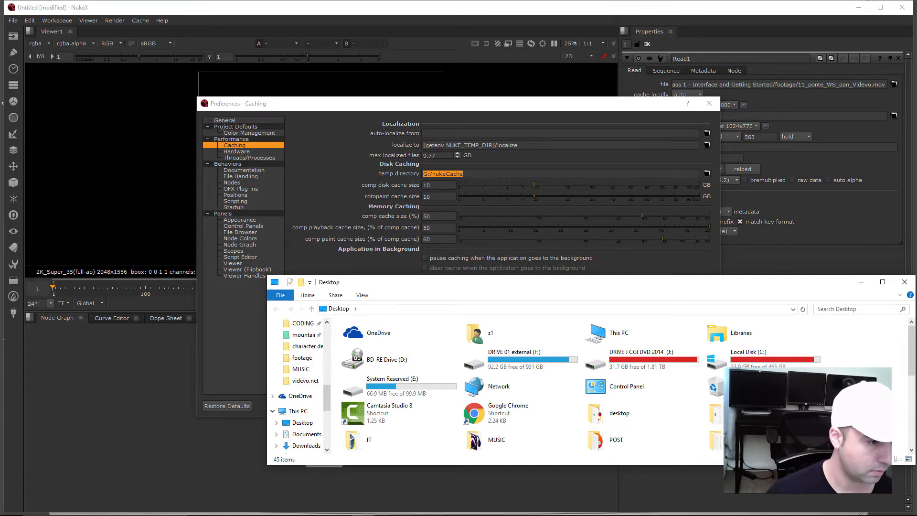
{"action": "left_click", "coordinate": [298, 400]}
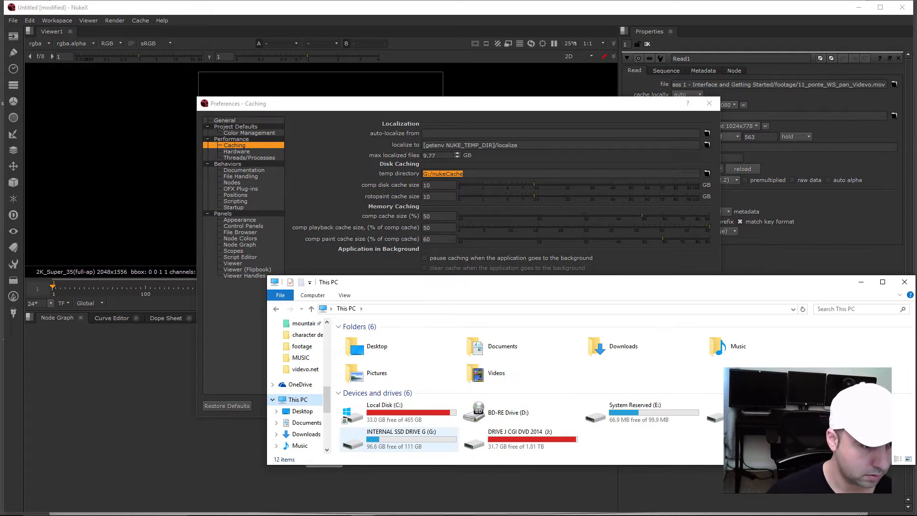
{"action": "double_click", "coordinate": [387, 438]}
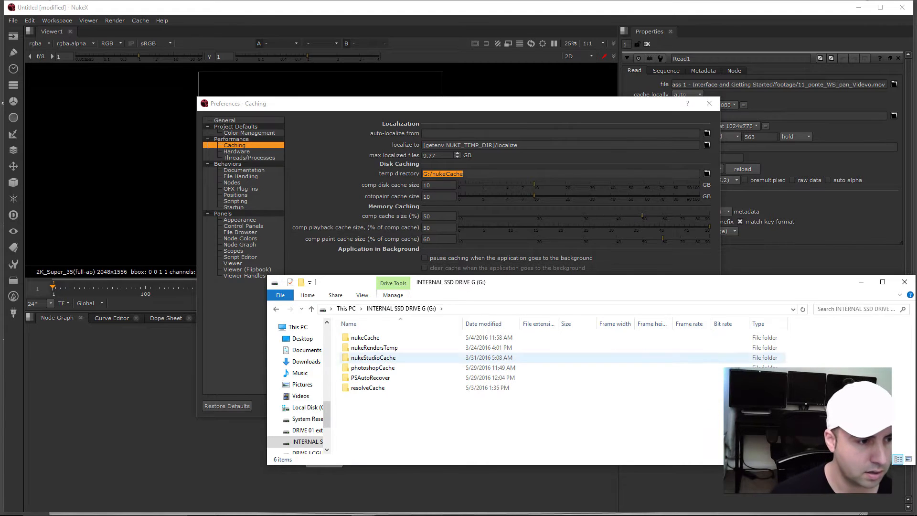
{"action": "left_click_drag", "start_coordinate": [516, 282], "coordinate": [413, 306]}
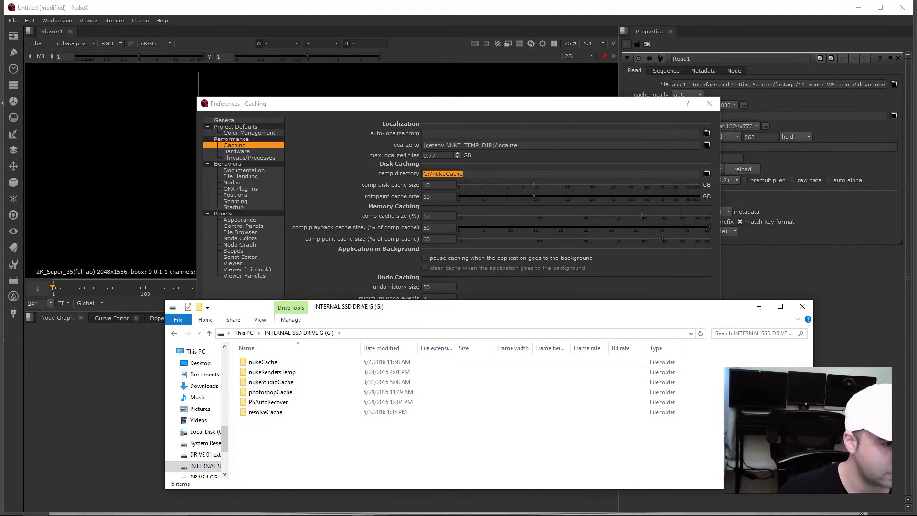
Step: Look over the cache folders on the G: drive, open nukeCache and select its full folder path
{"action": "left_click", "coordinate": [267, 362]}
{"action": "left_click", "coordinate": [271, 372]}
{"action": "left_click", "coordinate": [271, 392]}
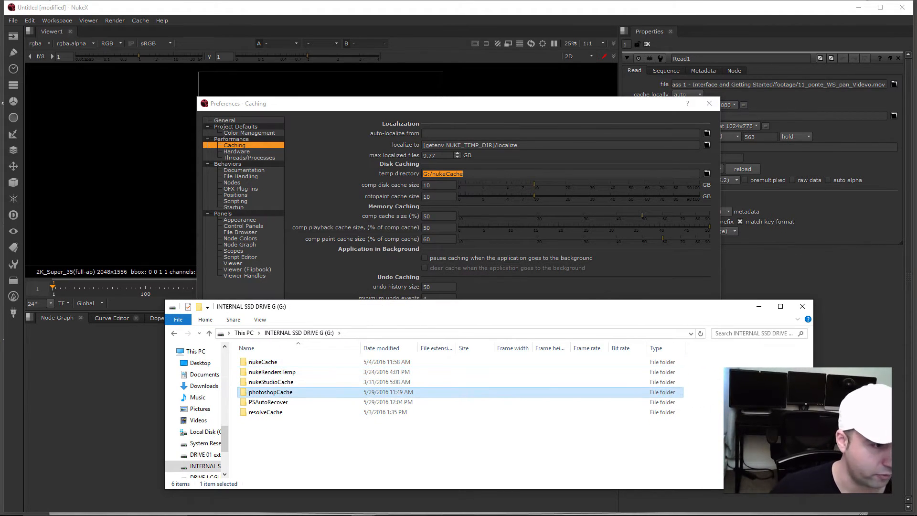
{"action": "left_click", "coordinate": [267, 412]}
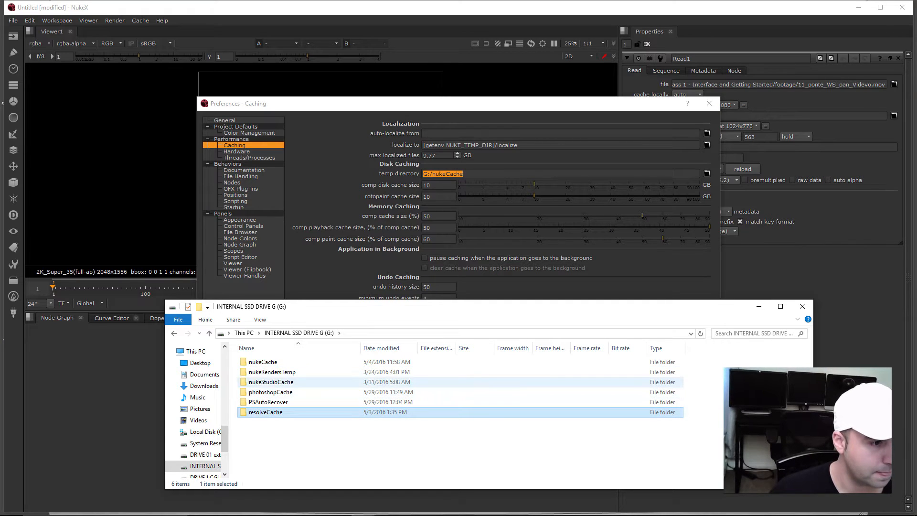
{"action": "left_click", "coordinate": [271, 372]}
{"action": "double_click", "coordinate": [263, 362]}
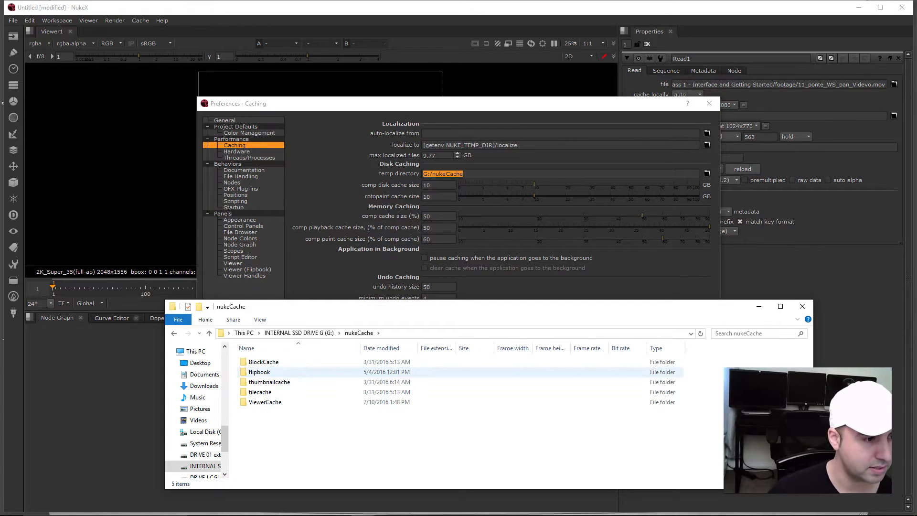
{"action": "left_click", "coordinate": [430, 333]}
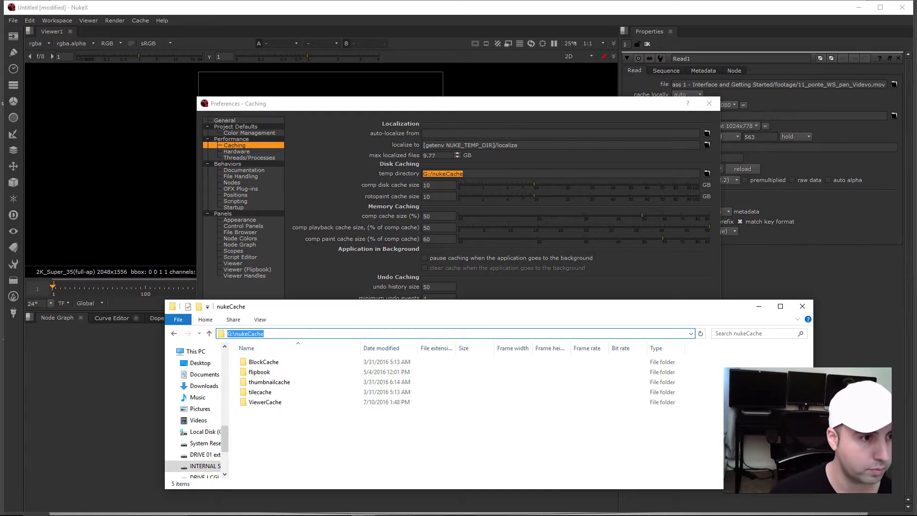
Step: Back in the NukeX Caching preferences, set the temp directory to G:\nukeCache and the comp disk cache size to 15 GB
{"action": "left_click", "coordinate": [549, 281]}
{"action": "left_click_drag", "start_coordinate": [478, 174], "coordinate": [422, 174]}
{"action": "key", "text": "ctrl+v"}
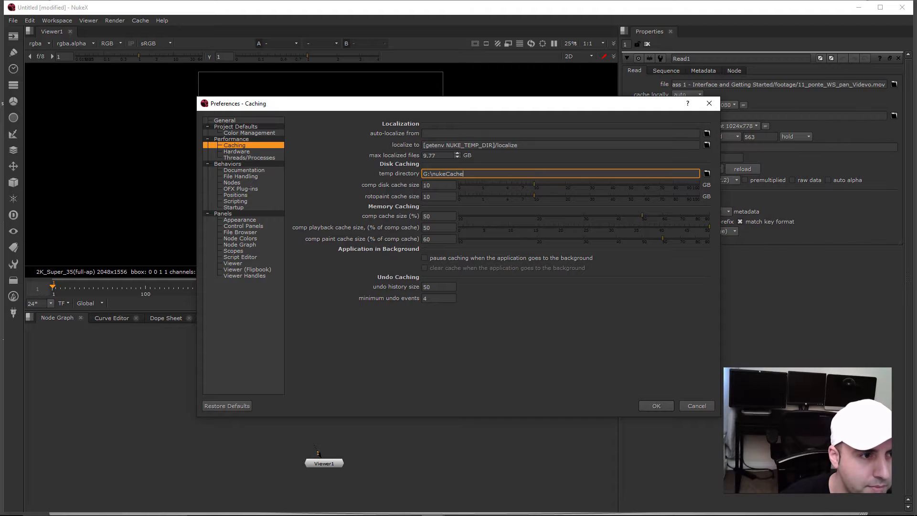
{"action": "left_click_drag", "start_coordinate": [534, 185], "coordinate": [551, 184]}
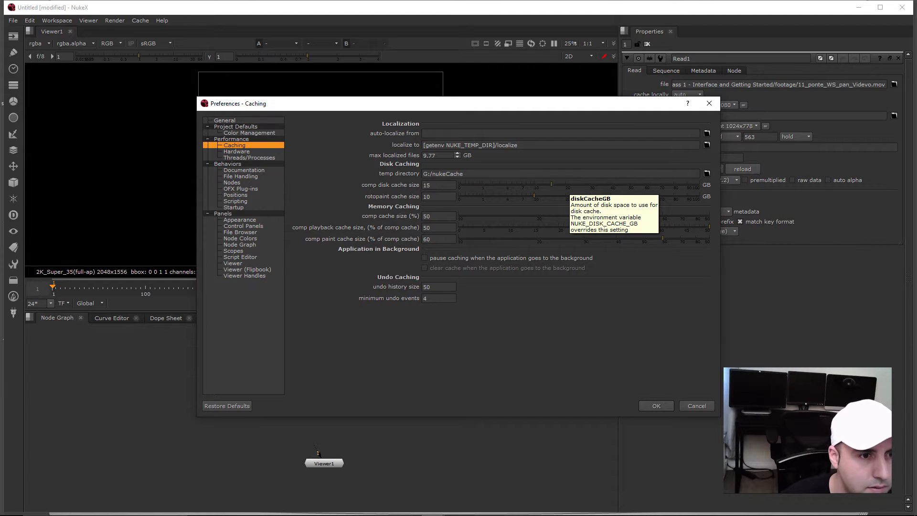
Step: Set the comp disk cache size to 24 GB, view the Hardware preferences, and close the Preferences dialog
{"action": "left_click_drag", "start_coordinate": [551, 184], "coordinate": [591, 184]}
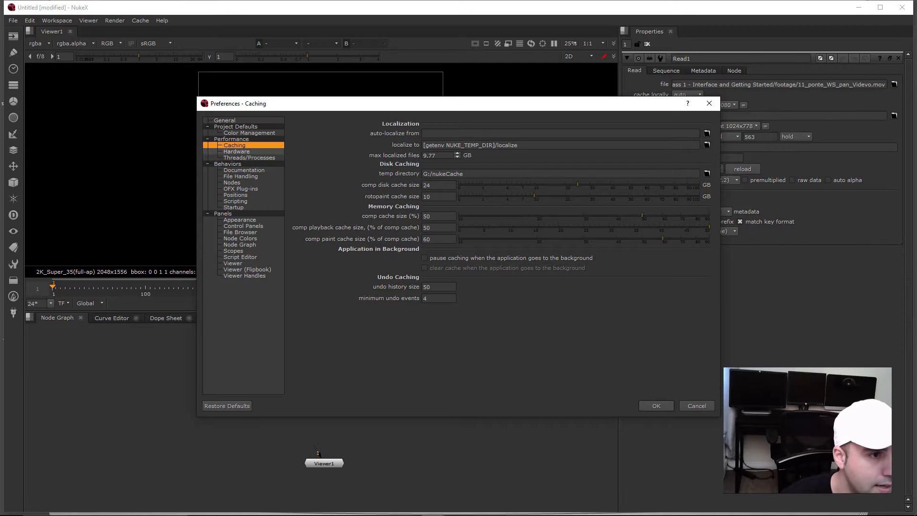
{"action": "left_click", "coordinate": [237, 151]}
{"action": "left_click", "coordinate": [227, 164]}
{"action": "left_click", "coordinate": [227, 164]}
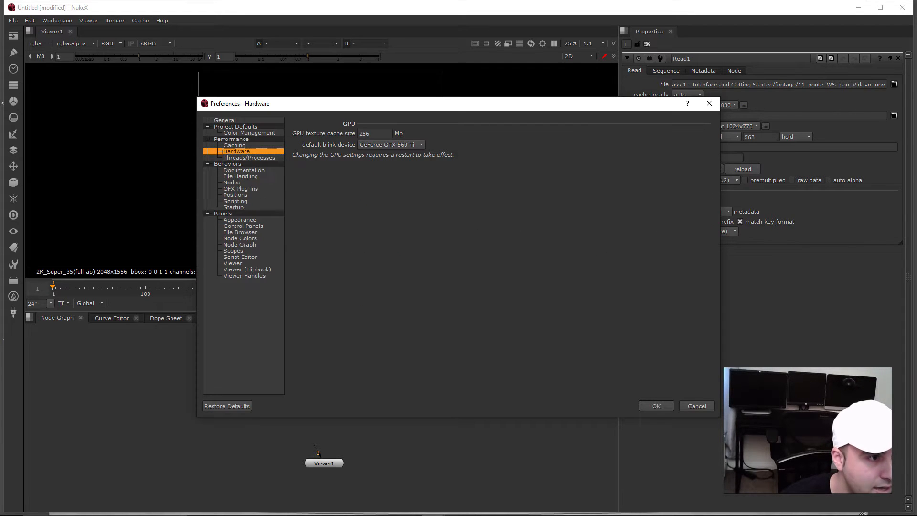
{"action": "left_click", "coordinate": [231, 139]}
{"action": "left_click", "coordinate": [231, 139]}
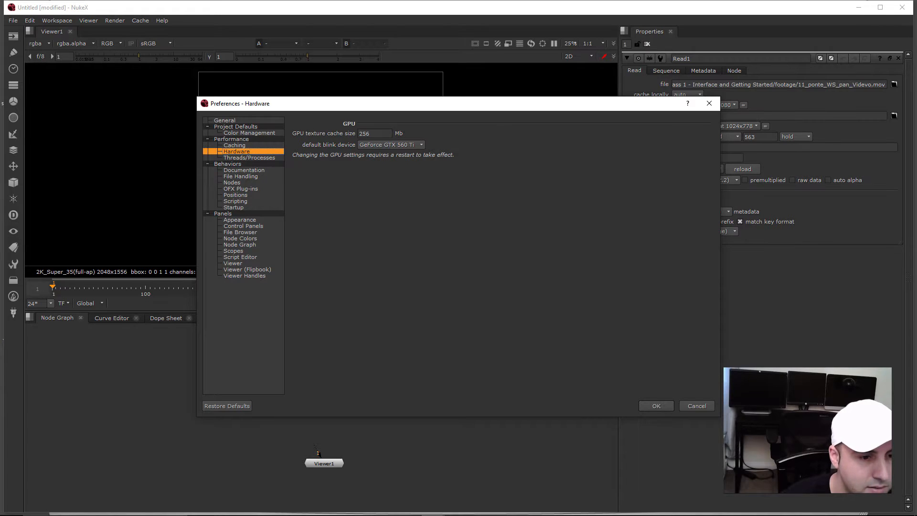
{"action": "key", "text": "Escape"}
Step: Clear all of the NukeX caches
{"action": "left_click", "coordinate": [57, 21]}
{"action": "mouse_move", "coordinate": [30, 20]}
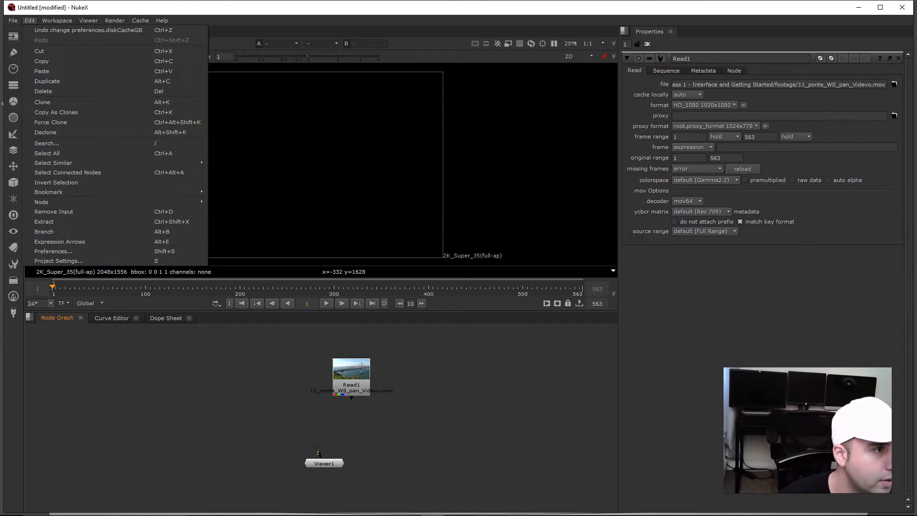
{"action": "mouse_move", "coordinate": [141, 20]}
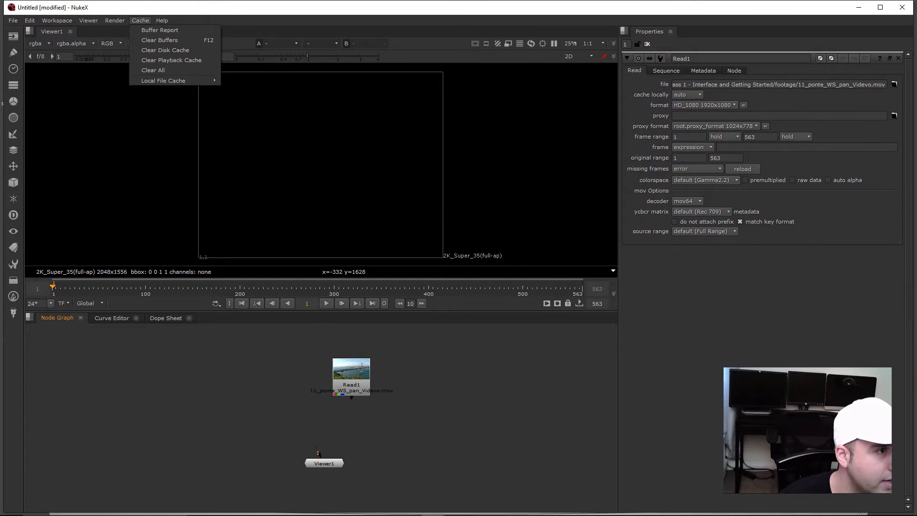
{"action": "left_click", "coordinate": [153, 69]}
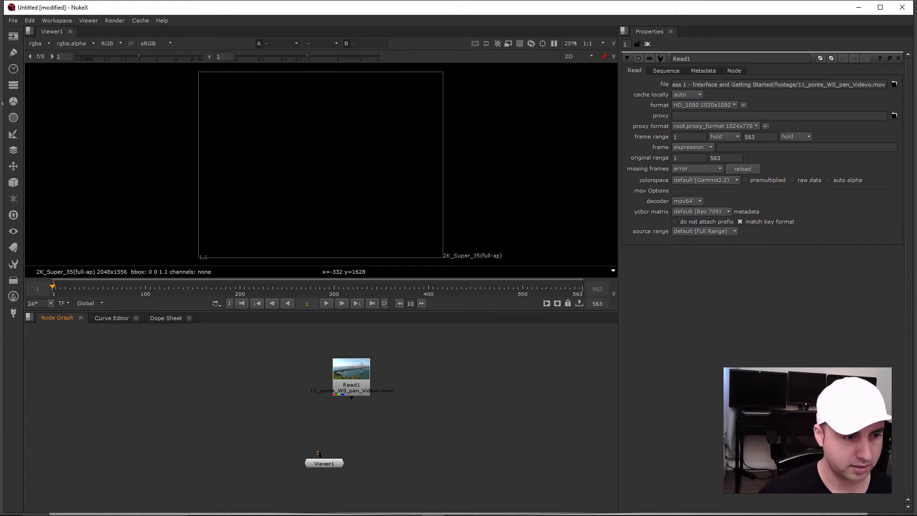
Step: Switch to the footage window in File Explorer, open the imgSequenceFootageBridge folder and copy its full path
{"action": "left_click", "coordinate": [352, 382]}
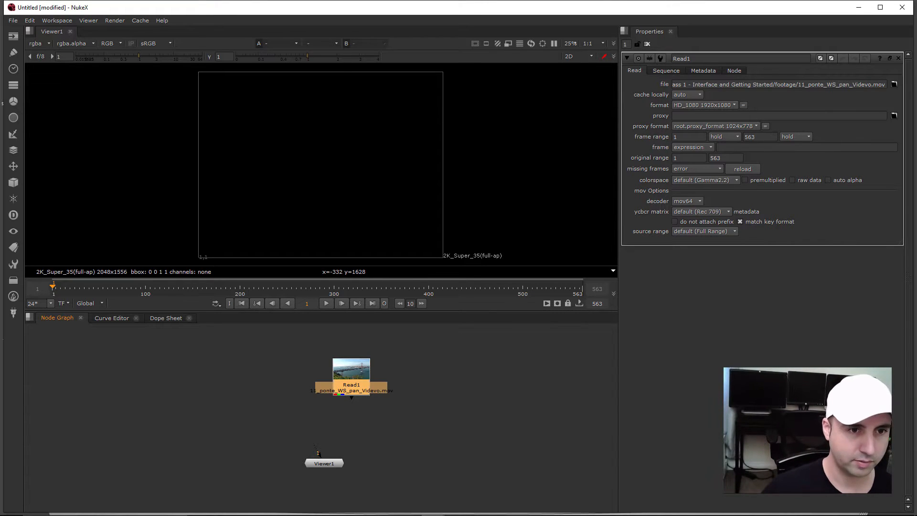
{"action": "mouse_move", "coordinate": [420, 514]}
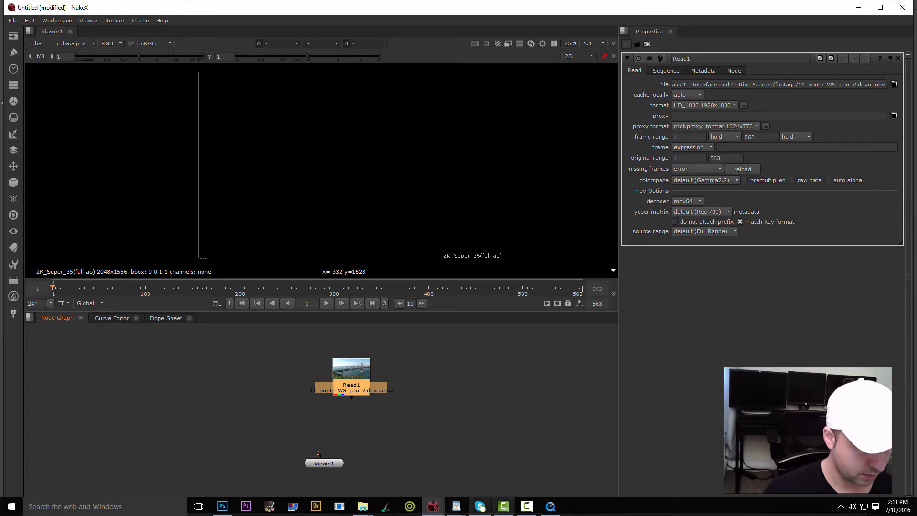
{"action": "mouse_move", "coordinate": [363, 506]}
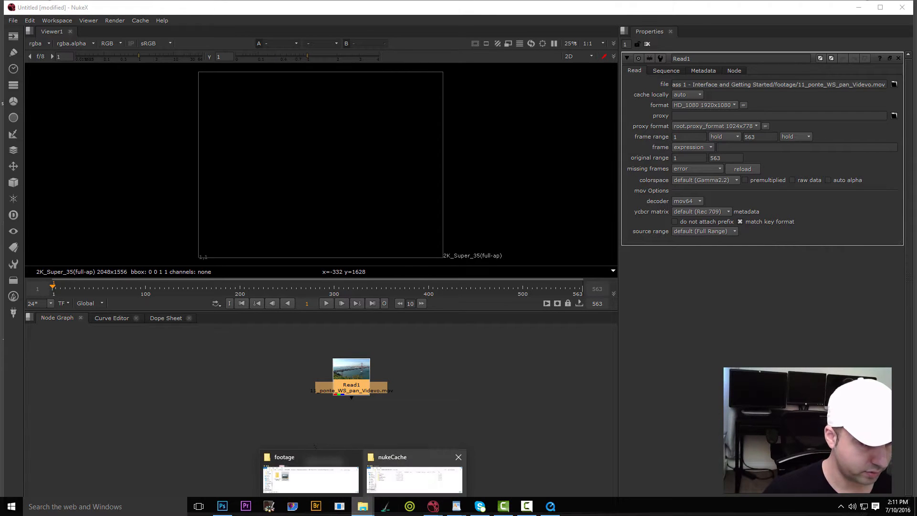
{"action": "left_click", "coordinate": [311, 475]}
{"action": "double_click", "coordinate": [350, 335]}
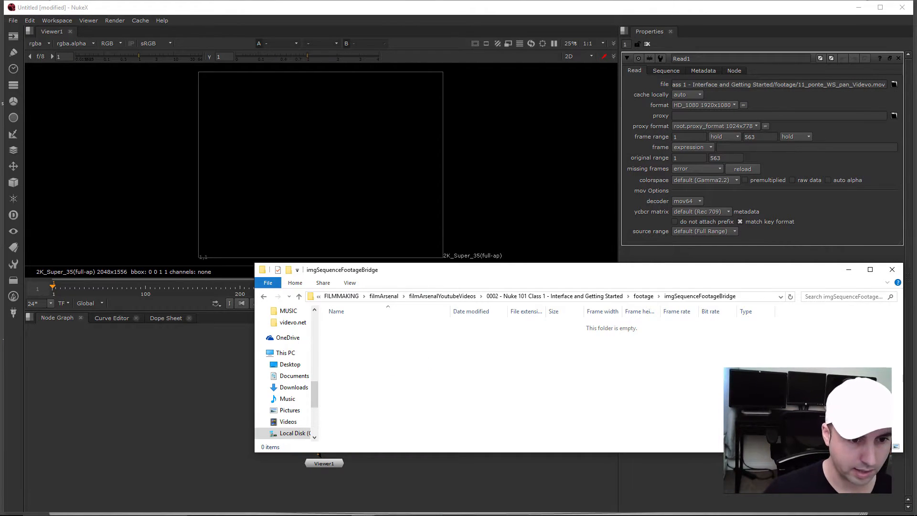
{"action": "left_click", "coordinate": [758, 296]}
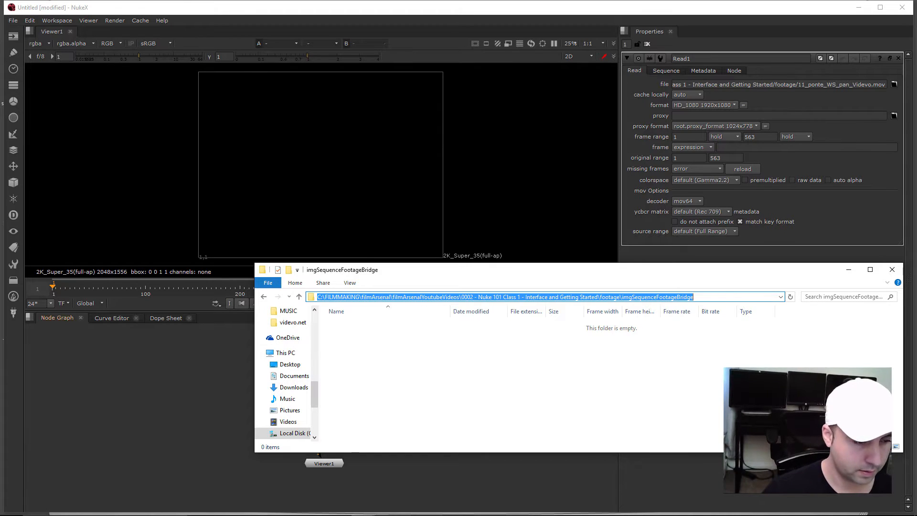
{"action": "left_click", "coordinate": [430, 479]}
Step: Back in NukeX, move the Read1 node aside and add a Write node connected directly beneath it
{"action": "left_click", "coordinate": [351, 385]}
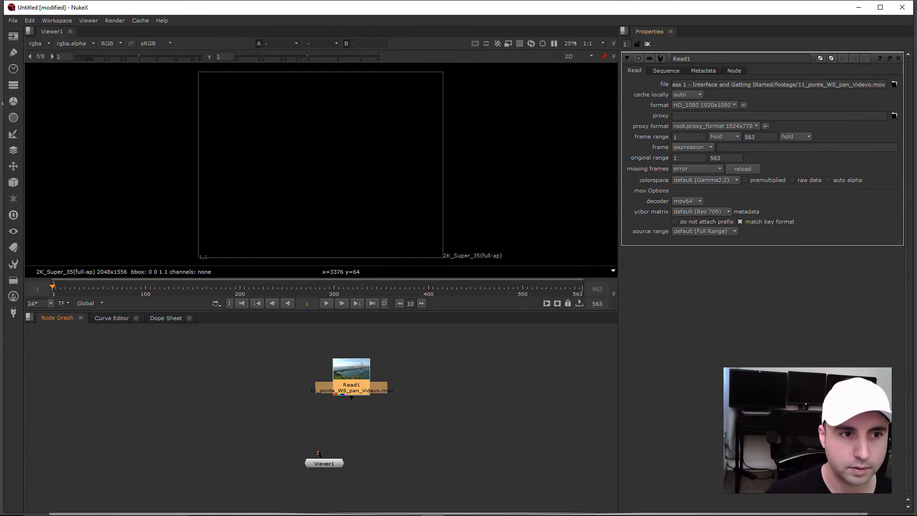
{"action": "left_click_drag", "start_coordinate": [351, 385], "coordinate": [444, 394]}
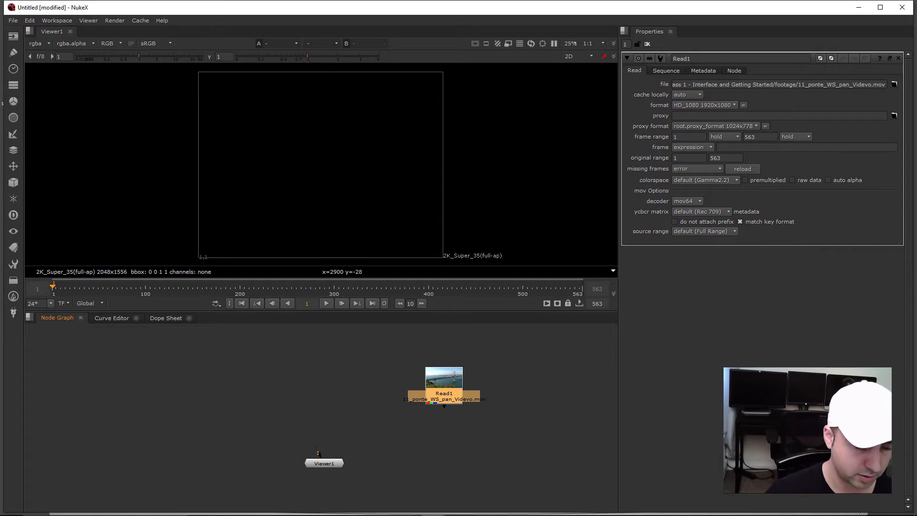
{"action": "key", "text": "w"}
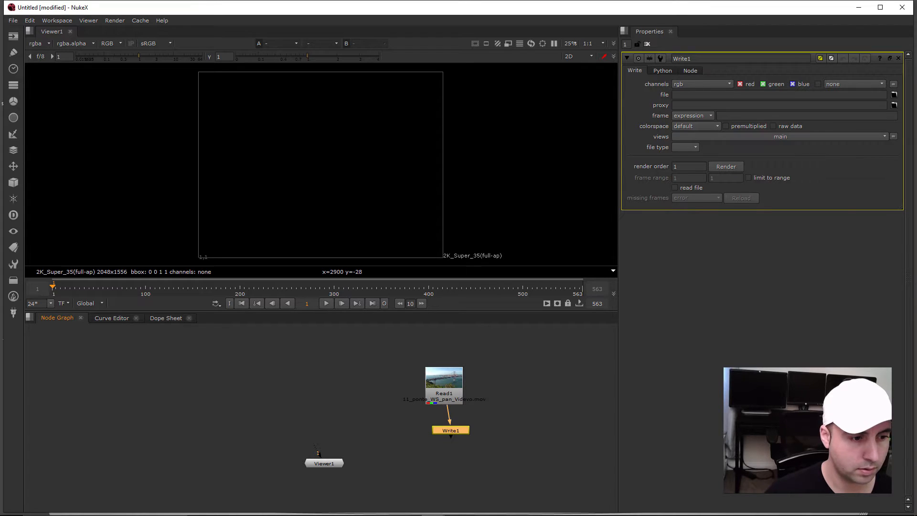
{"action": "left_click_drag", "start_coordinate": [450, 431], "coordinate": [444, 426]}
Step: Paste the copied imgSequenceFootageBridge path as Write1's output file and accept it in the file browser
{"action": "left_click", "coordinate": [722, 95]}
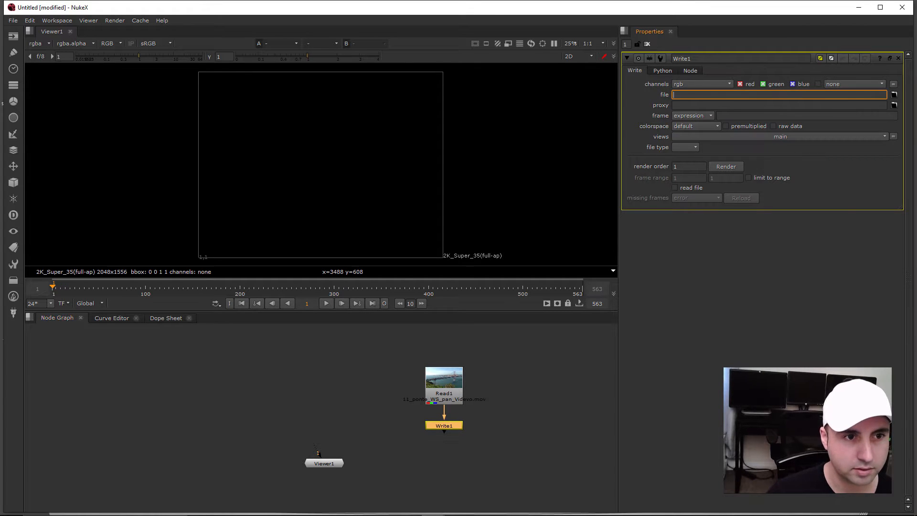
{"action": "key", "text": "ctrl+v"}
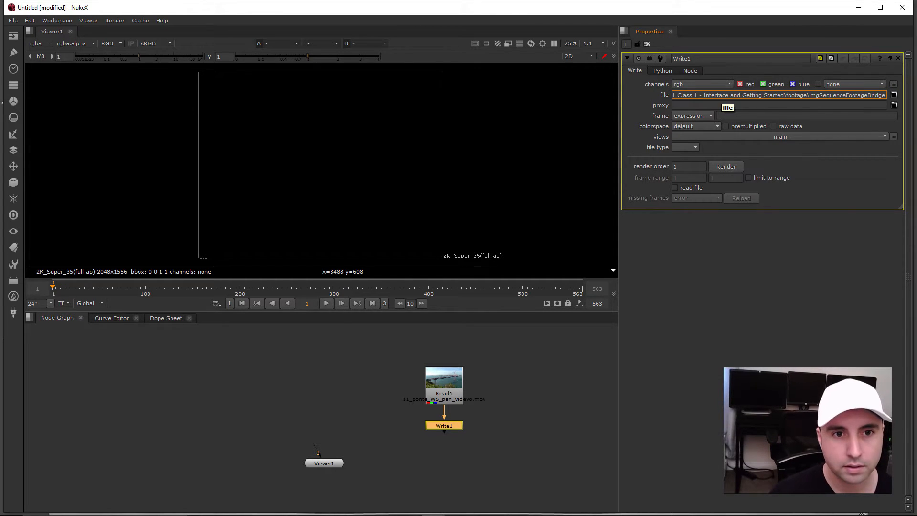
{"action": "left_click", "coordinate": [894, 94]}
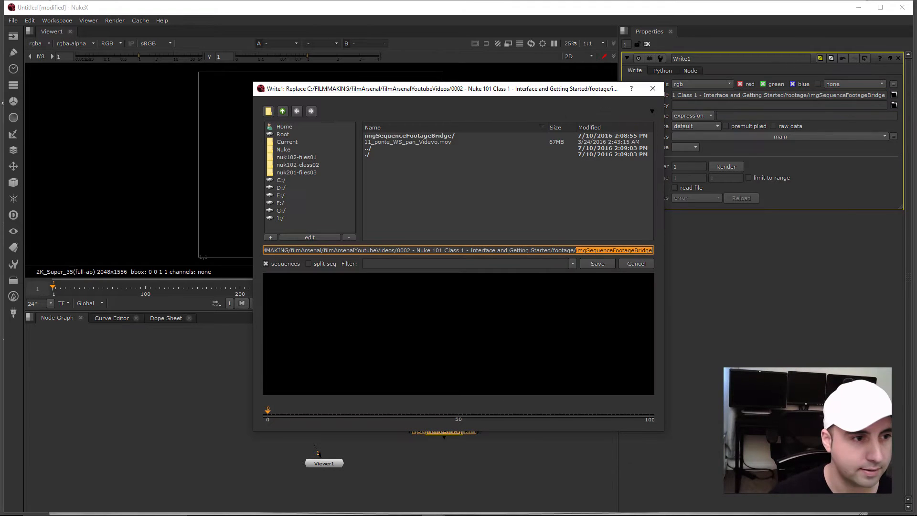
{"action": "key", "text": "Return"}
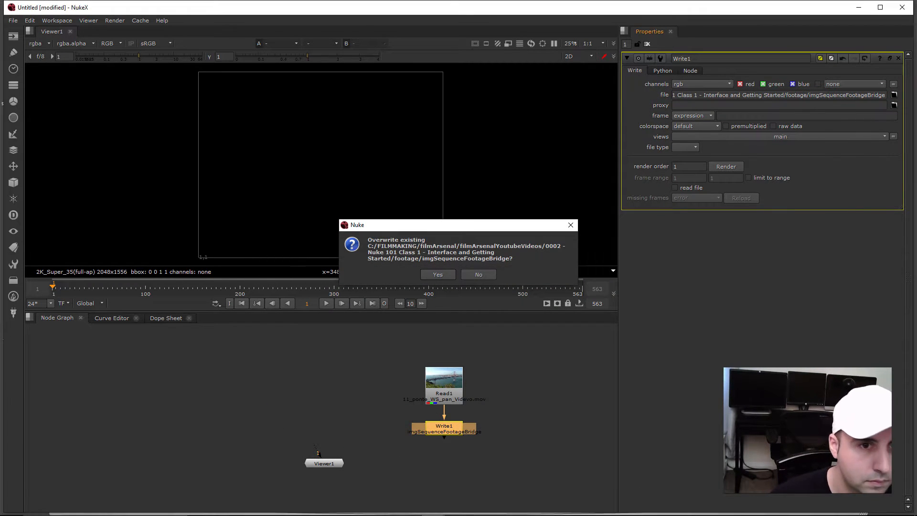
{"action": "key", "text": "Return"}
Step: Browse into imgSequenceFootageBridge for Write1's output and enter the file name bridgeFootage_%00d.tiff
{"action": "left_click", "coordinate": [894, 95]}
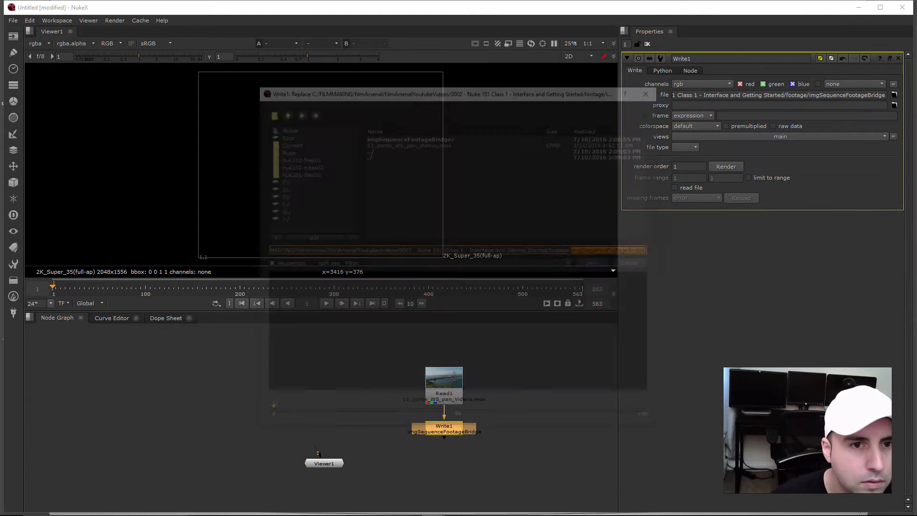
{"action": "left_click", "coordinate": [409, 135]}
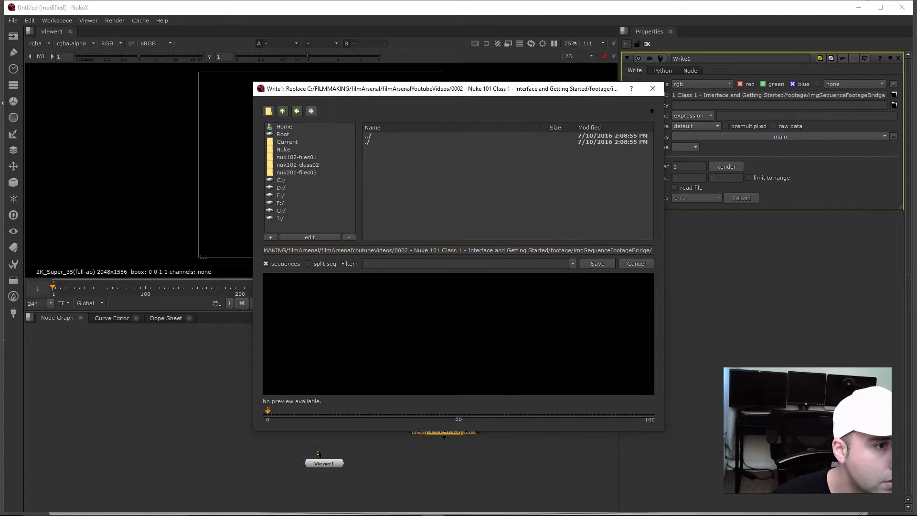
{"action": "left_click", "coordinate": [604, 250]}
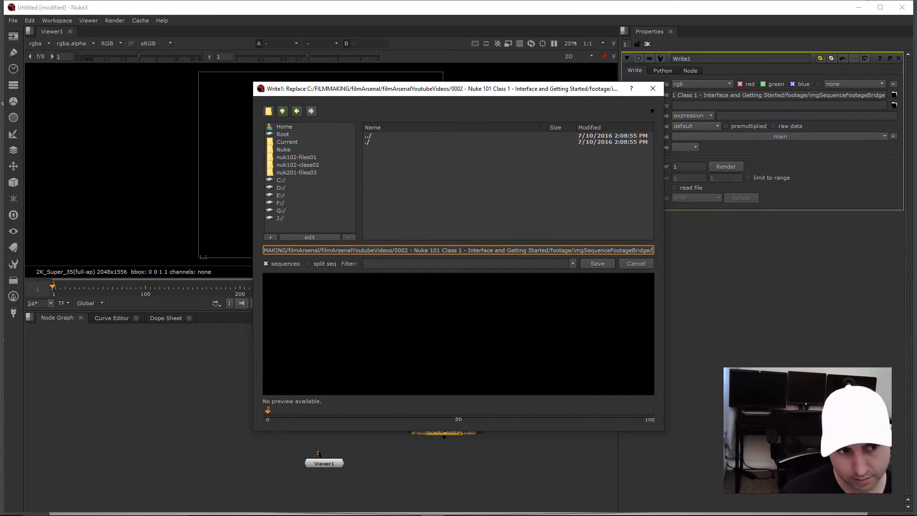
{"action": "type", "text": "bridge"}
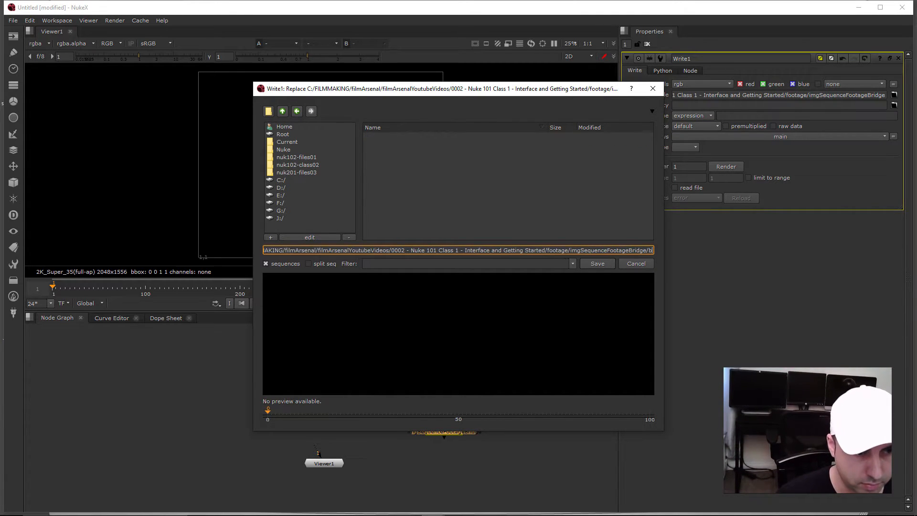
{"action": "type", "text": "Footage"}
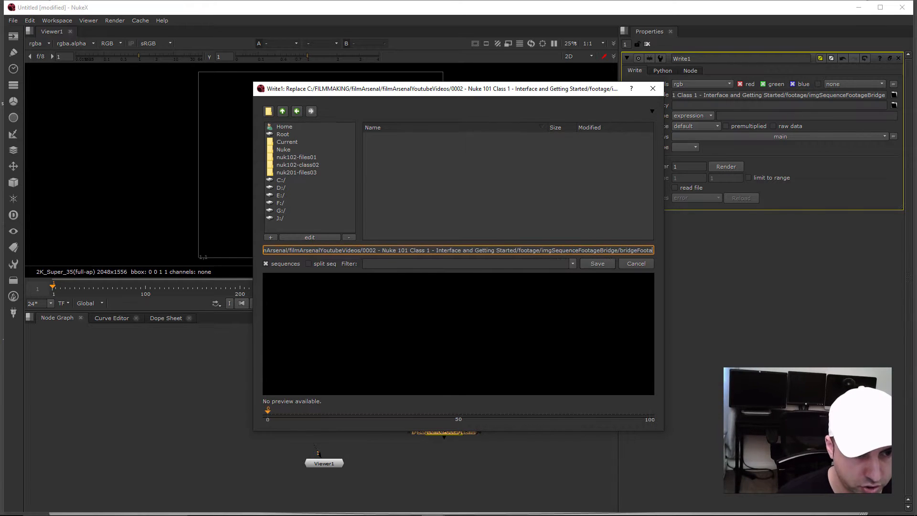
{"action": "type", "text": "_"}
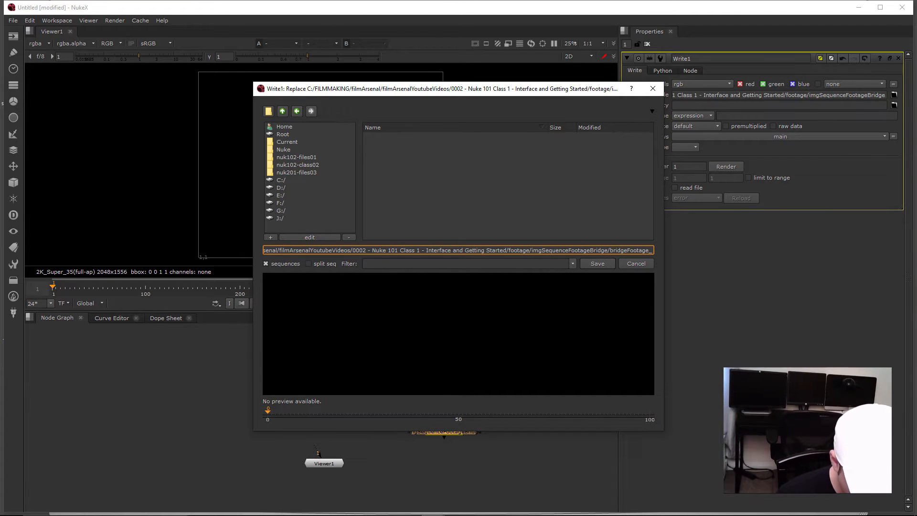
{"action": "type", "text": "%04d.tiff"}
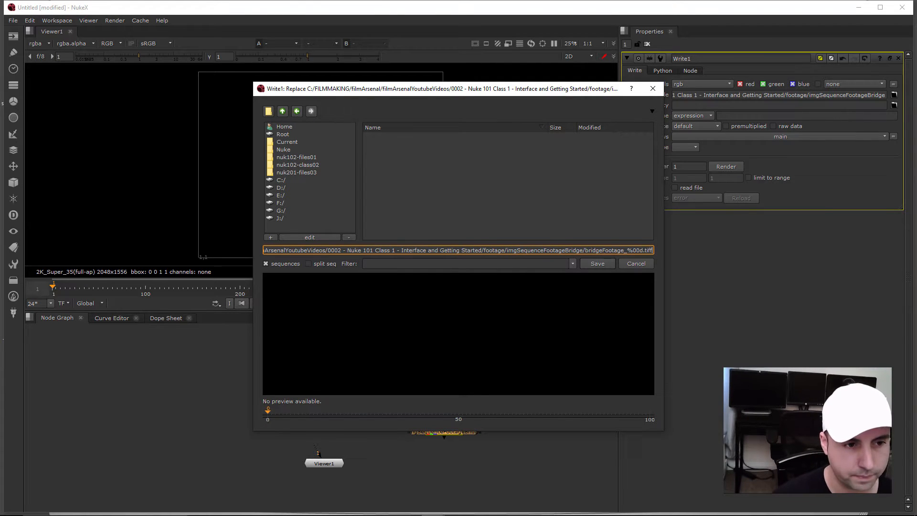
Step: Change the output file's extension to exr and save bridgeFootage_%00d.exr as Write1's file
{"action": "key", "text": "BackSpace"}
{"action": "key", "text": "BackSpace"}
{"action": "key", "text": "BackSpace"}
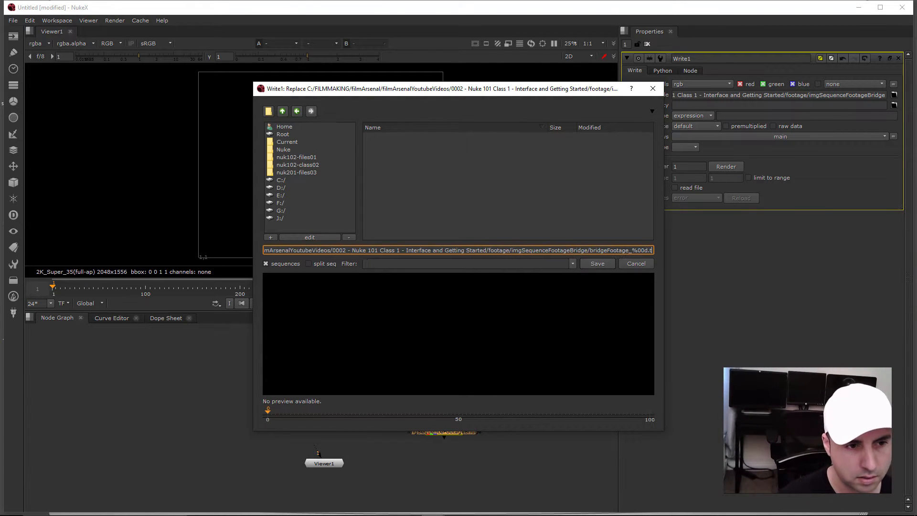
{"action": "key", "text": "BackSpace"}
{"action": "type", "text": "exr"}
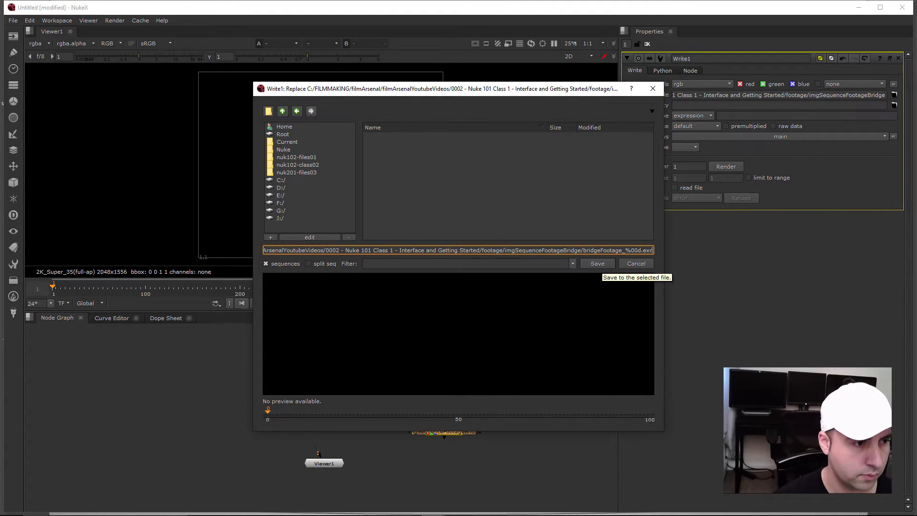
{"action": "left_click", "coordinate": [598, 264]}
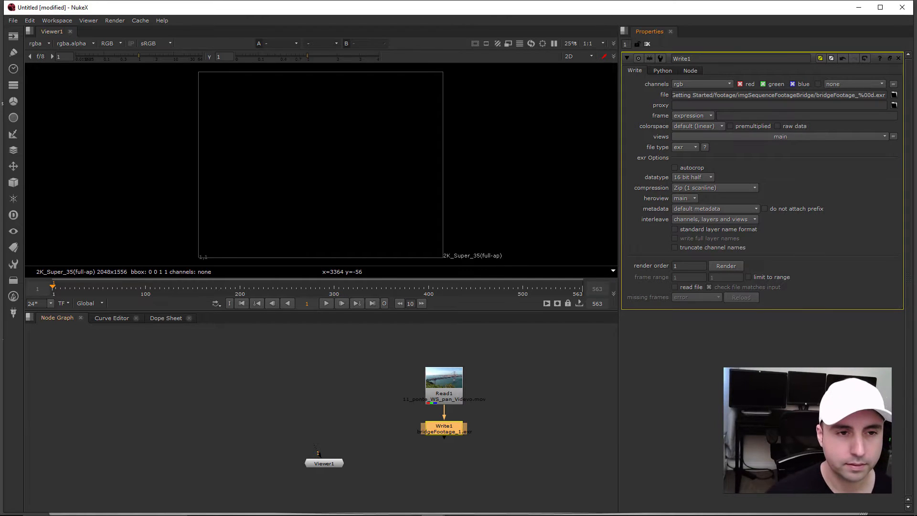
{"action": "key", "text": "w"}
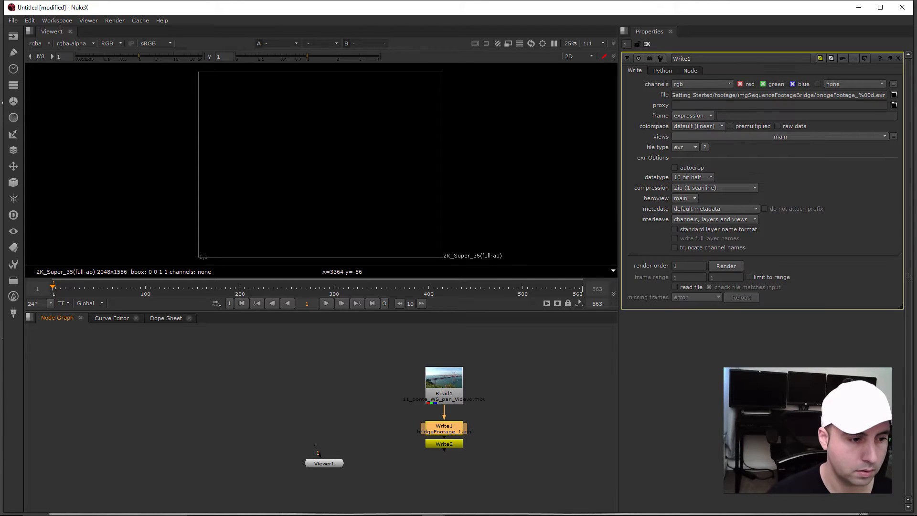
{"action": "key", "text": "Delete"}
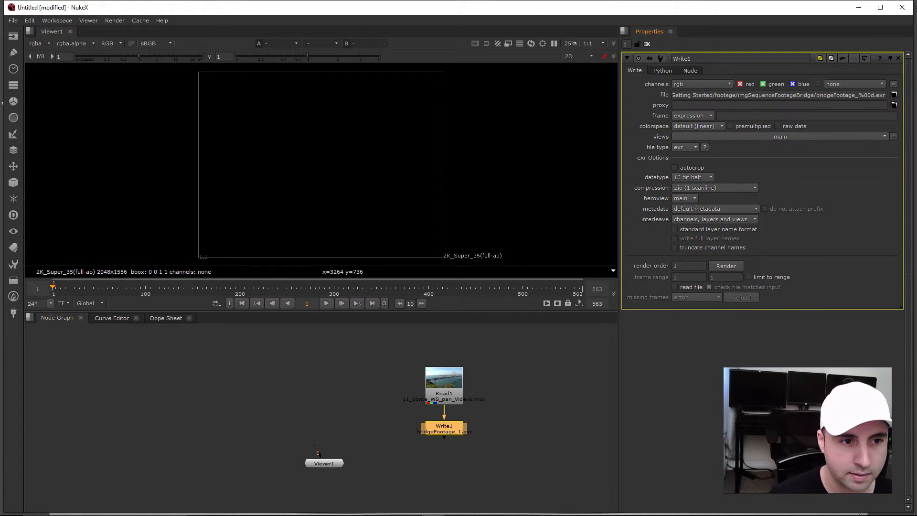
{"action": "left_click", "coordinate": [115, 21]}
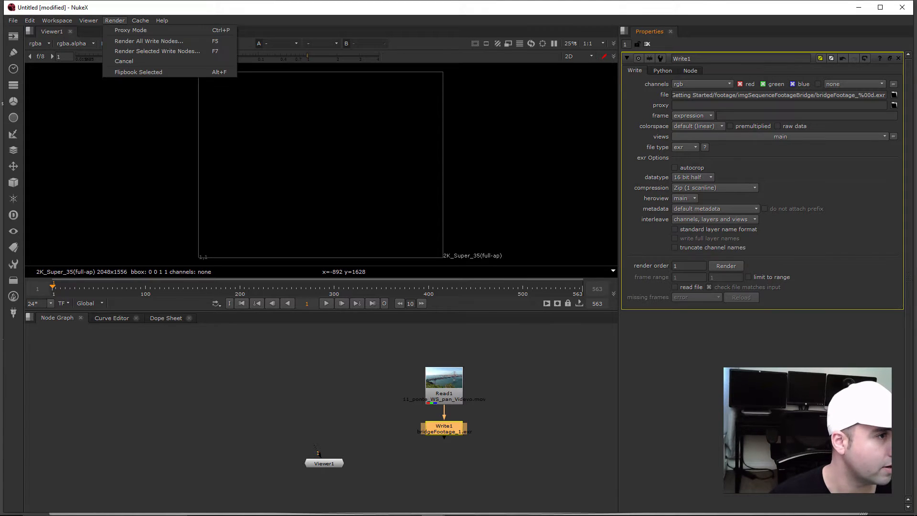
{"action": "left_click", "coordinate": [143, 52]}
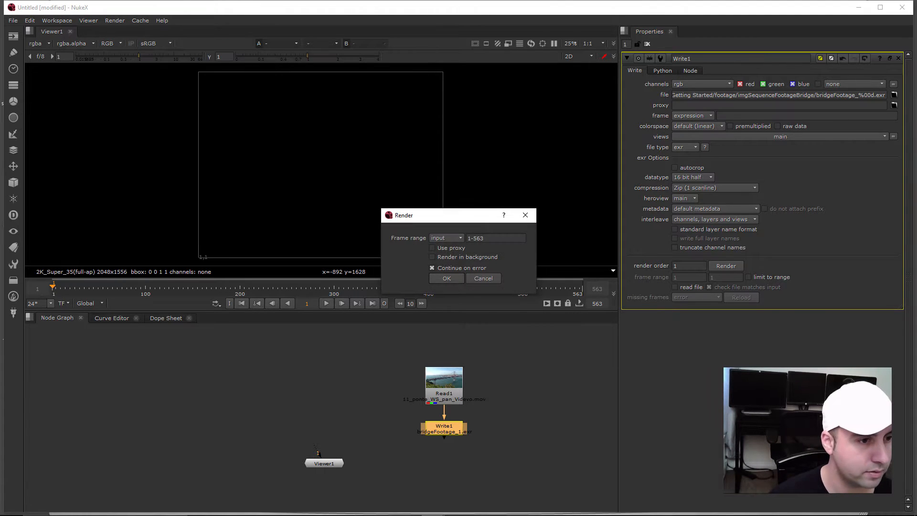
{"action": "left_click_drag", "start_coordinate": [473, 239], "coordinate": [477, 238]}
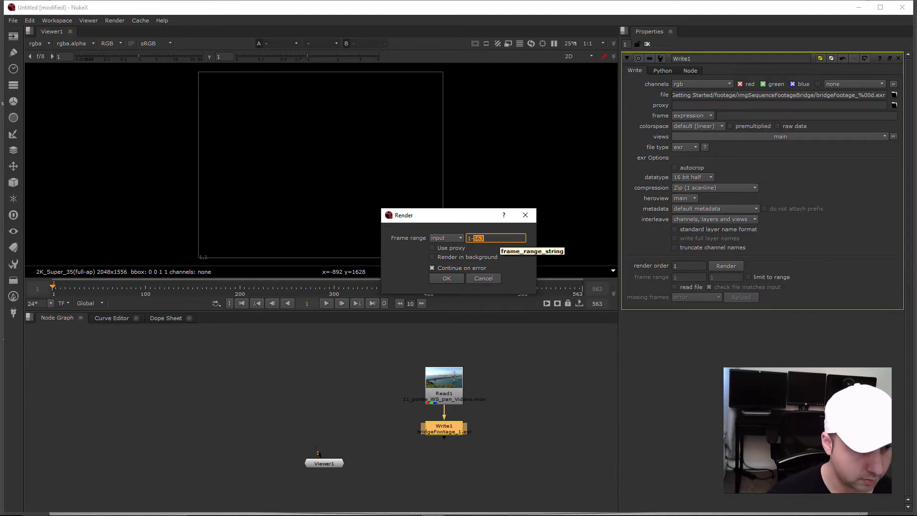
{"action": "key", "text": "ctrl+a"}
{"action": "left_click", "coordinate": [484, 278]}
Step: Open the Read1 node's properties and move the playhead to frame 109
{"action": "double_click", "coordinate": [444, 394]}
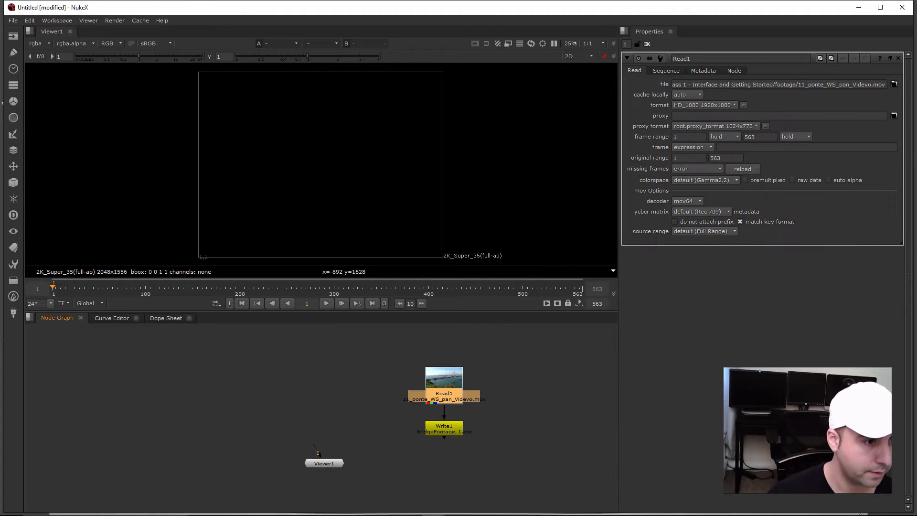
{"action": "left_click_drag", "start_coordinate": [165, 287], "coordinate": [154, 287]}
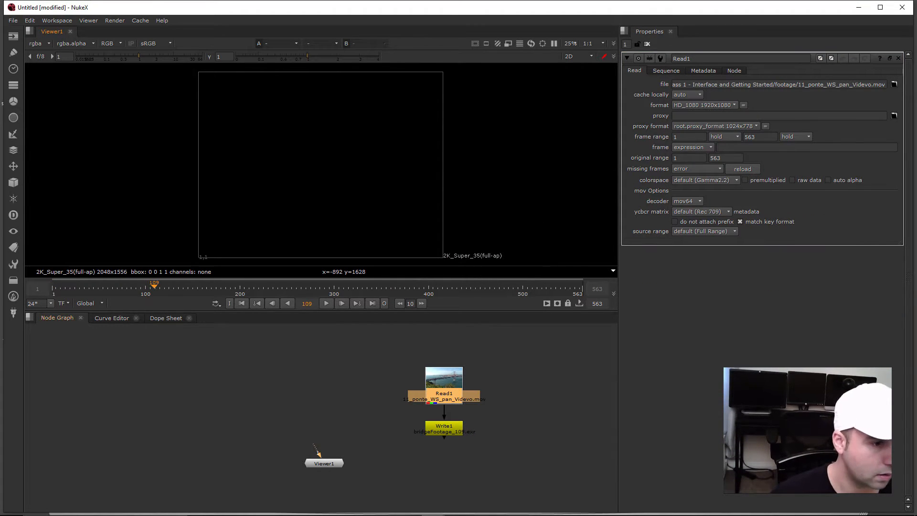
Step: Show Read1 in the viewer, open the project settings, and move the playhead to frame 180
{"action": "key", "text": "1"}
{"action": "left_click_drag", "start_coordinate": [275, 287], "coordinate": [231, 287]}
{"action": "left_click", "coordinate": [287, 384]}
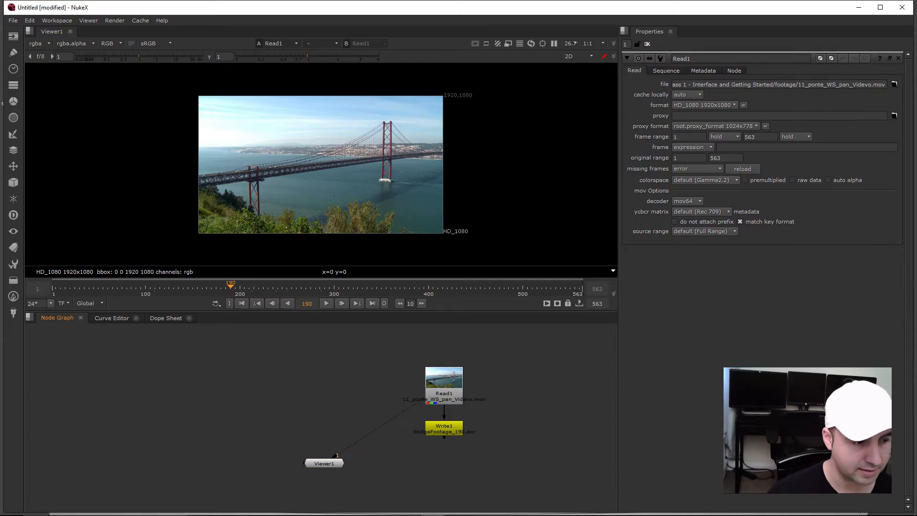
{"action": "key", "text": "s"}
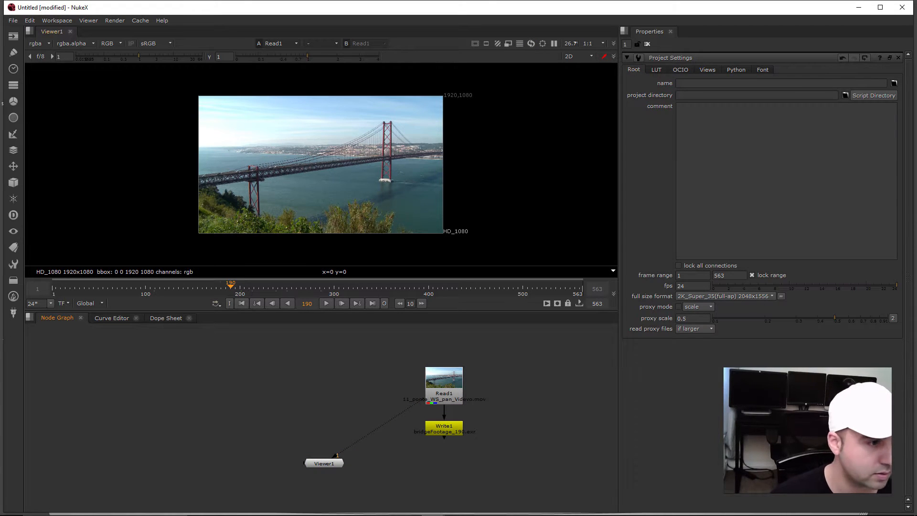
{"action": "mouse_move", "coordinate": [231, 287]}
{"action": "left_mouse_down"}
{"action": "mouse_move", "coordinate": [239, 287]}
{"action": "mouse_move", "coordinate": [224, 287]}
{"action": "left_mouse_up"}
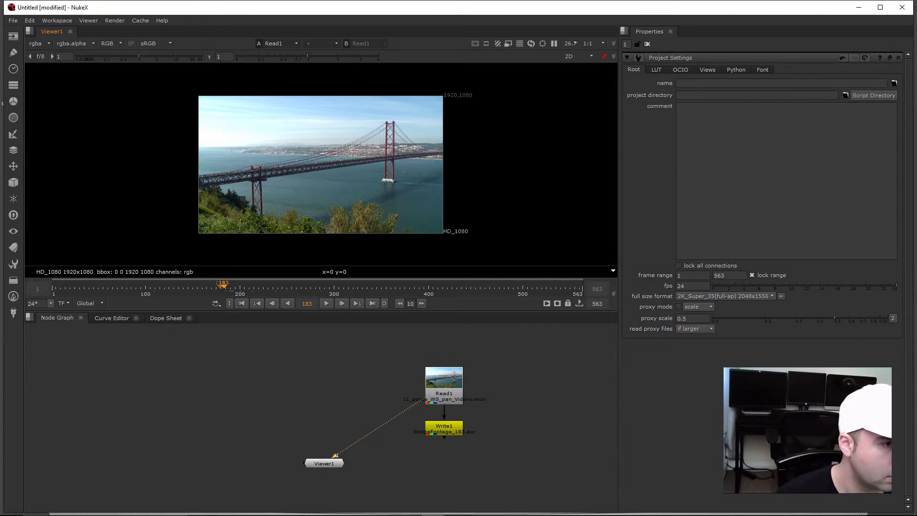
{"action": "left_click_drag", "start_coordinate": [223, 287], "coordinate": [220, 287]}
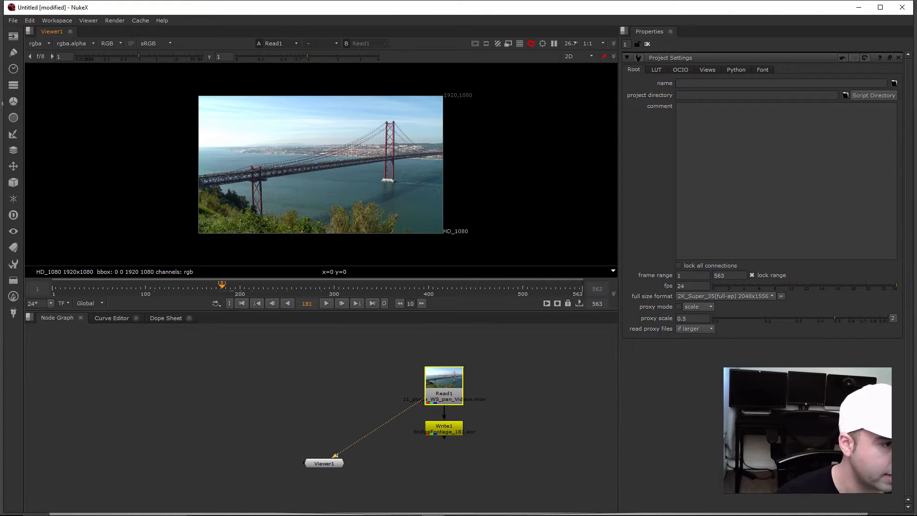
Step: Render the selected Write1 node with a custom frame range of 1-180
{"action": "double_click", "coordinate": [443, 427]}
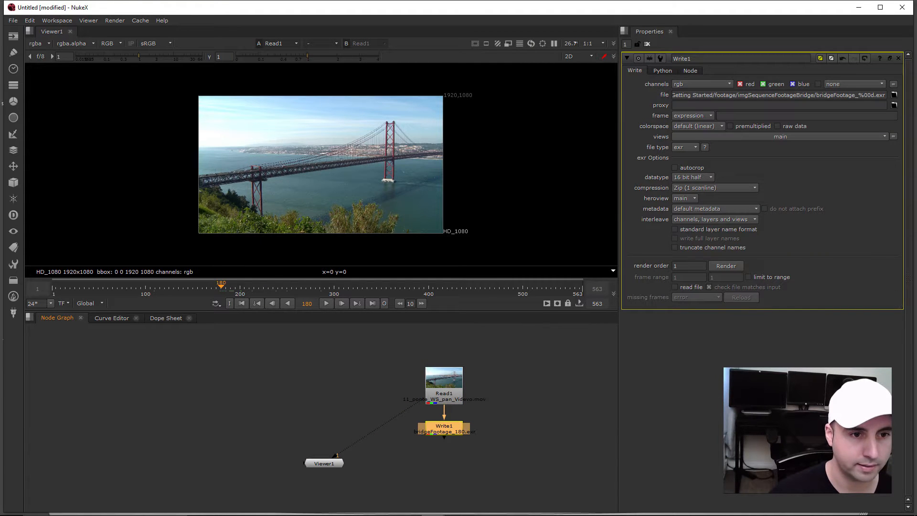
{"action": "left_click", "coordinate": [89, 20]}
{"action": "mouse_move", "coordinate": [115, 20]}
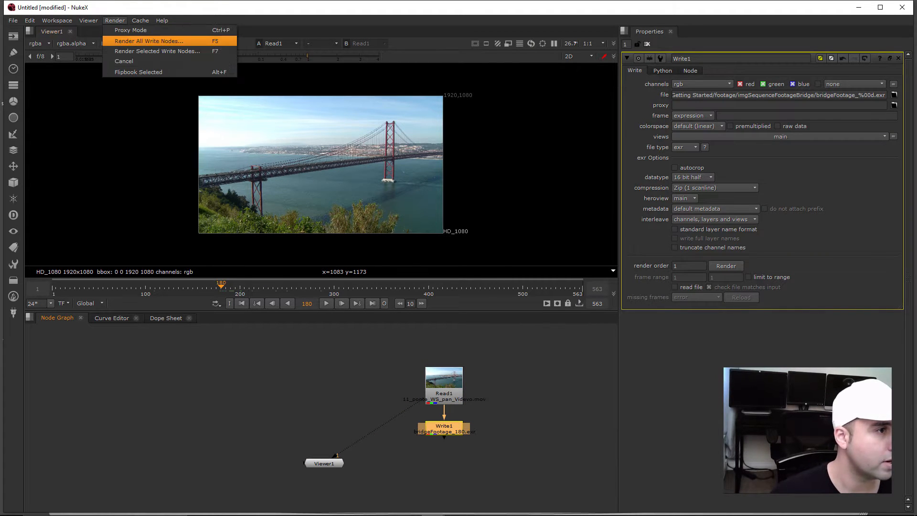
{"action": "left_click", "coordinate": [137, 50]}
{"action": "double_click", "coordinate": [479, 238]}
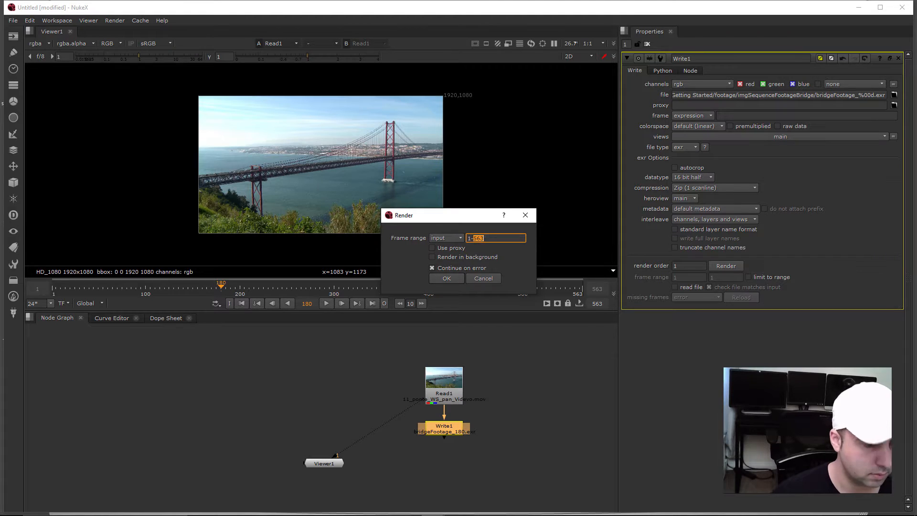
{"action": "type", "text": "1-180"}
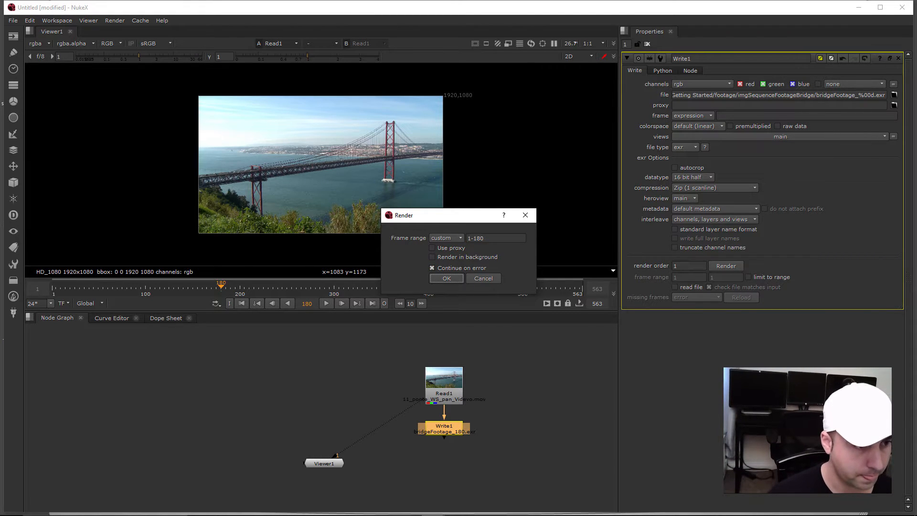
{"action": "key", "text": "Return"}
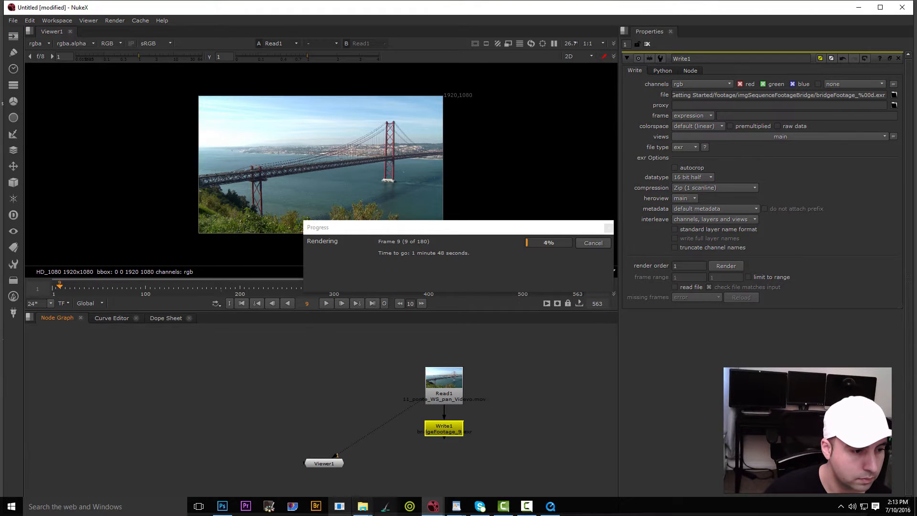
Step: Switch to File Explorer and sort the rendered EXR files in imgSequenceFootageBridge by date modified
{"action": "mouse_move", "coordinate": [362, 506]}
{"action": "left_click", "coordinate": [310, 478]}
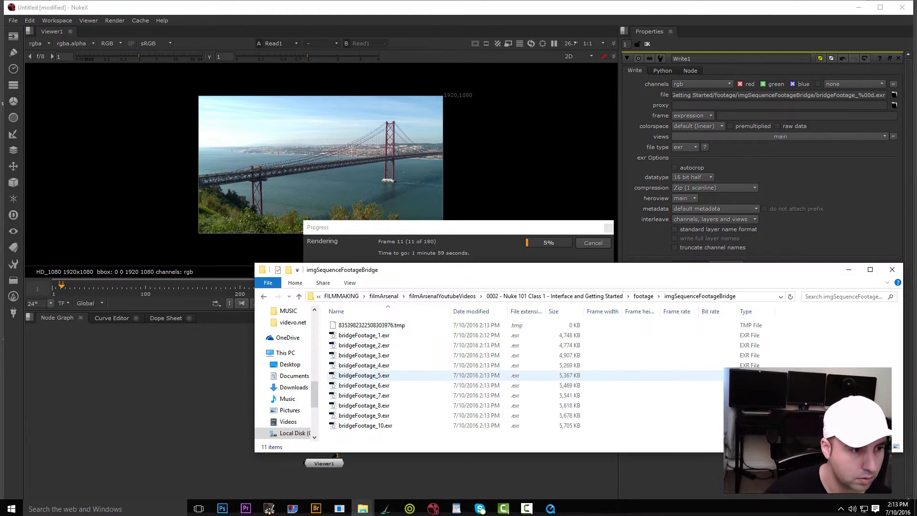
{"action": "left_click", "coordinate": [471, 311]}
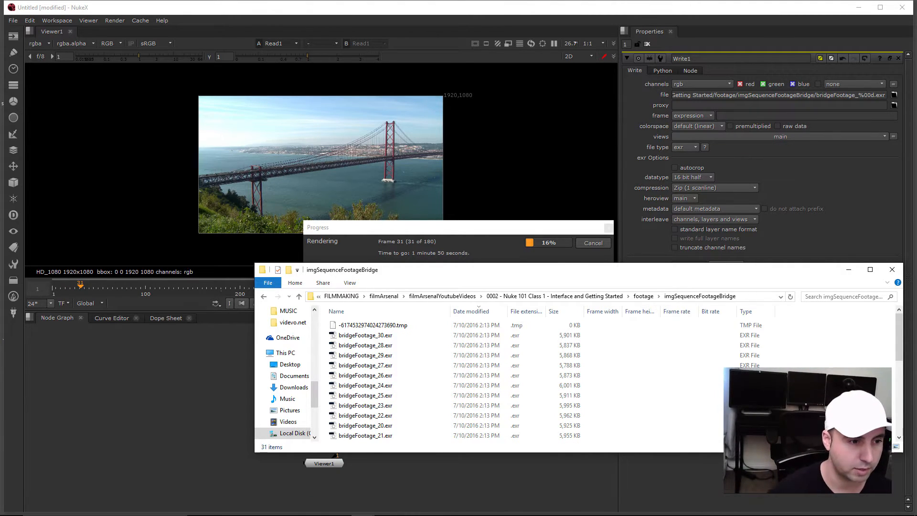
Step: Open 11_ponte_WS_pan_Videvo.mov from the footage folder in VLC, pause it, and check its frame rate in the codec information
{"action": "key", "text": "alt+Left"}
{"action": "left_click", "coordinate": [404, 339]}
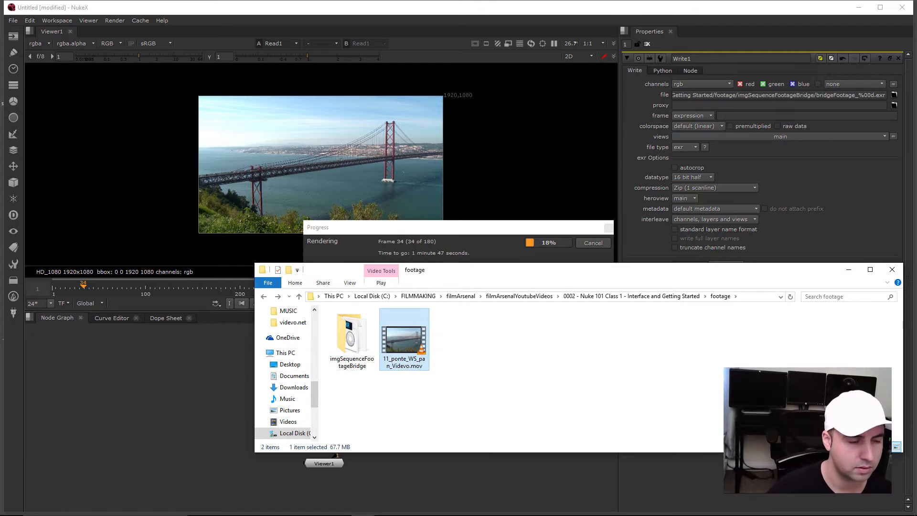
{"action": "double_click", "coordinate": [404, 339]}
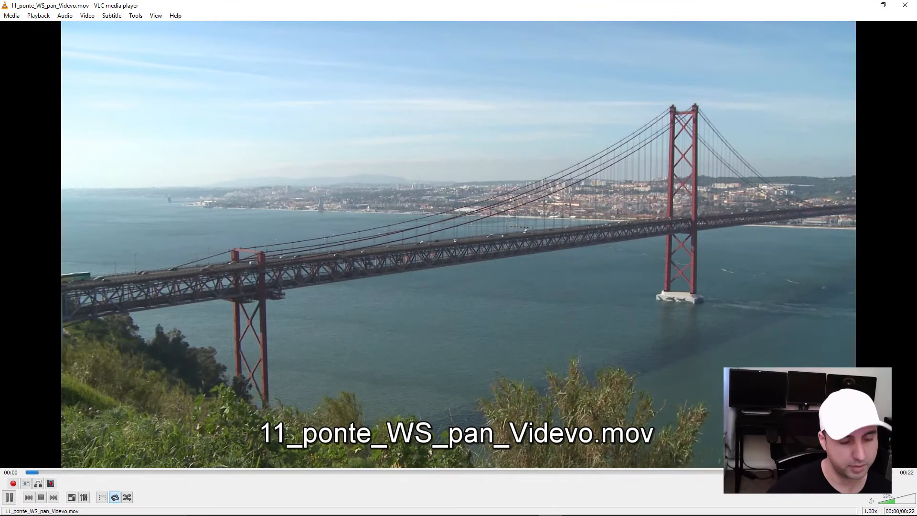
{"action": "key", "text": "space"}
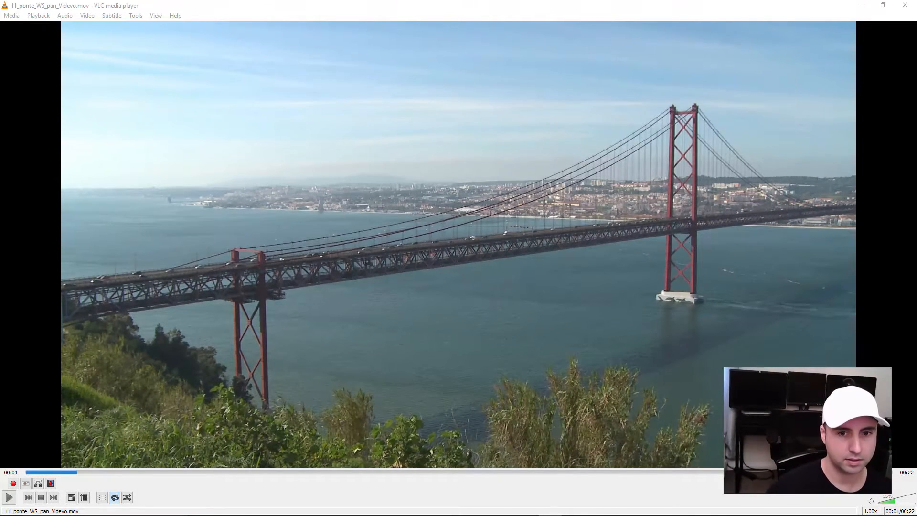
{"action": "key", "text": "ctrl+i"}
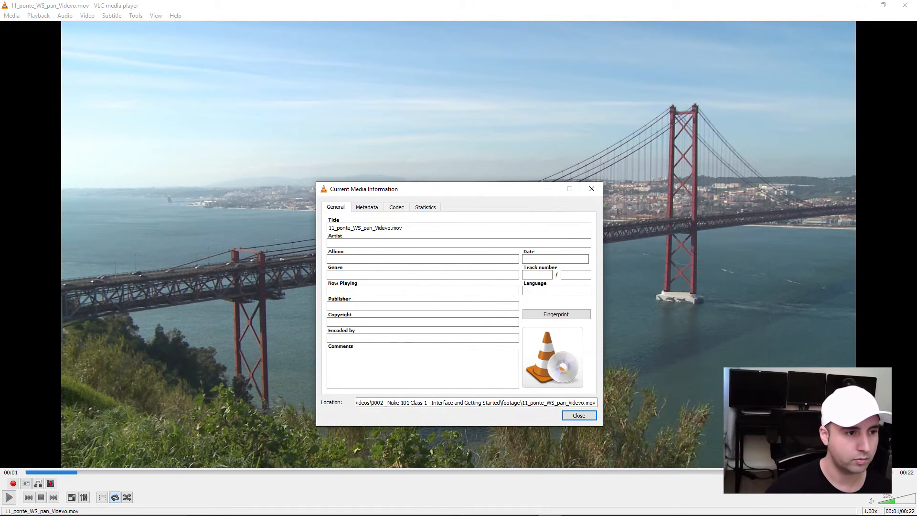
{"action": "left_click", "coordinate": [397, 208]}
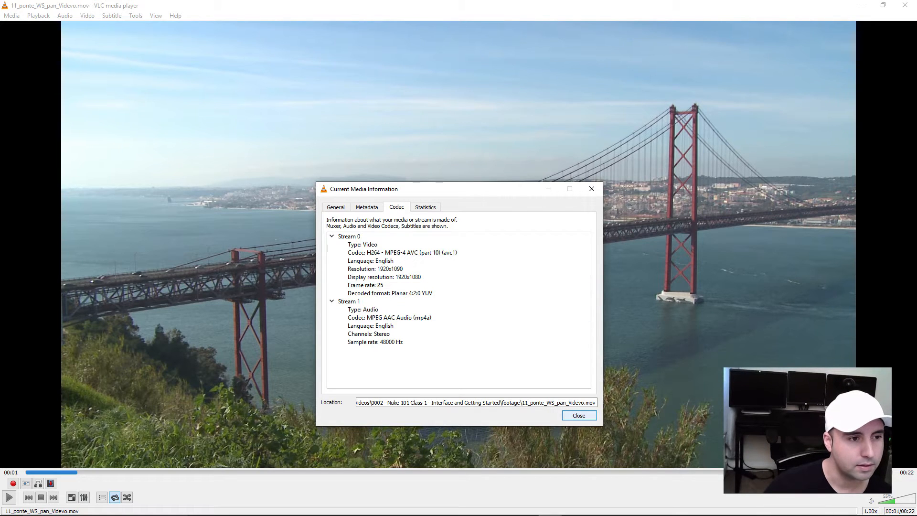
{"action": "left_click", "coordinate": [579, 415]}
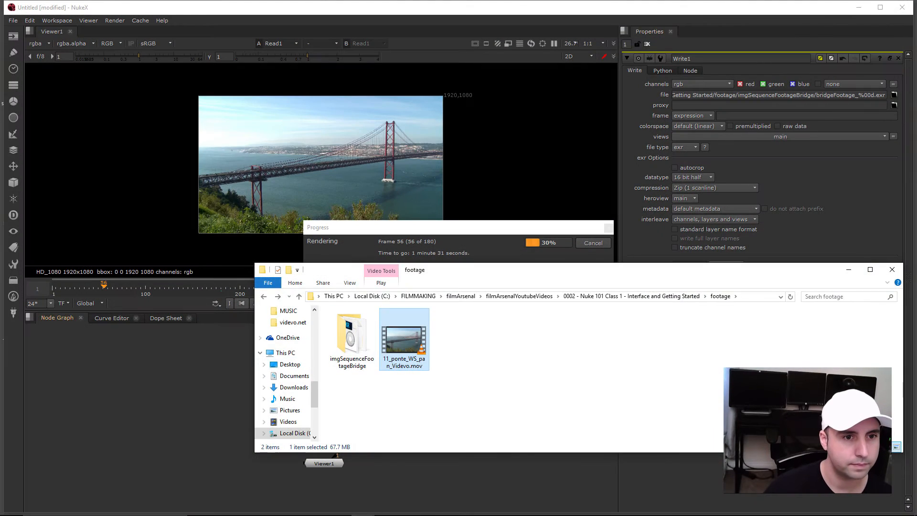
Step: Return to NukeX and set the project's fps to 25 in the project settings
{"action": "left_click", "coordinate": [210, 370]}
{"action": "double_click", "coordinate": [444, 394]}
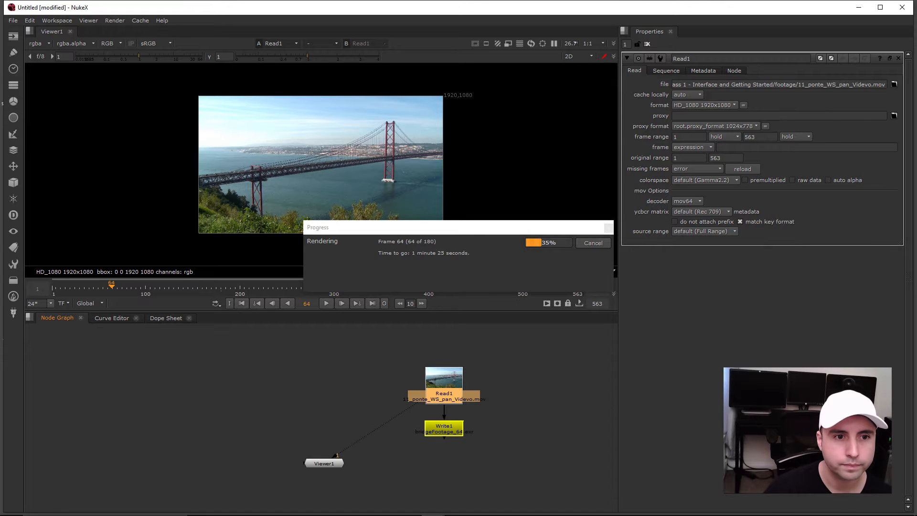
{"action": "double_click", "coordinate": [443, 428]}
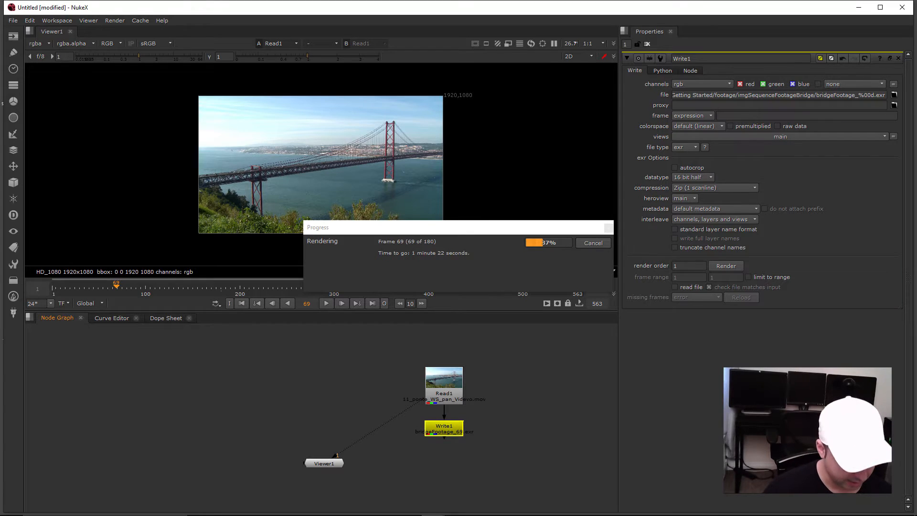
{"action": "key", "text": "s"}
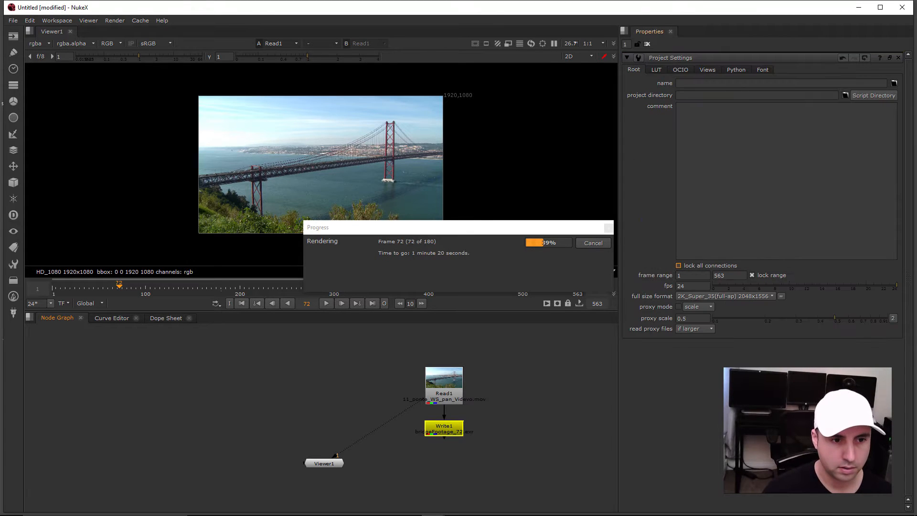
{"action": "double_click", "coordinate": [681, 286]}
{"action": "type", "text": "25"}
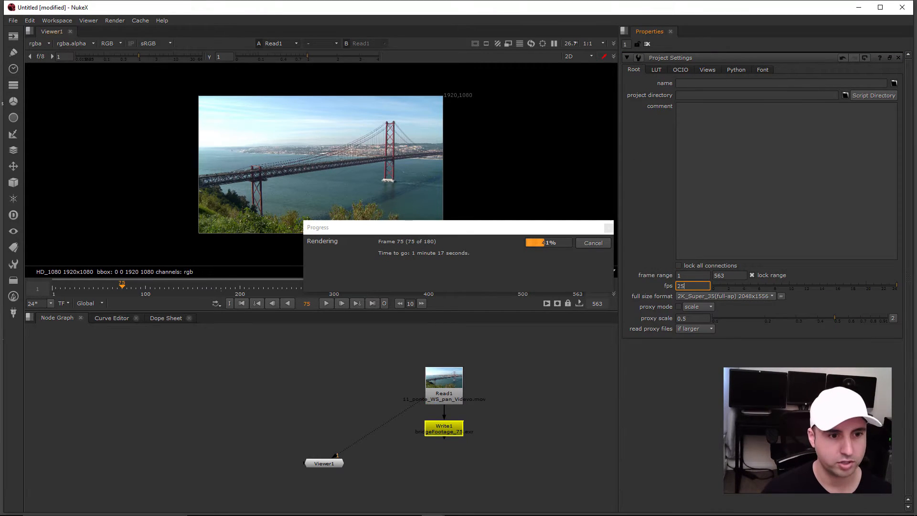
{"action": "key", "text": "Return"}
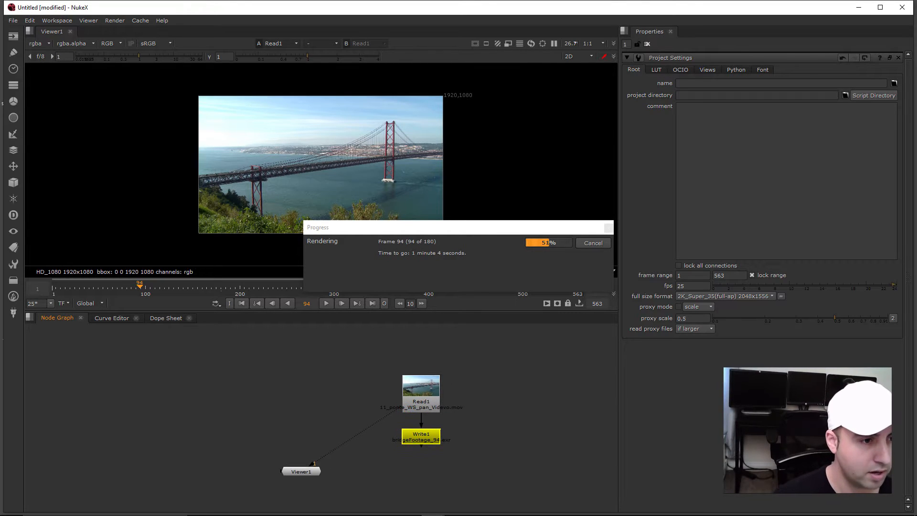
Step: Move the render progress window aside and start saving the script, setting the location to the "0002 - Nuke 101 Class 1 - Interface and Getting Started" folder
{"action": "left_click_drag", "start_coordinate": [363, 227], "coordinate": [589, 409]}
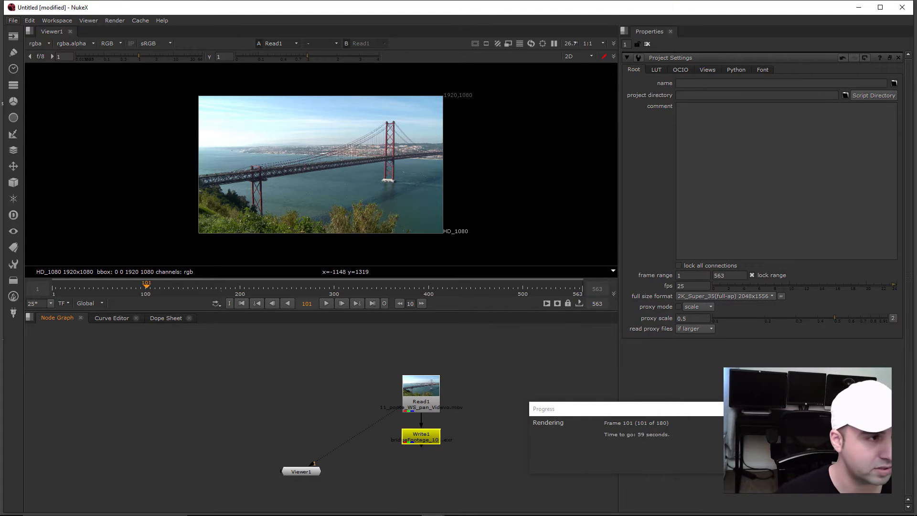
{"action": "left_click", "coordinate": [13, 20]}
{"action": "left_click", "coordinate": [41, 80]}
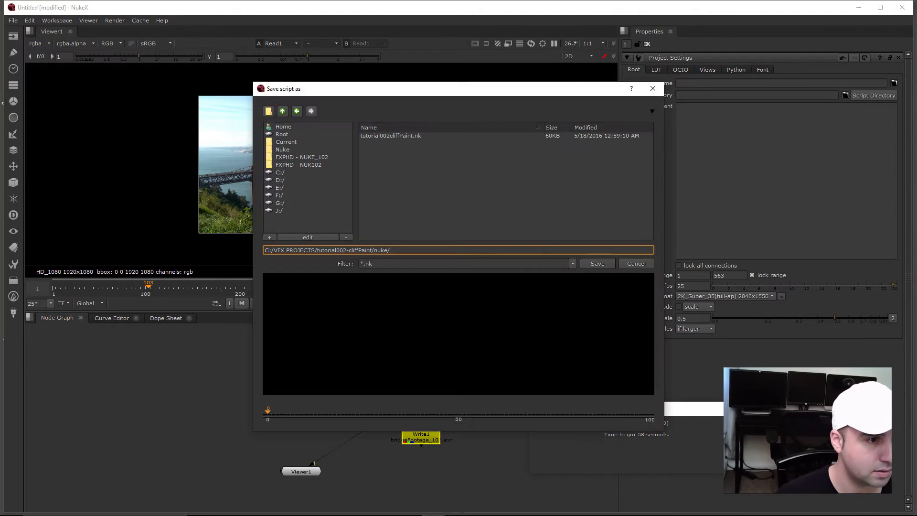
{"action": "key", "text": "ctrl+a"}
{"action": "type", "text": "C:\\FILMMAKING\\filmArsenal\\filmArsenalYoutubeVideos\\0002 - Nuke 101 Class 1 - Interface and Getting Started\\footage\\imgSequenceFootageBridge"}
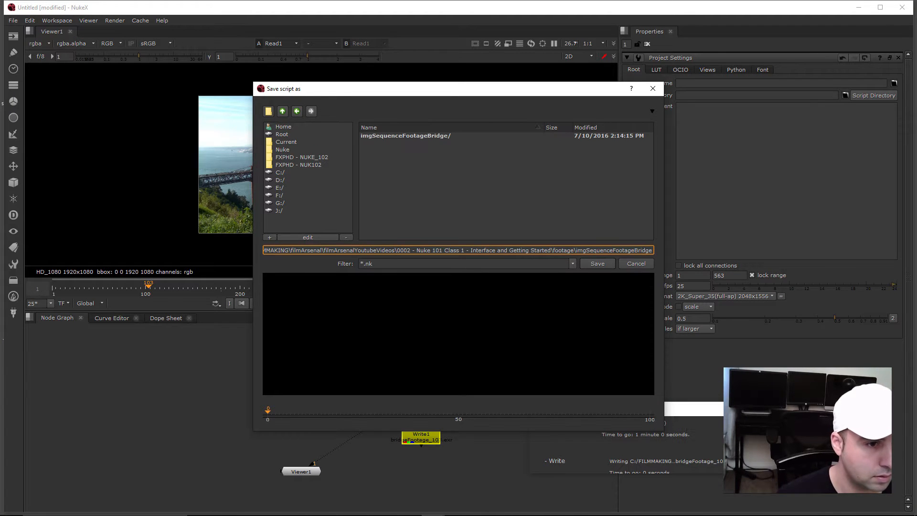
{"action": "key", "text": "ctrl+shift+Left"}
{"action": "key", "text": "ctrl+shift+Left"}
{"action": "key", "text": "ctrl+shift+Left"}
{"action": "type", "text": "f"}
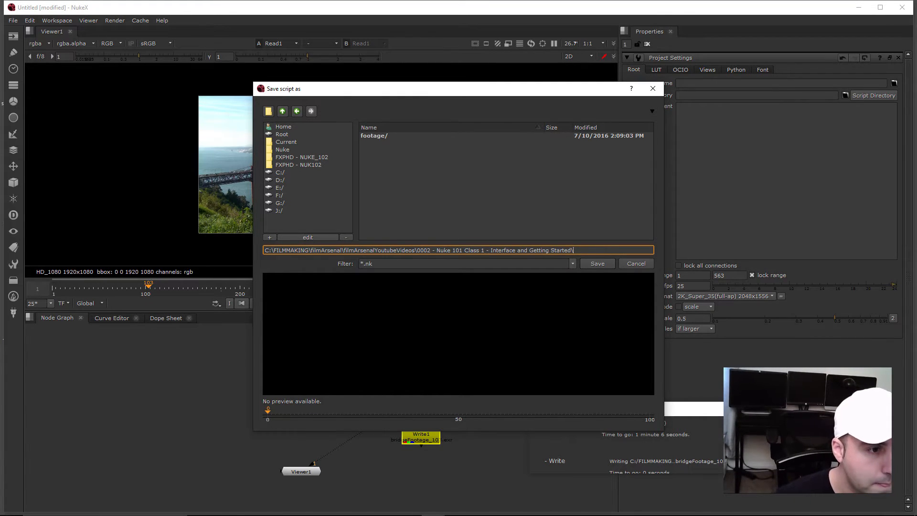
Step: Name the script "0002 - Nuke 101 Class 1 - Interface and Getting Started" by reusing the folder name, and save it
{"action": "left_click_drag", "start_coordinate": [417, 250], "coordinate": [568, 250]}
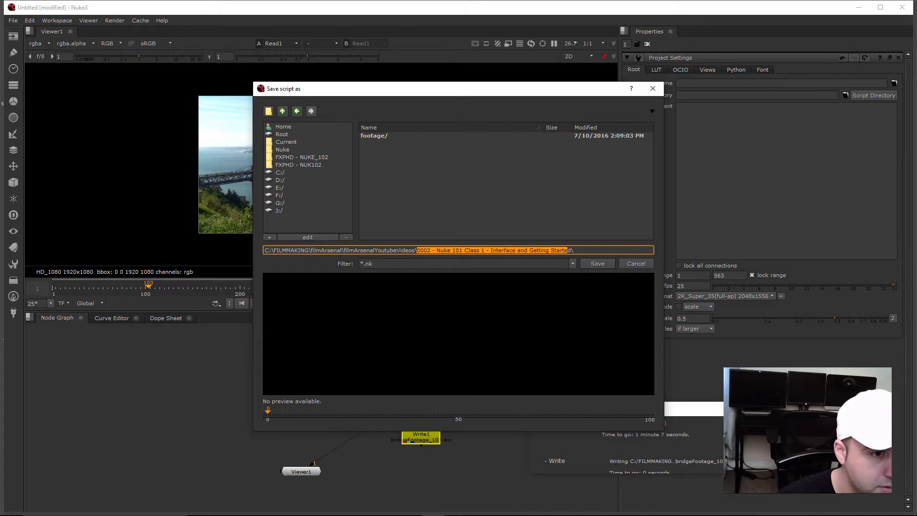
{"action": "key", "text": "ctrl+c"}
{"action": "key", "text": "End"}
{"action": "key", "text": "ctrl+v"}
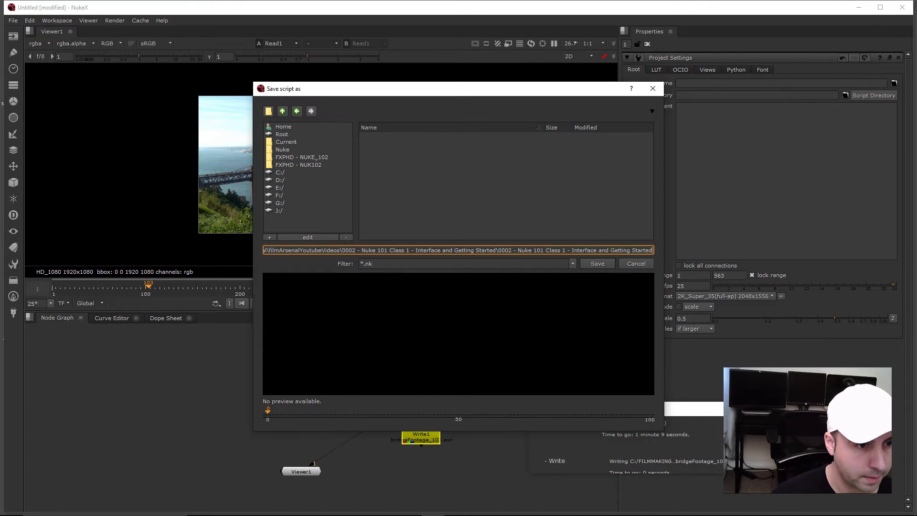
{"action": "key", "text": "Return"}
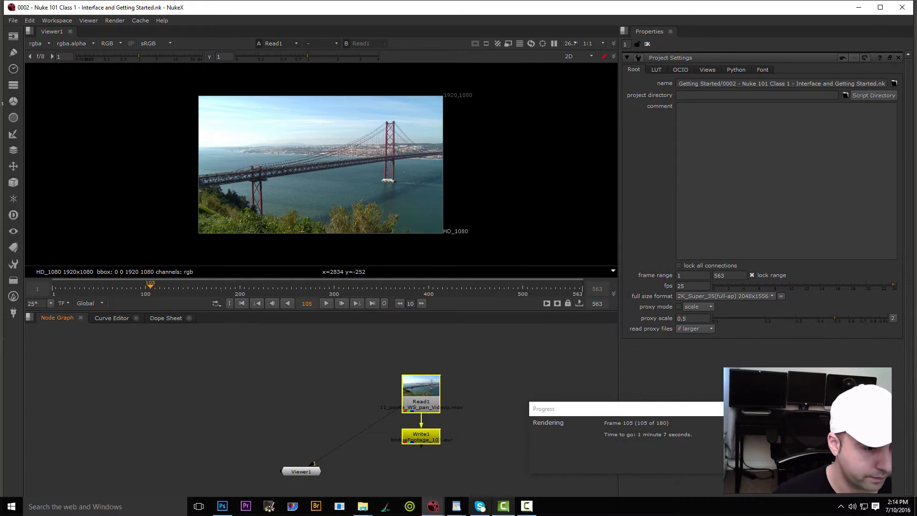
Step: Switch to File Explorer, go to the class folder containing the saved script, and fit the Name column to the full file names
{"action": "mouse_move", "coordinate": [363, 506]}
{"action": "left_click", "coordinate": [311, 478]}
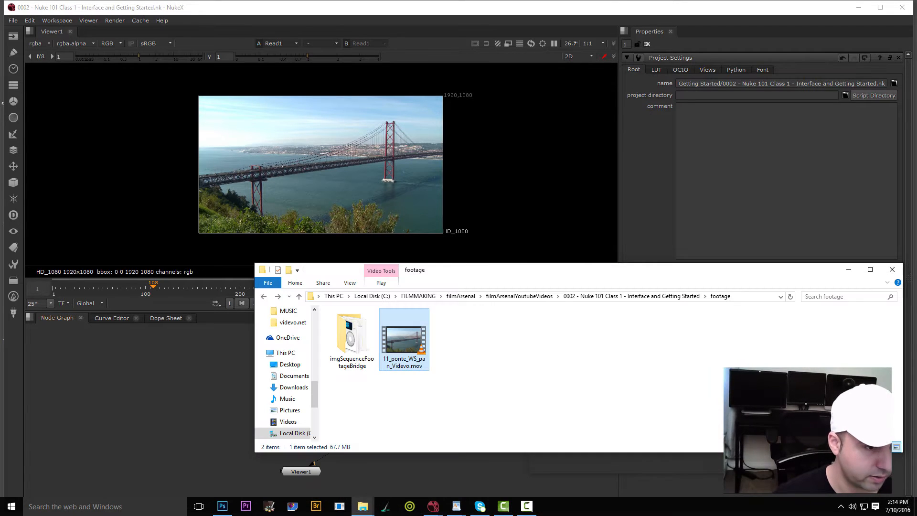
{"action": "key", "text": "alt+Left"}
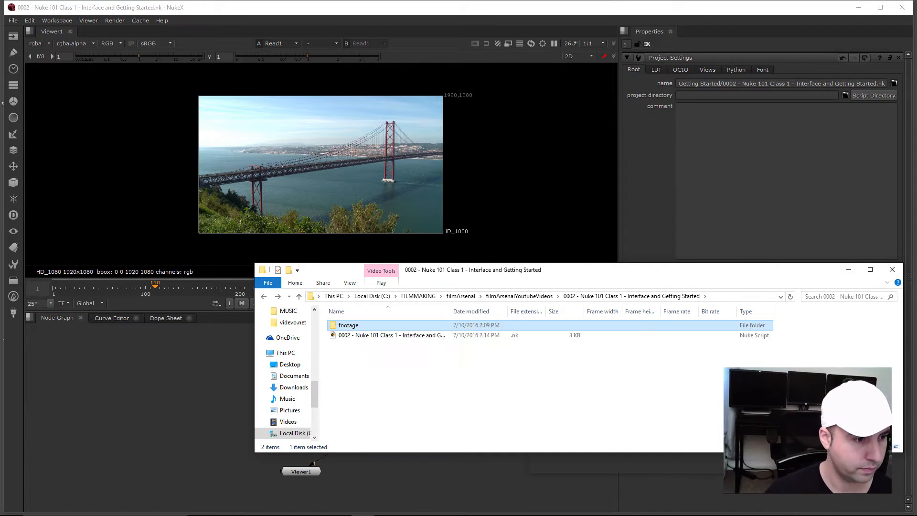
{"action": "left_click", "coordinate": [404, 355]}
{"action": "double_click", "coordinate": [450, 311]}
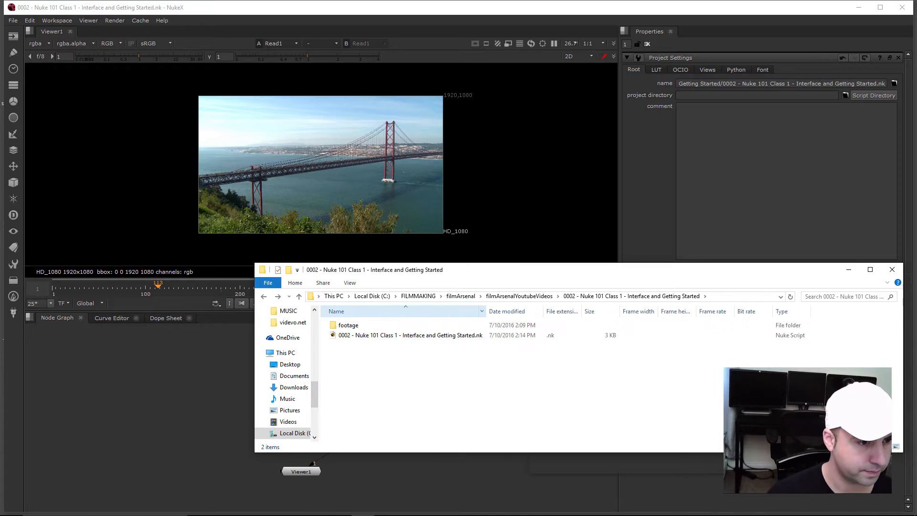
Step: Open the saved .nk script in WordPad, enlarge its window, and examine the Read, Viewer and Write node text
{"action": "right_click", "coordinate": [461, 335]}
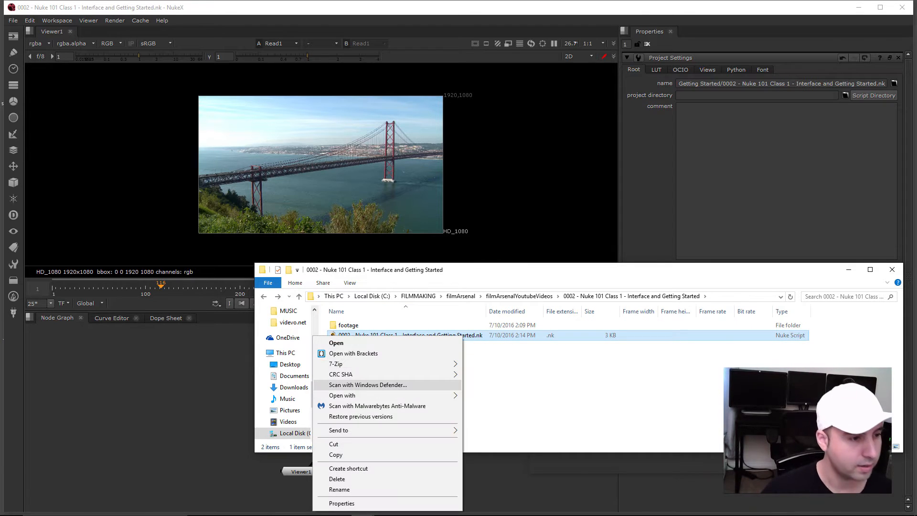
{"action": "mouse_move", "coordinate": [341, 395]}
{"action": "left_click", "coordinate": [237, 406]}
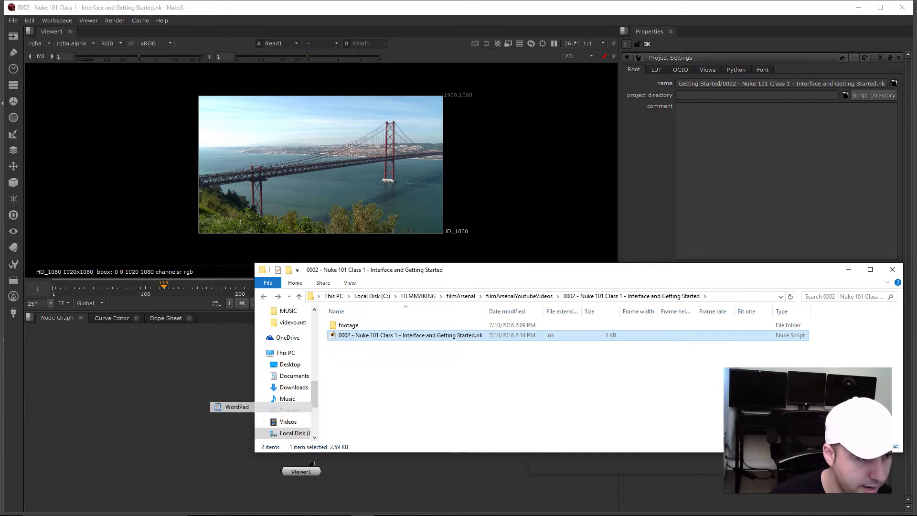
{"action": "left_click_drag", "start_coordinate": [729, 172], "coordinate": [149, 79]}
{"action": "left_click_drag", "start_coordinate": [378, 283], "coordinate": [414, 474]}
{"action": "left_click", "coordinate": [410, 454]}
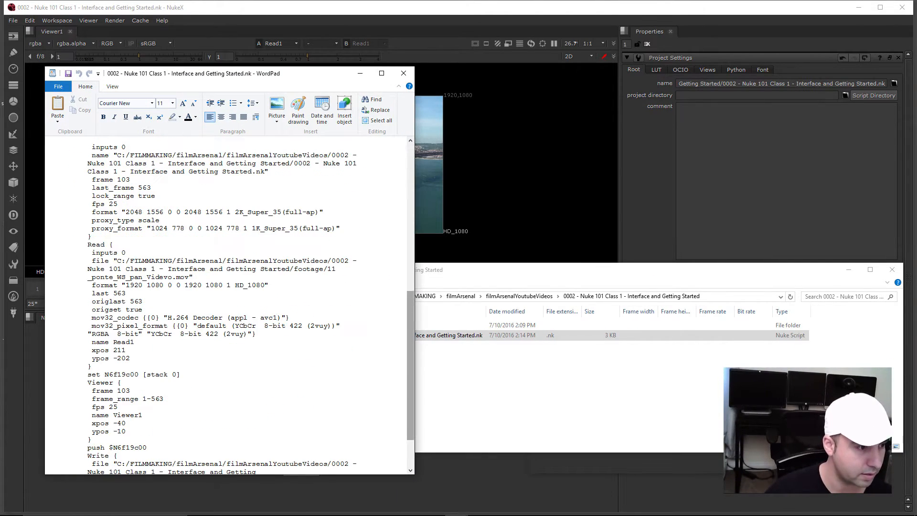
Step: Examine the saved script's text from the window layout through the Root, Read, Viewer and Write sections, including file paths and fps
{"action": "left_click", "coordinate": [411, 454]}
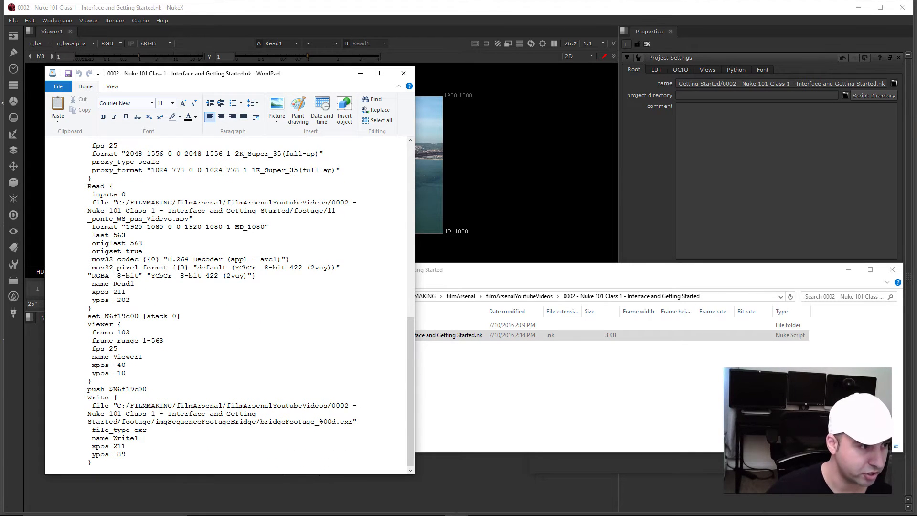
{"action": "scroll", "coordinate": [229, 306], "scroll_direction": "up", "scroll_amount": 15}
{"action": "scroll", "coordinate": [229, 305], "scroll_direction": "down", "scroll_amount": 2}
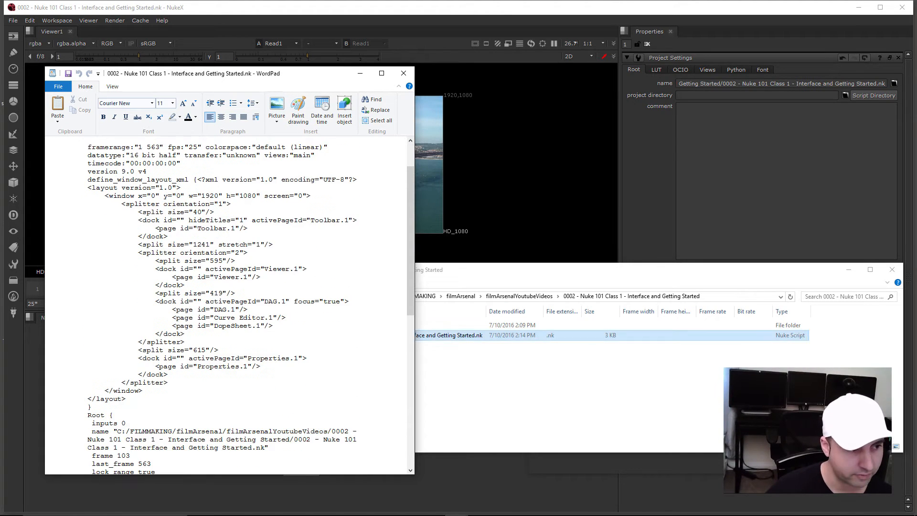
{"action": "left_click_drag", "start_coordinate": [410, 272], "coordinate": [411, 378]}
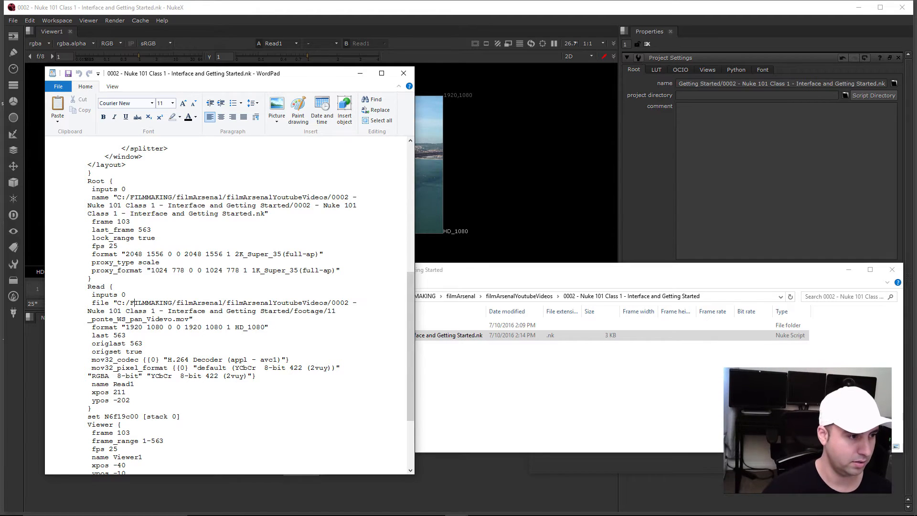
{"action": "left_click_drag", "start_coordinate": [116, 302], "coordinate": [121, 303]}
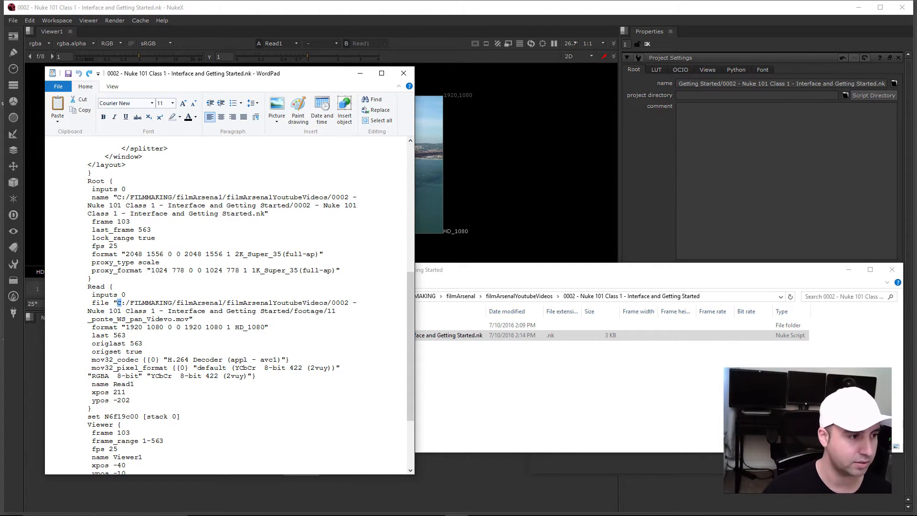
{"action": "left_click", "coordinate": [143, 344]}
{"action": "scroll", "coordinate": [227, 305], "scroll_direction": "down", "scroll_amount": 2}
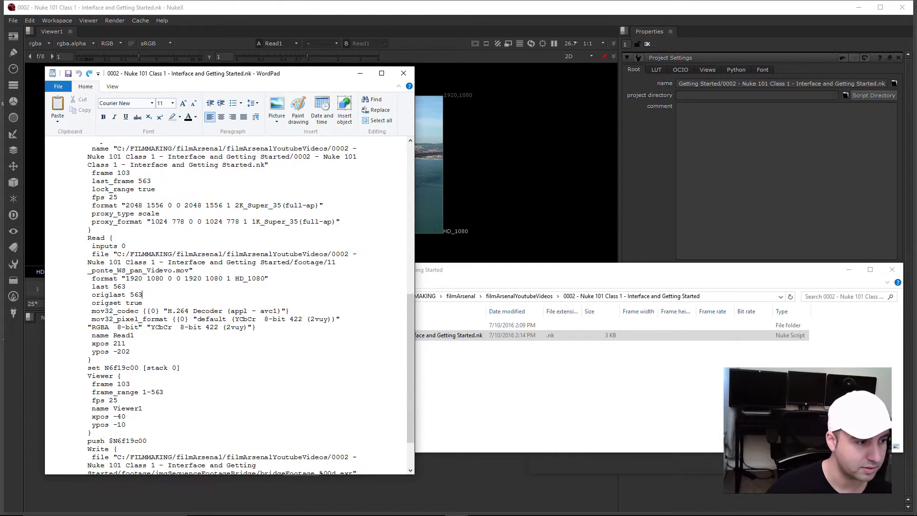
{"action": "scroll", "coordinate": [227, 306], "scroll_direction": "down", "scroll_amount": 2}
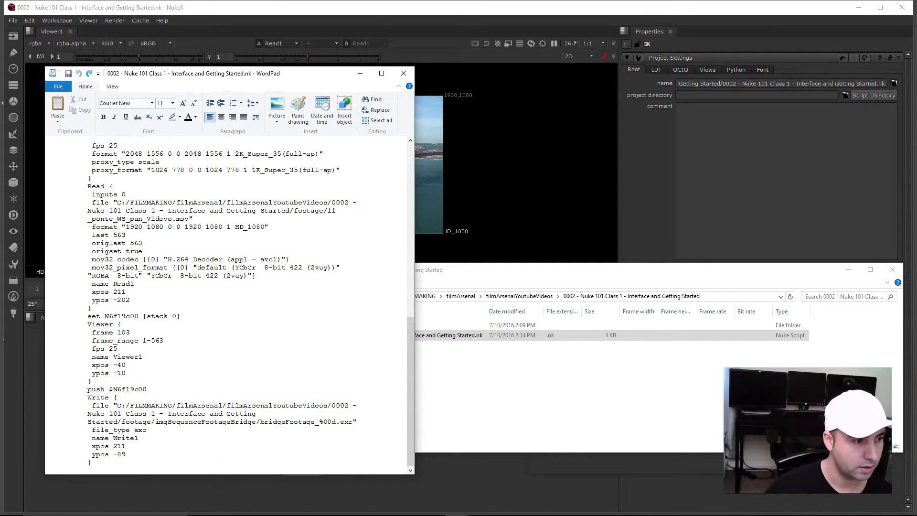
{"action": "scroll", "coordinate": [227, 306], "scroll_direction": "up", "scroll_amount": 9}
{"action": "scroll", "coordinate": [228, 305], "scroll_direction": "down", "scroll_amount": 9}
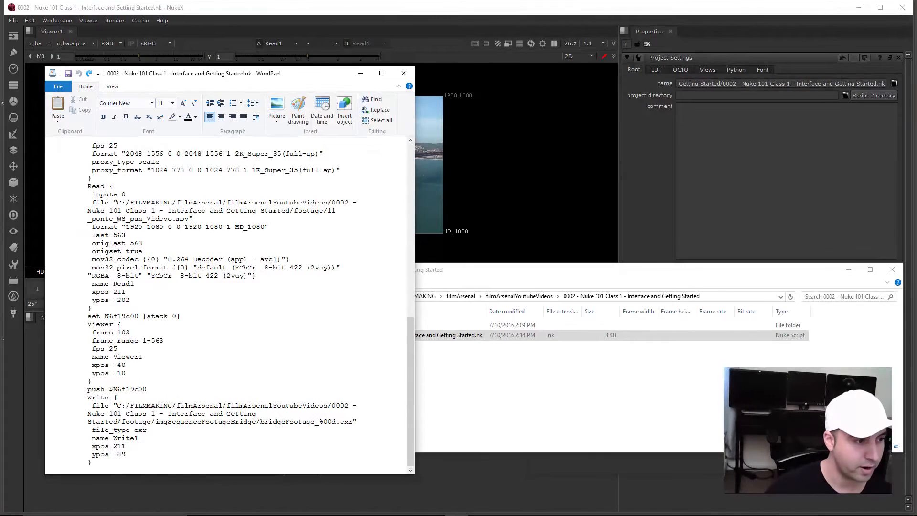
{"action": "double_click", "coordinate": [115, 348]}
{"action": "scroll", "coordinate": [257, 204], "scroll_direction": "up", "scroll_amount": 15}
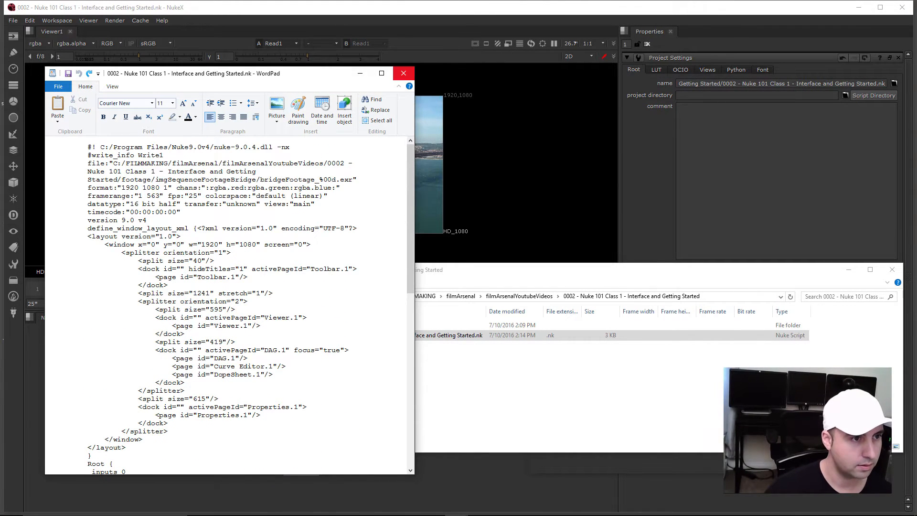
Step: Close the script in WordPad without saving changes, shift the File Explorer window aside, and switch back to NukeX
{"action": "left_click", "coordinate": [404, 73]}
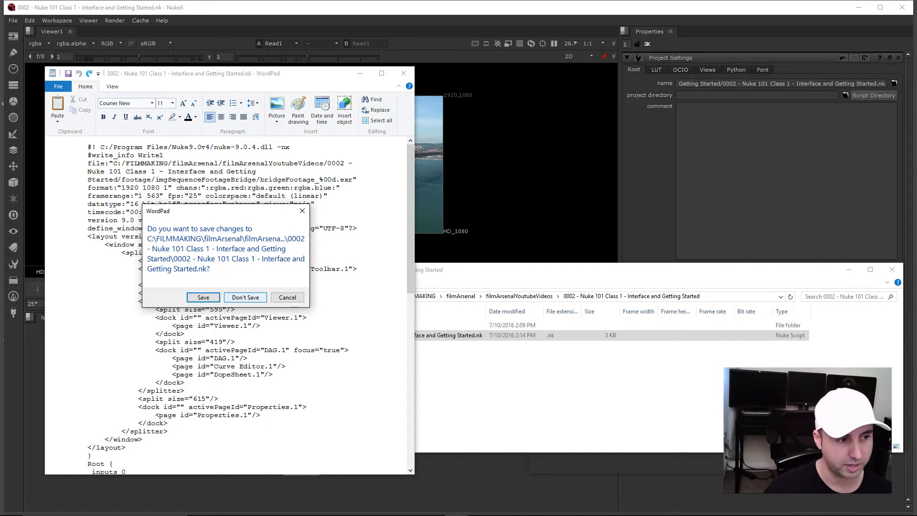
{"action": "left_click", "coordinate": [245, 297]}
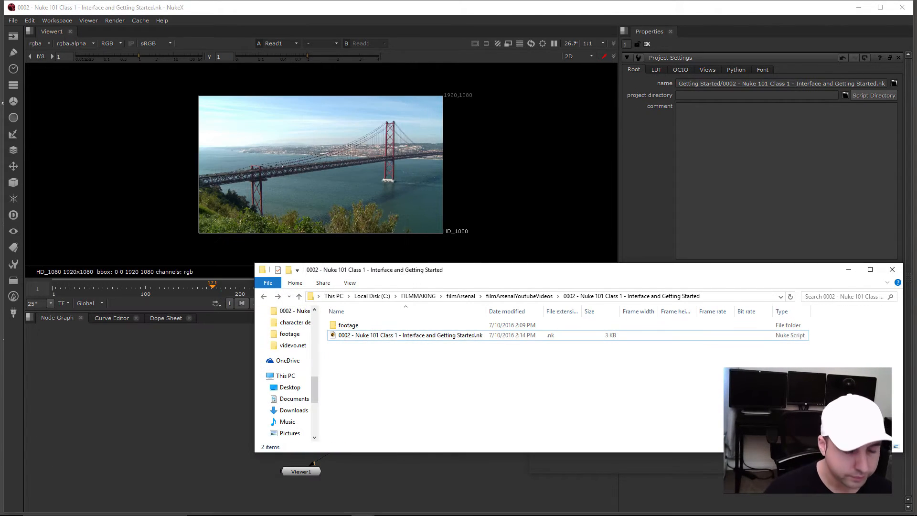
{"action": "left_click_drag", "start_coordinate": [468, 272], "coordinate": [414, 297]}
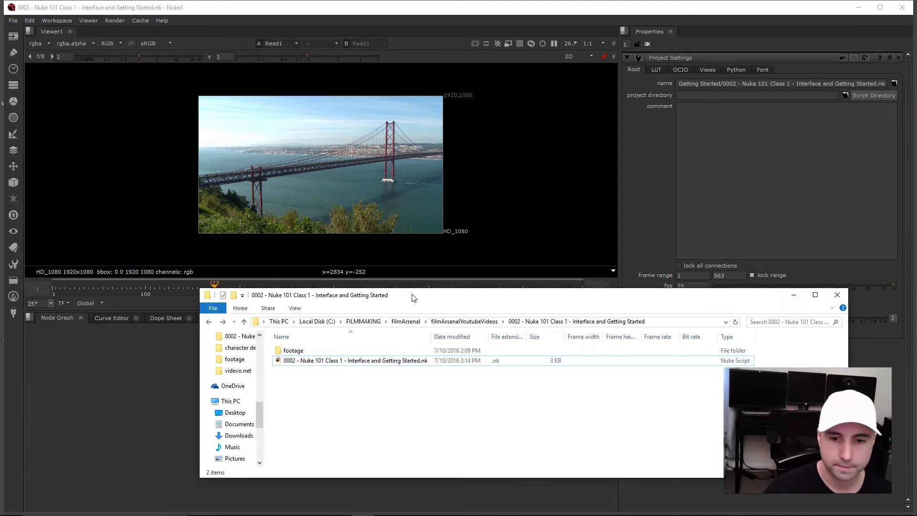
{"action": "key", "text": "alt+Tab"}
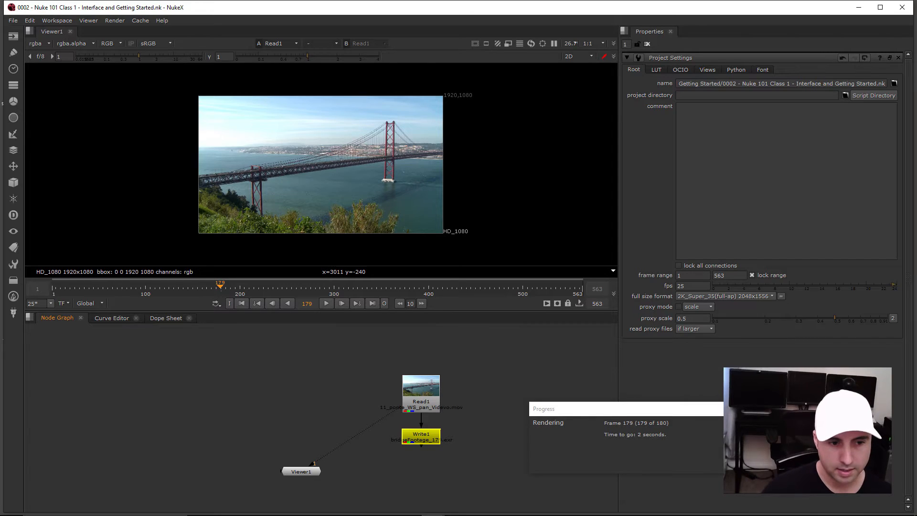
Step: Load the rendered bridgeFootage_#.exr sequence, frames 1-180, as a new Read node beside the original footage node
{"action": "middle_click_drag", "start_coordinate": [430, 406], "coordinate": [310, 408]}
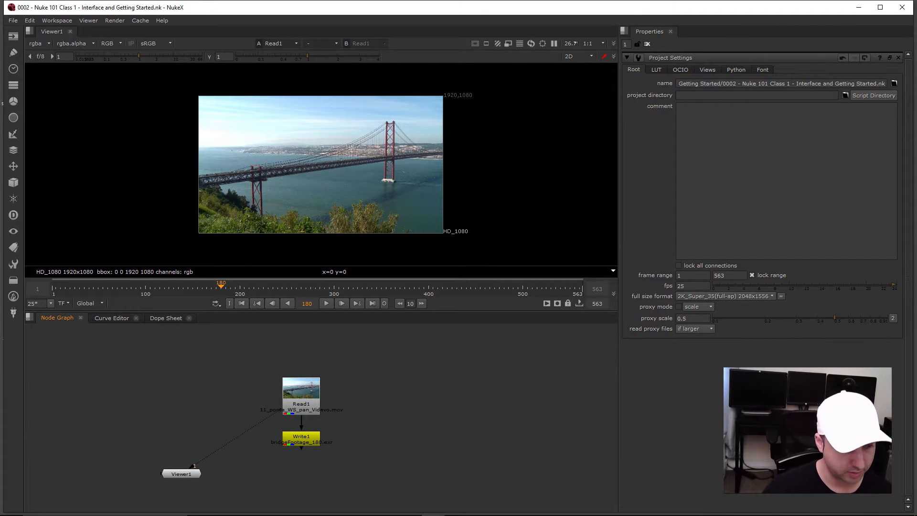
{"action": "key", "text": "r"}
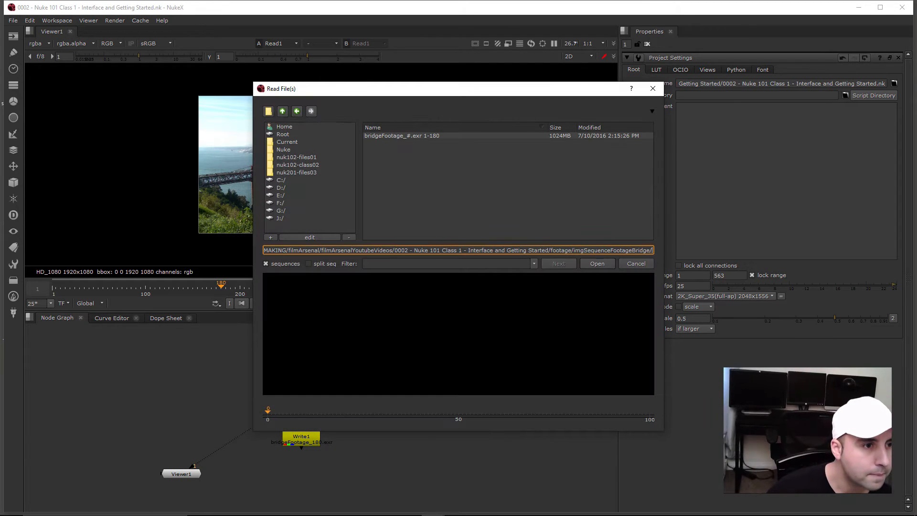
{"action": "double_click", "coordinate": [410, 136]}
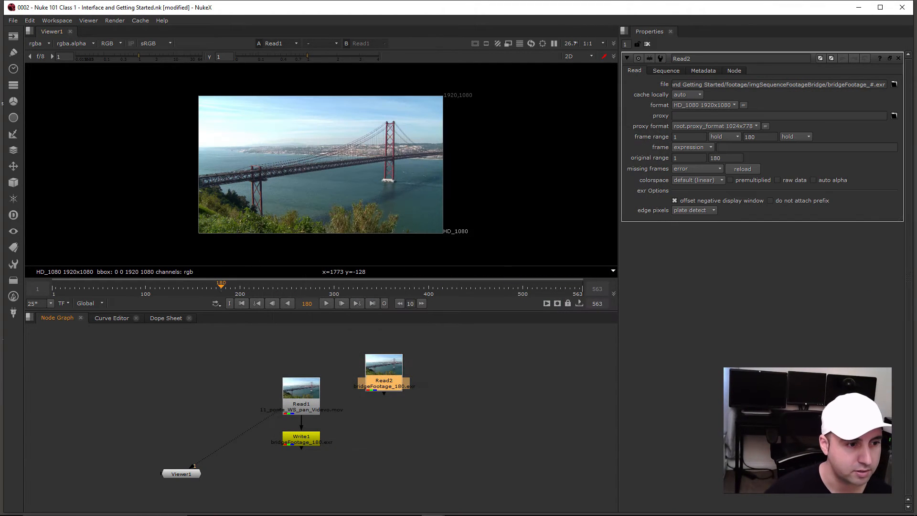
{"action": "left_click_drag", "start_coordinate": [384, 382], "coordinate": [385, 392]}
{"action": "left_click_drag", "start_coordinate": [261, 359], "coordinate": [317, 407]}
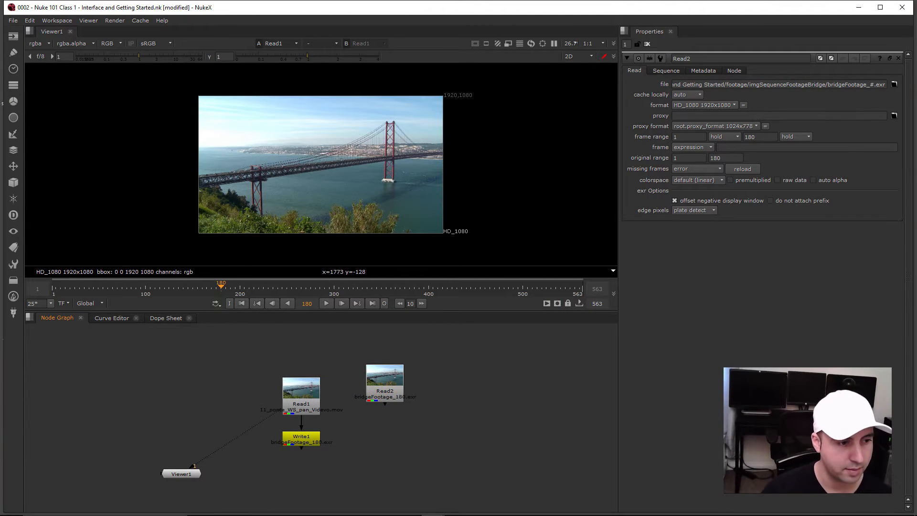
Step: Delete the original Read1 movie node and the Write1 node from the Node Graph
{"action": "left_click", "coordinate": [301, 406]}
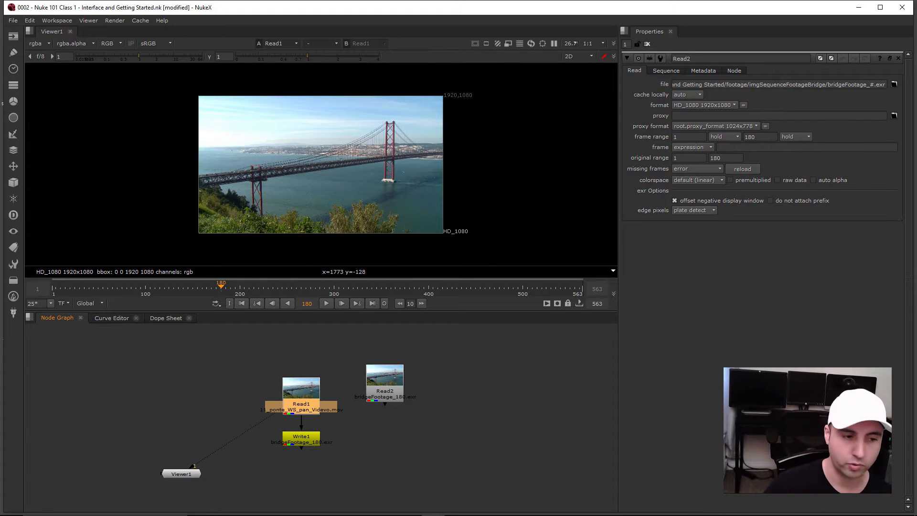
{"action": "key", "text": "Delete"}
{"action": "left_click", "coordinate": [301, 437]}
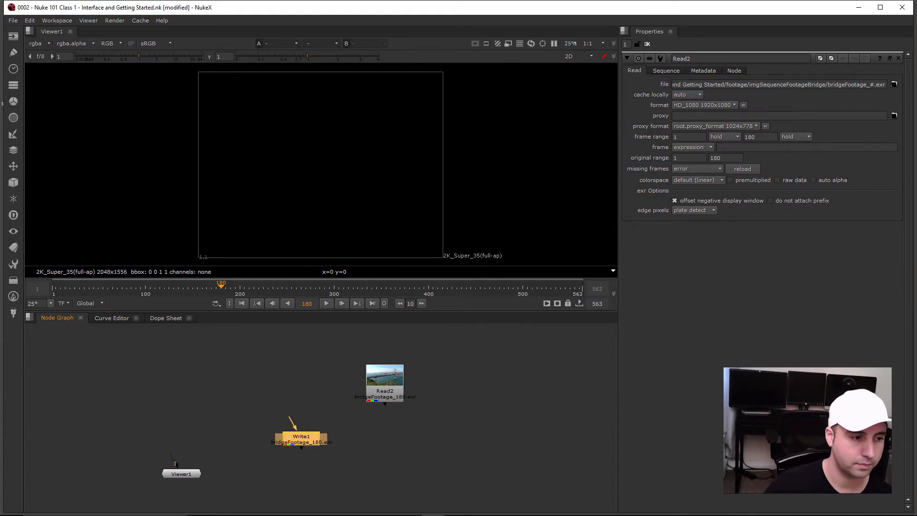
{"action": "key", "text": "Delete"}
Step: Move the Read2 node slightly closer and connect Viewer1 to it
{"action": "left_click_drag", "start_coordinate": [385, 389], "coordinate": [351, 387]}
{"action": "left_click_drag", "start_coordinate": [172, 456], "coordinate": [349, 388]}
{"action": "left_click", "coordinate": [329, 437]}
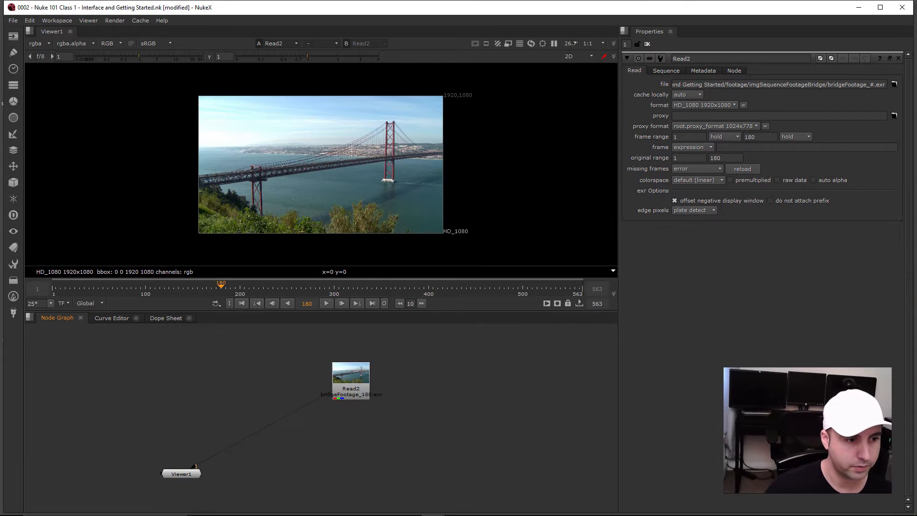
Step: Compare the frame range in the project settings with the one in the Read2 node's properties
{"action": "key", "text": "s"}
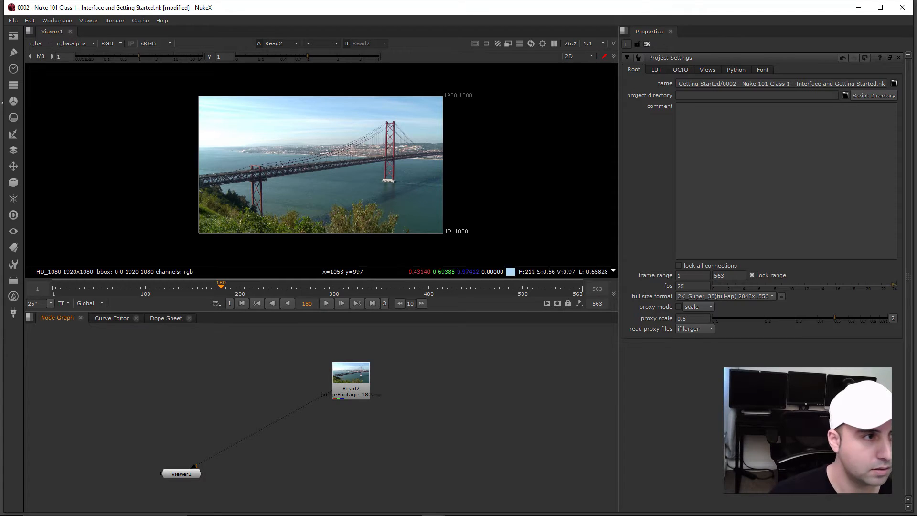
{"action": "left_click", "coordinate": [13, 20]}
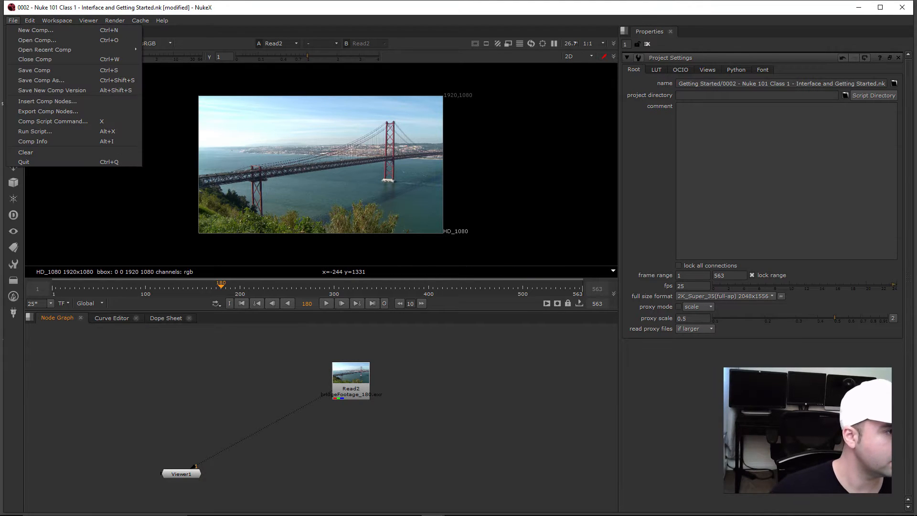
{"action": "left_click", "coordinate": [13, 21]}
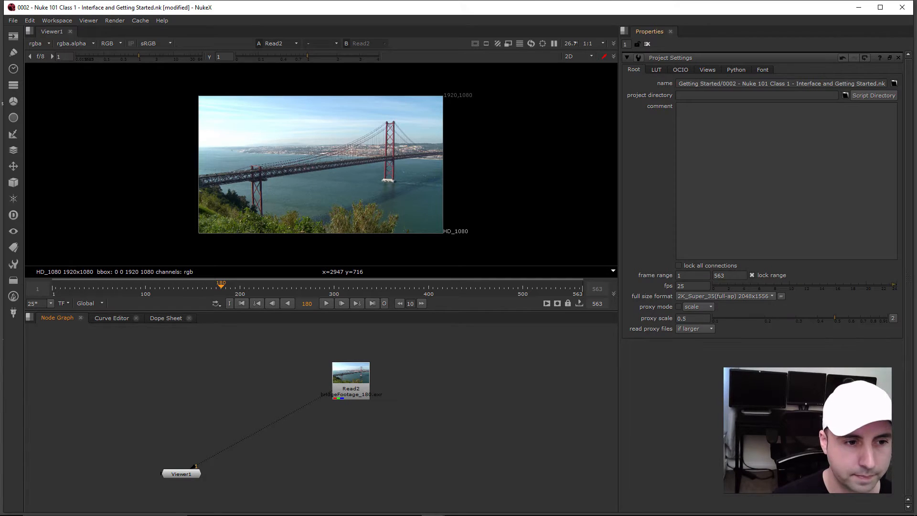
{"action": "double_click", "coordinate": [351, 389]}
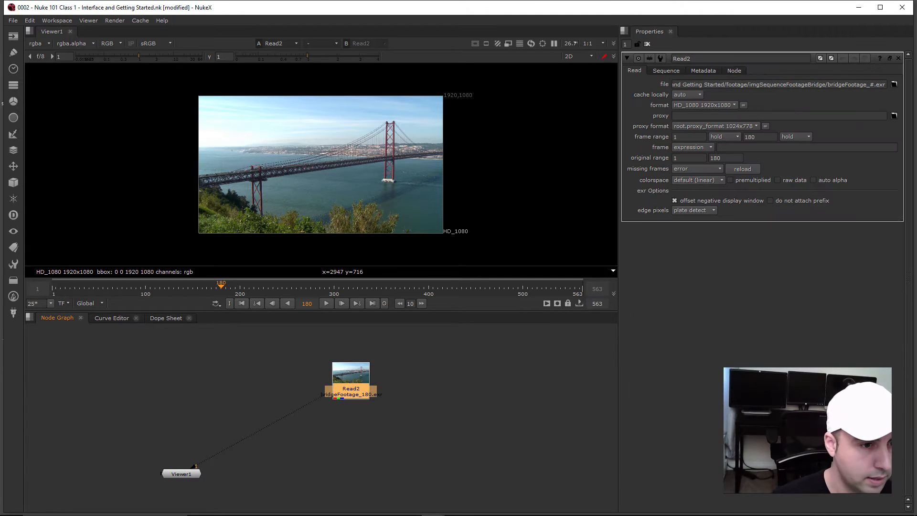
{"action": "left_click", "coordinate": [182, 474]}
{"action": "left_click", "coordinate": [351, 389]}
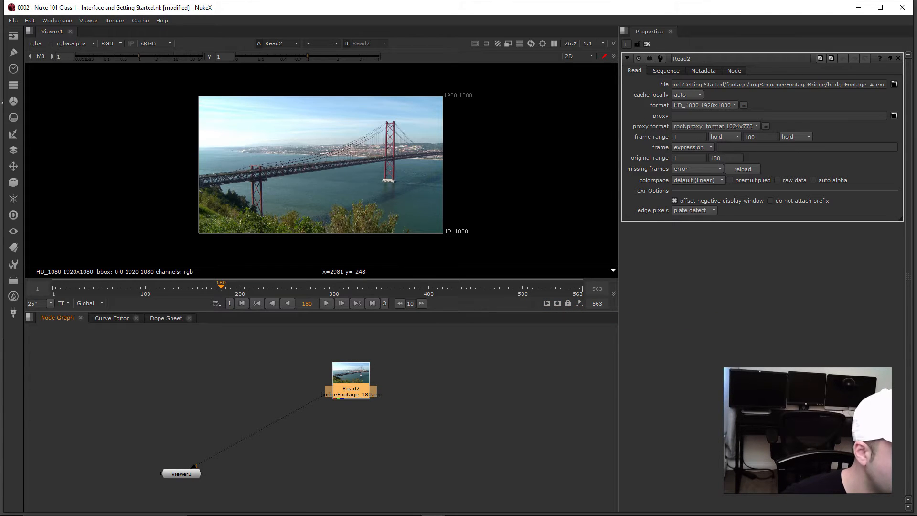
Step: Set the end of the project frame range to 180 and move the playhead to frame 167
{"action": "left_click", "coordinate": [485, 378]}
{"action": "key", "text": "s"}
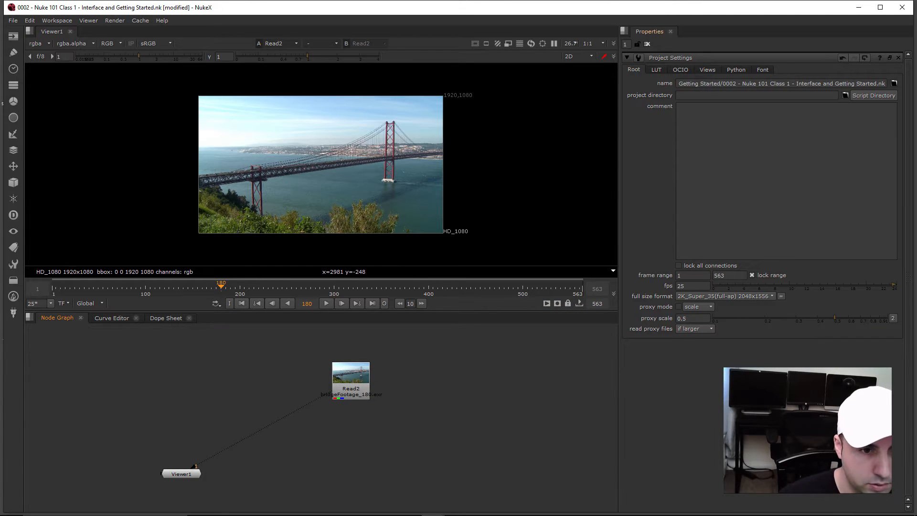
{"action": "double_click", "coordinate": [723, 275]}
{"action": "type", "text": "180"}
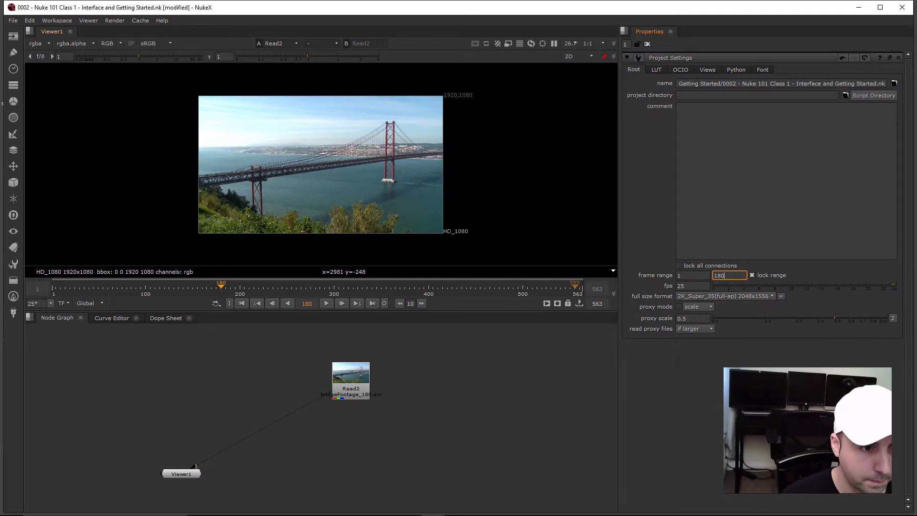
{"action": "key", "text": "Tab"}
{"action": "left_click_drag", "start_coordinate": [538, 288], "coordinate": [542, 288]}
Step: Toggle the Node Graph and Viewer panes between maximized and normal size several times, ending in the normal layout
{"action": "key", "text": "space"}
{"action": "key", "text": "space"}
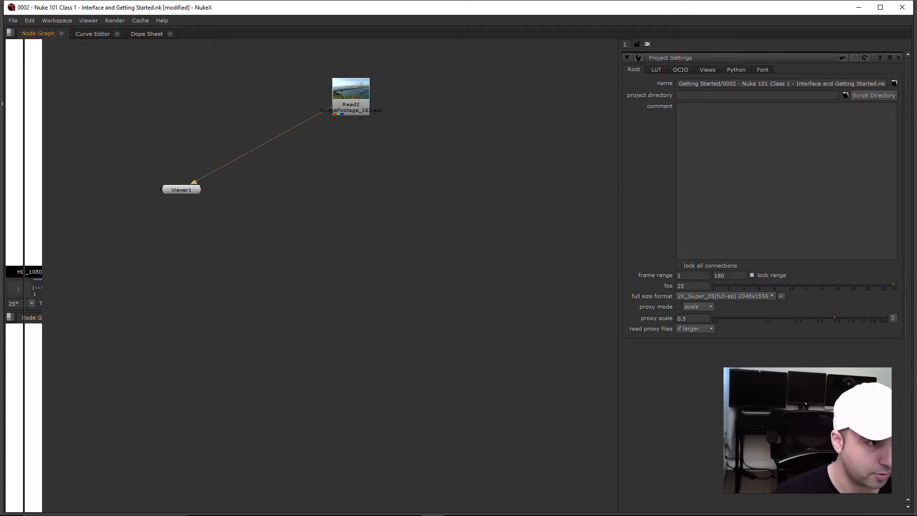
{"action": "key", "text": "space"}
{"action": "key", "text": "space"}
{"action": "key", "text": "space"}
{"action": "key", "text": "space"}
{"action": "key", "text": "space"}
{"action": "key", "text": "space"}
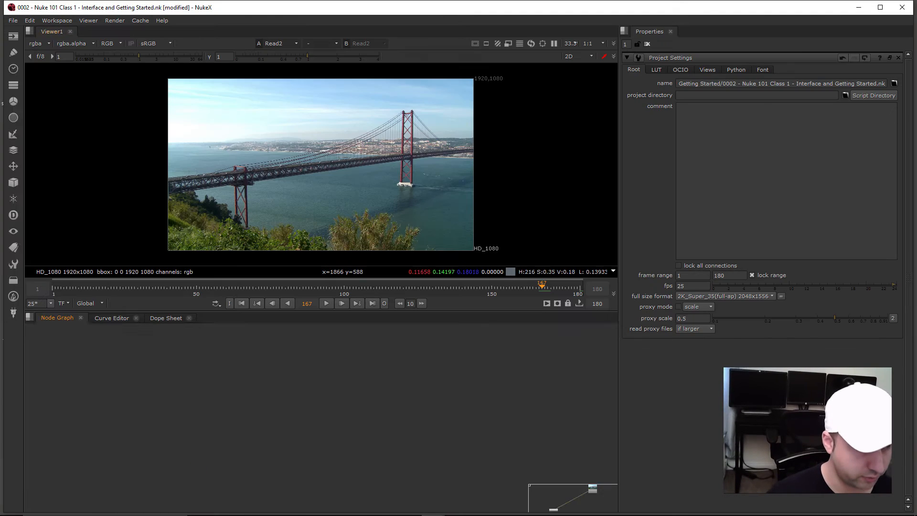
{"action": "key", "text": "space"}
{"action": "key", "text": "space"}
{"action": "key", "text": "space"}
{"action": "key", "text": "space"}
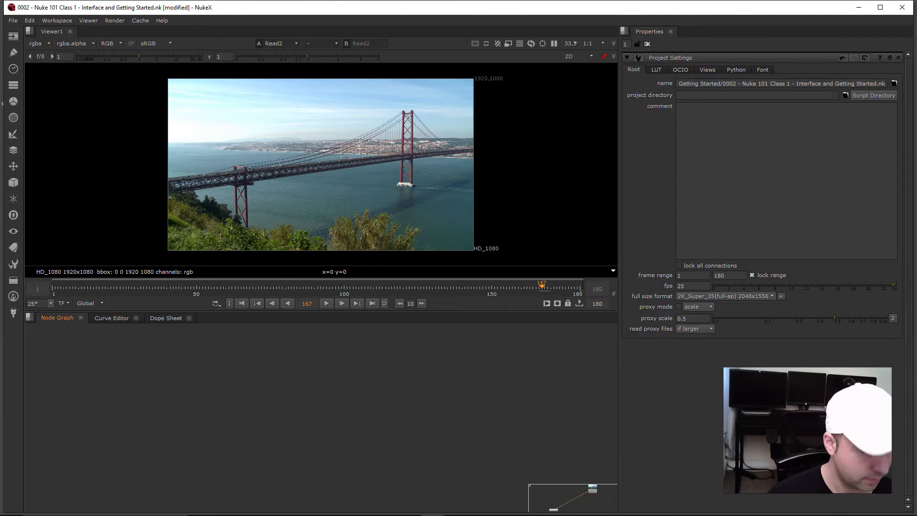
Step: Fit all nodes in the Node Graph, zoom out and back in, and pan across the graph
{"action": "key", "text": "f"}
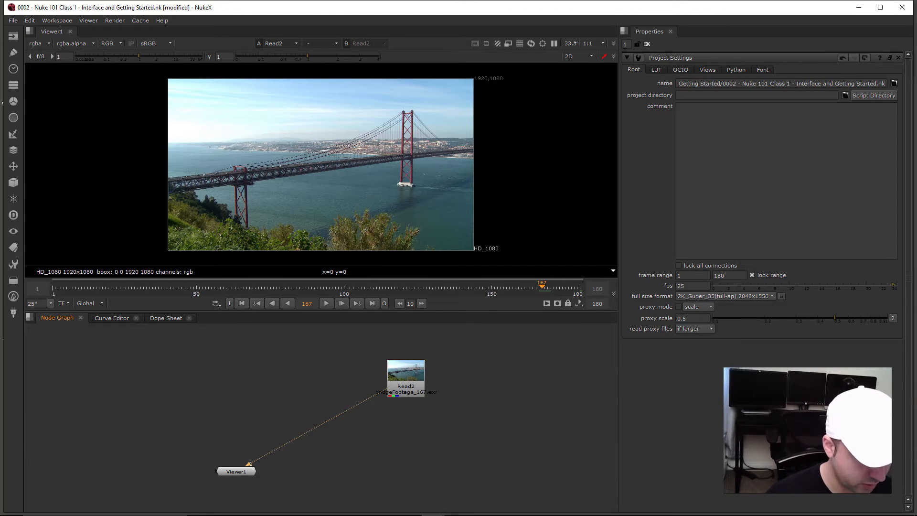
{"action": "scroll", "coordinate": [357, 393], "scroll_direction": "down", "scroll_amount": 12}
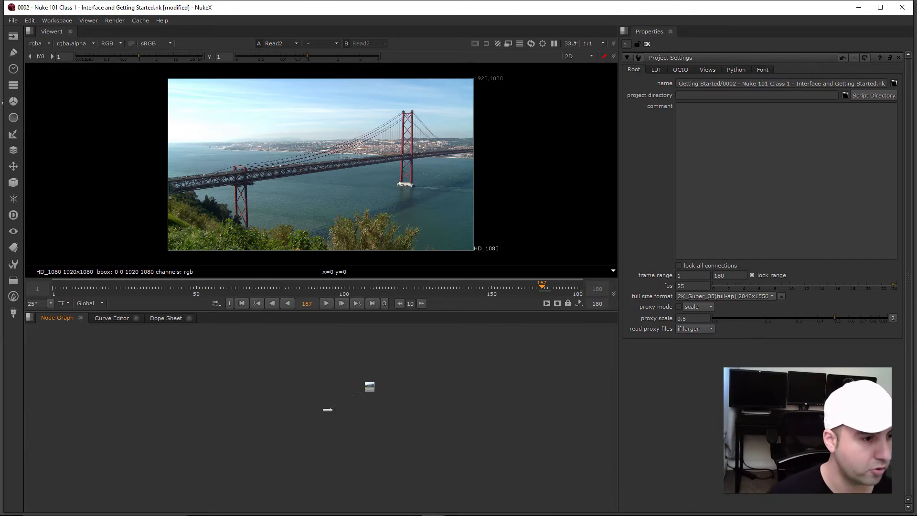
{"action": "scroll", "coordinate": [360, 394], "scroll_direction": "up", "scroll_amount": 12}
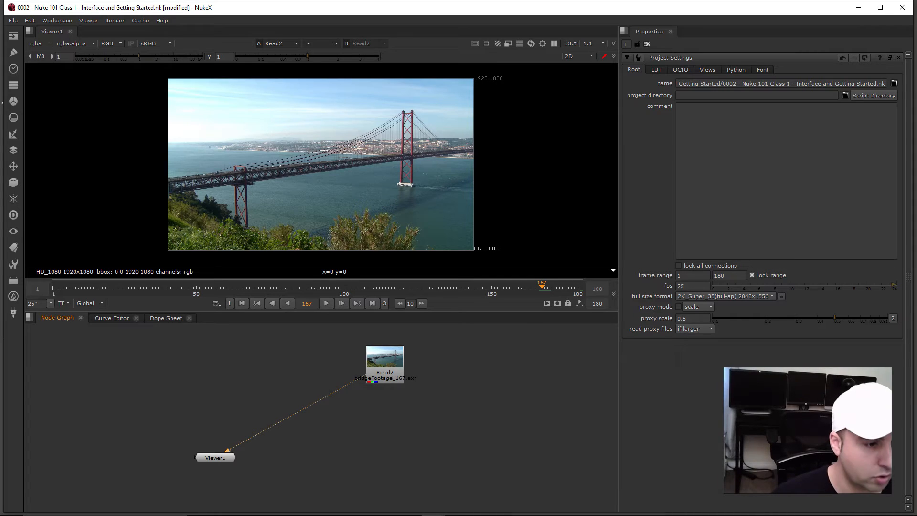
{"action": "middle_click_drag", "start_coordinate": [359, 394], "coordinate": [263, 423]}
Step: Bring up the Node Graph's node creation menu and the node search box, dismissing them without adding a node
{"action": "right_click", "coordinate": [326, 417]}
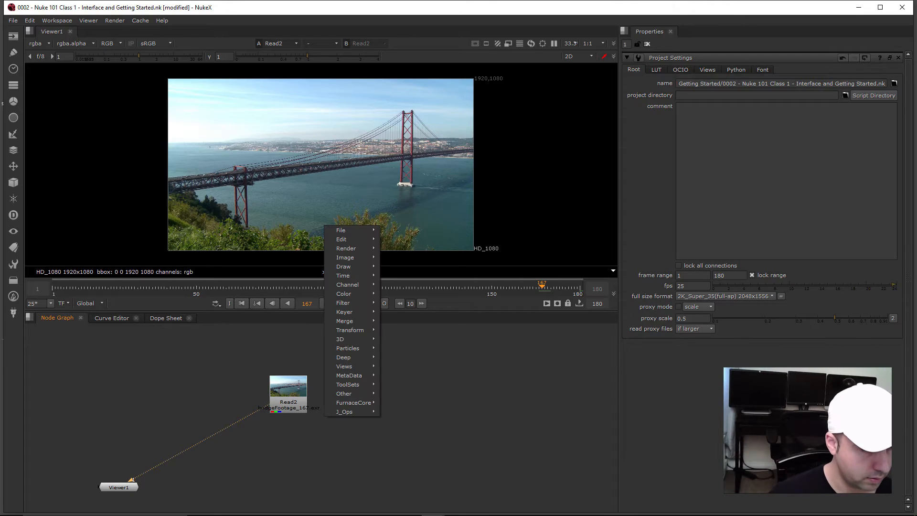
{"action": "left_click", "coordinate": [379, 422]}
{"action": "right_click", "coordinate": [379, 422]}
{"action": "key", "text": "Escape"}
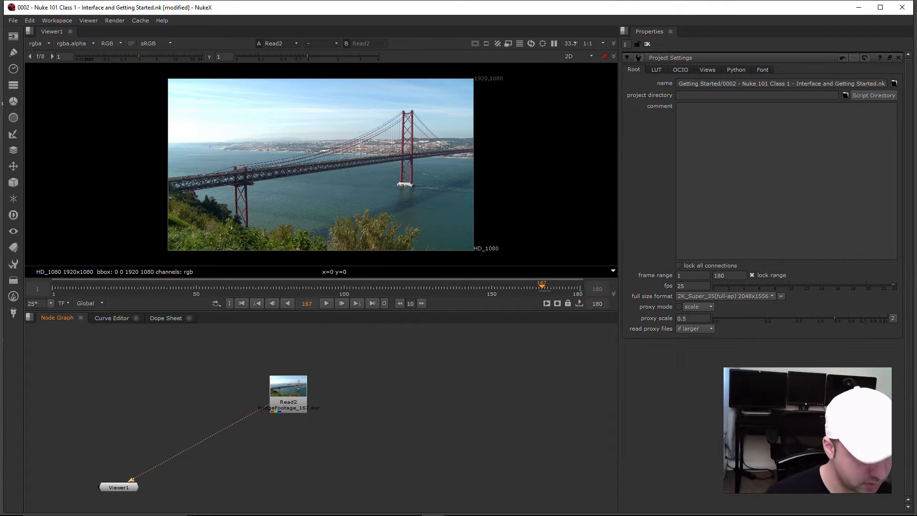
{"action": "key", "text": "Tab"}
{"action": "key", "text": "Escape"}
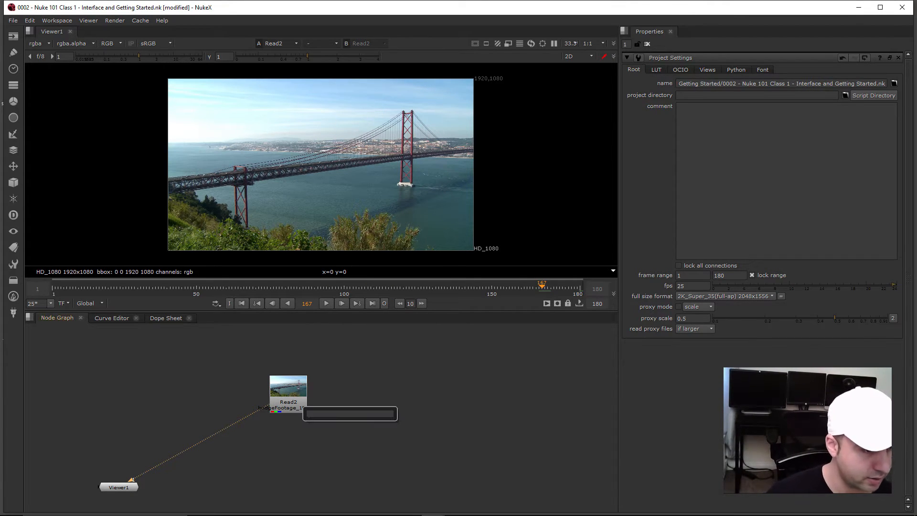
Step: Open the Read2 node's properties and move the node slightly within the Node Graph
{"action": "key", "text": "Escape"}
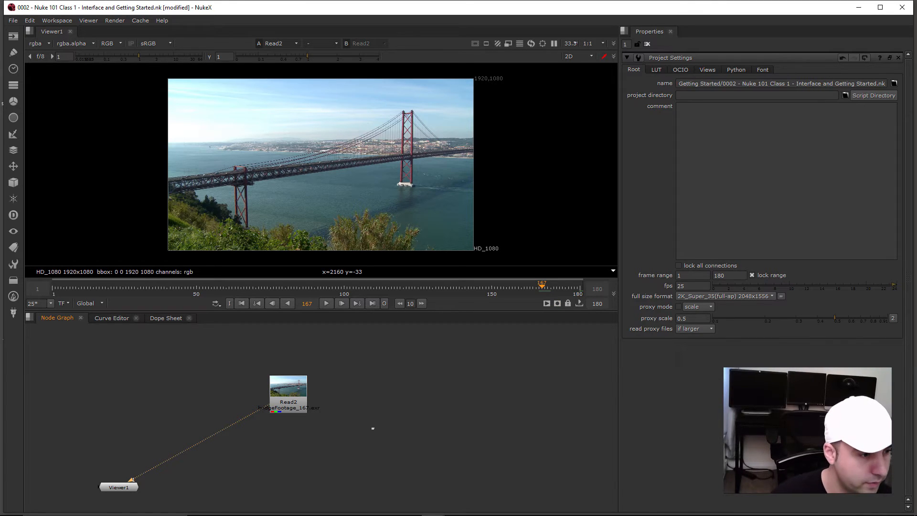
{"action": "left_click", "coordinate": [118, 487]}
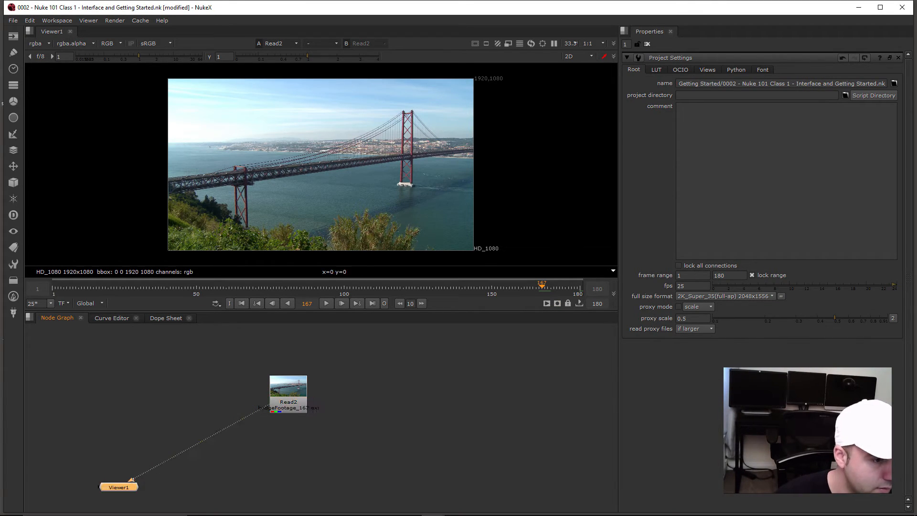
{"action": "double_click", "coordinate": [288, 402]}
{"action": "left_click", "coordinate": [118, 487]}
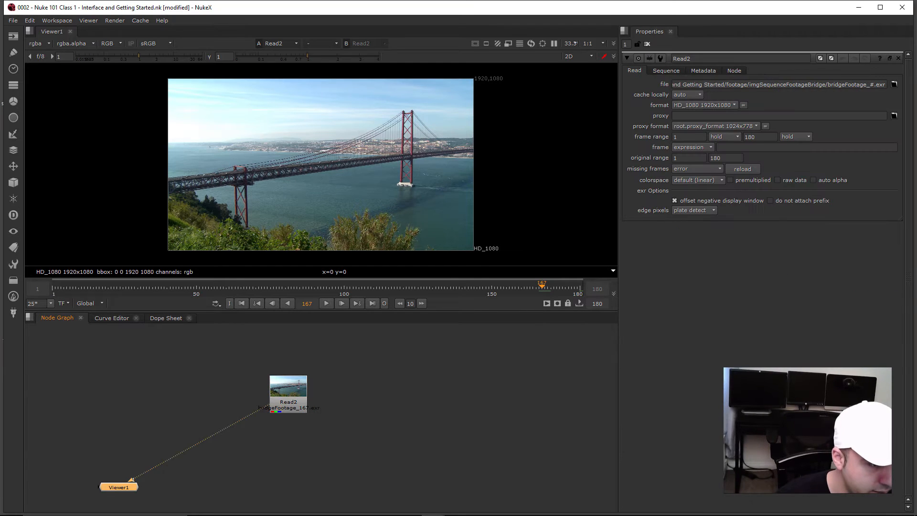
{"action": "left_click", "coordinate": [288, 402]}
{"action": "left_click_drag", "start_coordinate": [288, 402], "coordinate": [304, 406]}
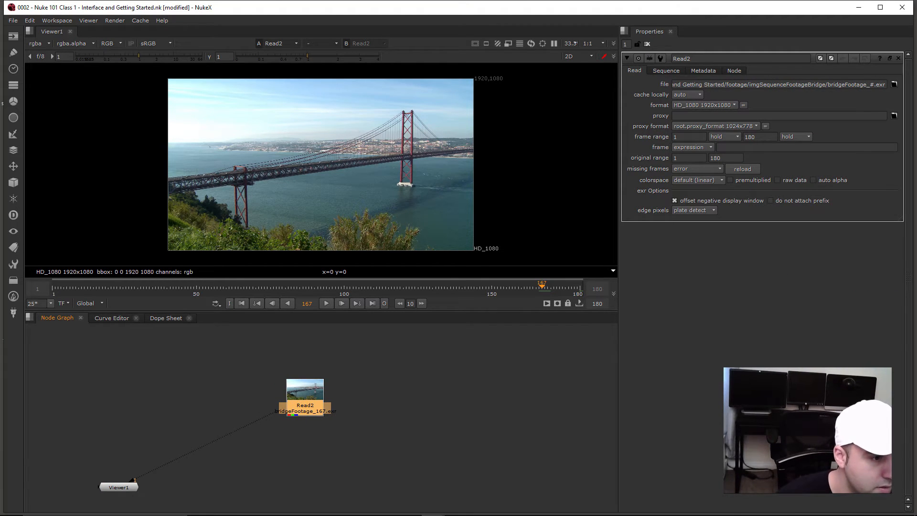
Step: Play the bridge footage in a maximized Viewer and toggle the region of interest on and off
{"action": "key", "text": "l"}
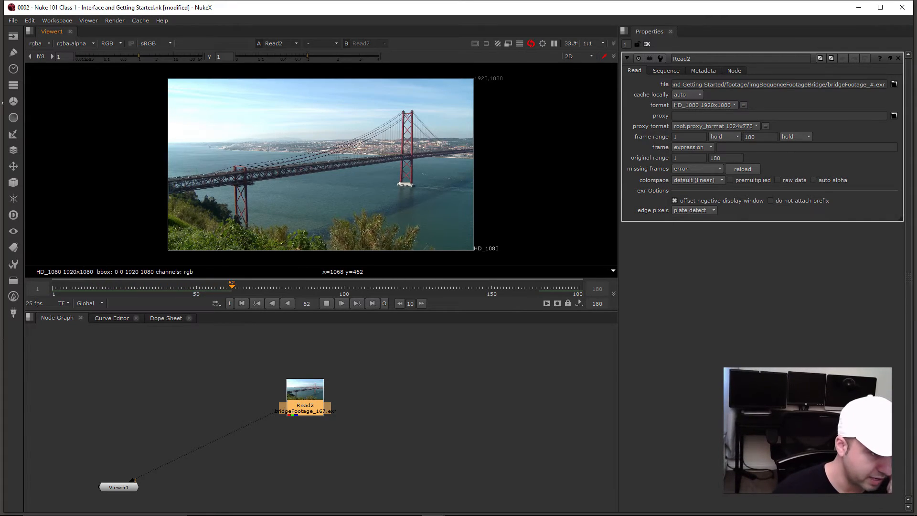
{"action": "key", "text": "space"}
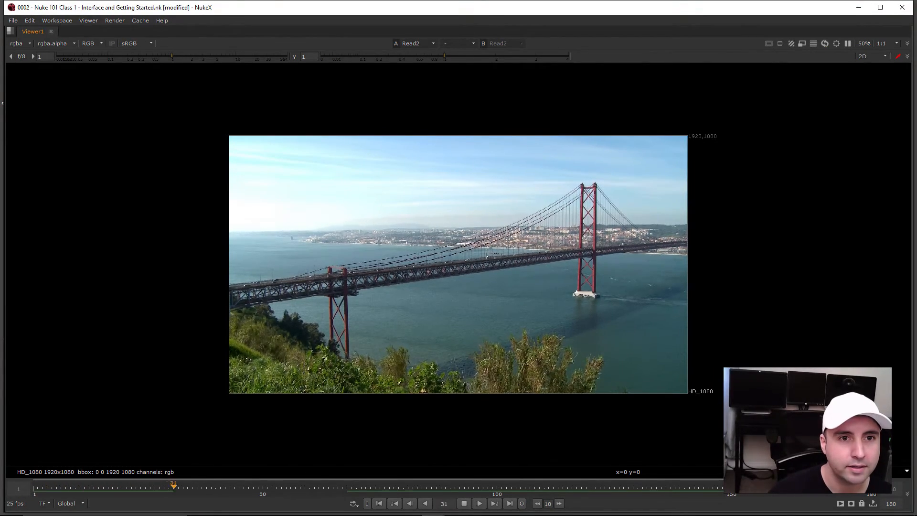
{"action": "left_click", "coordinate": [836, 43]}
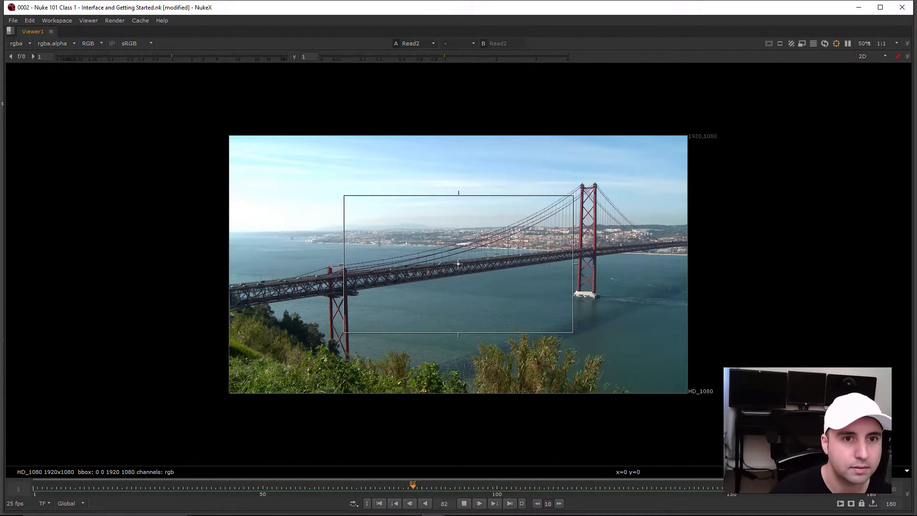
{"action": "left_click", "coordinate": [836, 44]}
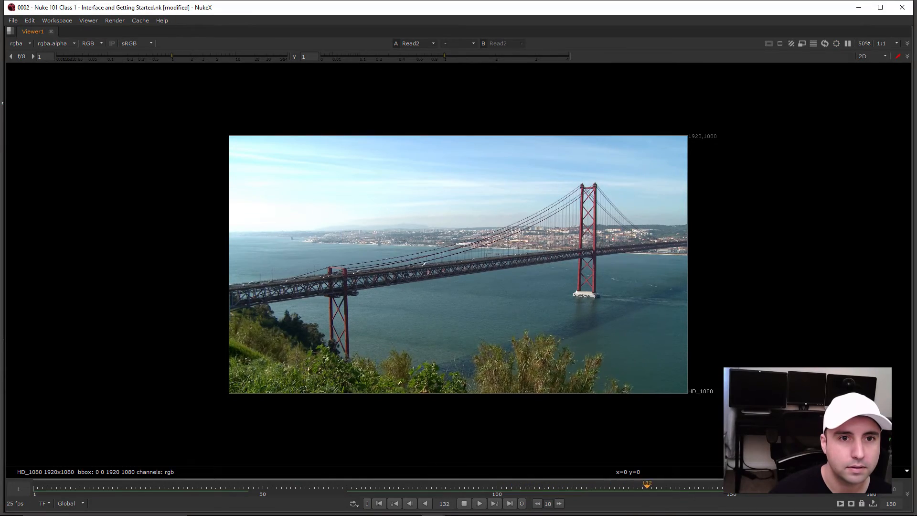
{"action": "left_click", "coordinate": [872, 57]}
{"action": "left_click", "coordinate": [530, 69]}
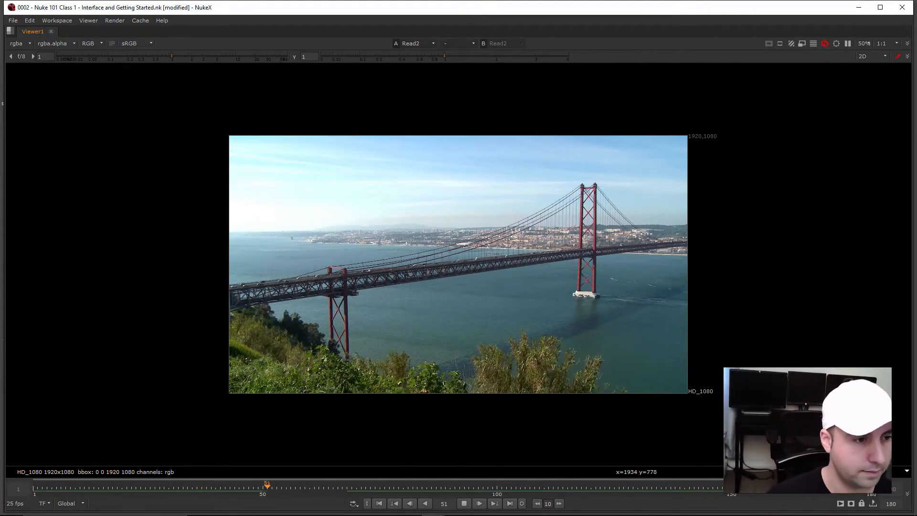
Step: Examine the bridge and its traffic up close during playback, restore the fitted view and normal layout, and stop playback
{"action": "scroll", "coordinate": [324, 285], "scroll_direction": "up", "scroll_amount": 5}
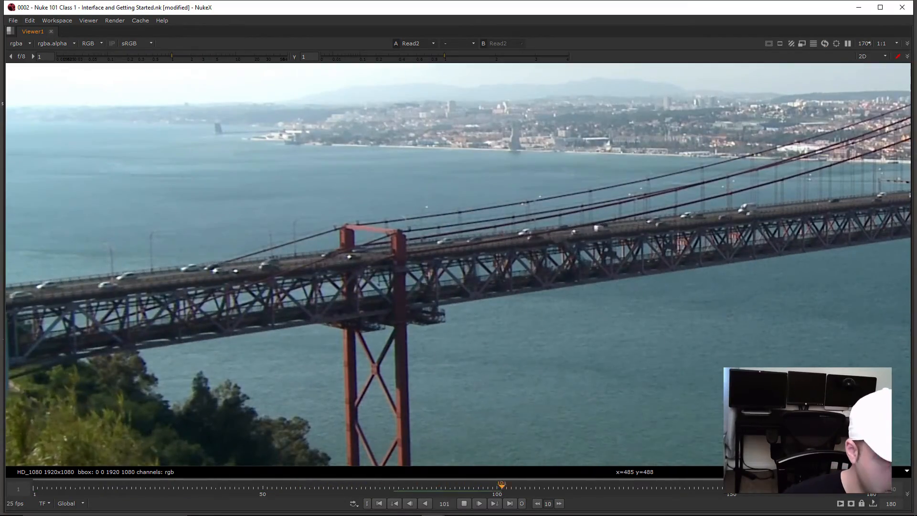
{"action": "scroll", "coordinate": [427, 251], "scroll_direction": "up", "scroll_amount": 2}
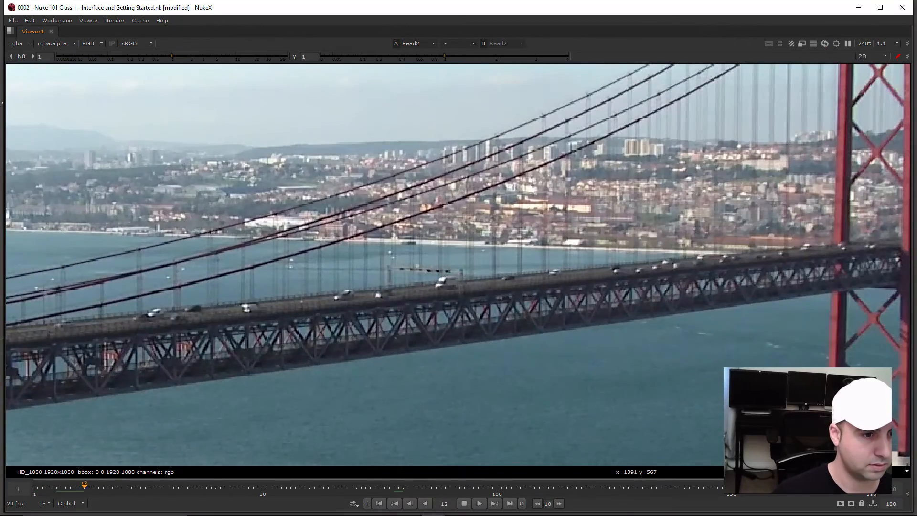
{"action": "key", "text": "f"}
{"action": "key", "text": "space"}
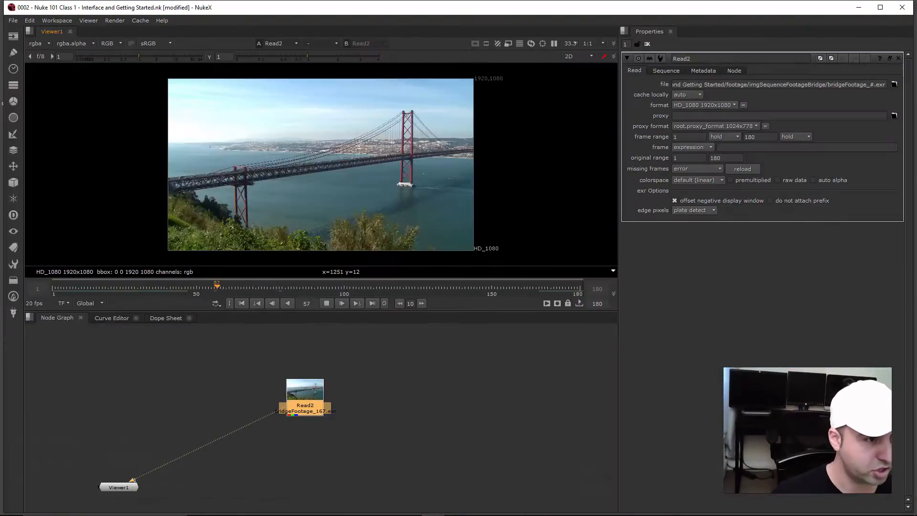
{"action": "key", "text": "space"}
{"action": "scroll", "coordinate": [529, 260], "scroll_direction": "up", "scroll_amount": 4}
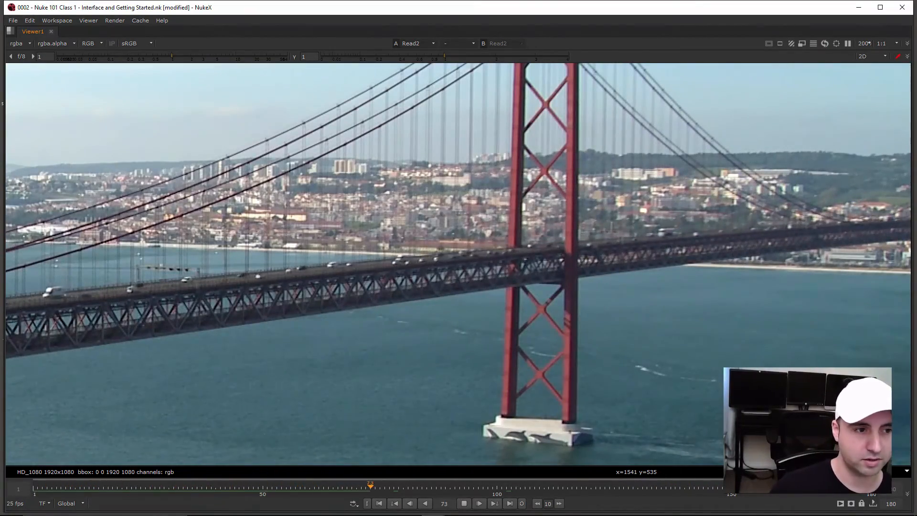
{"action": "key", "text": "f"}
{"action": "key", "text": "space"}
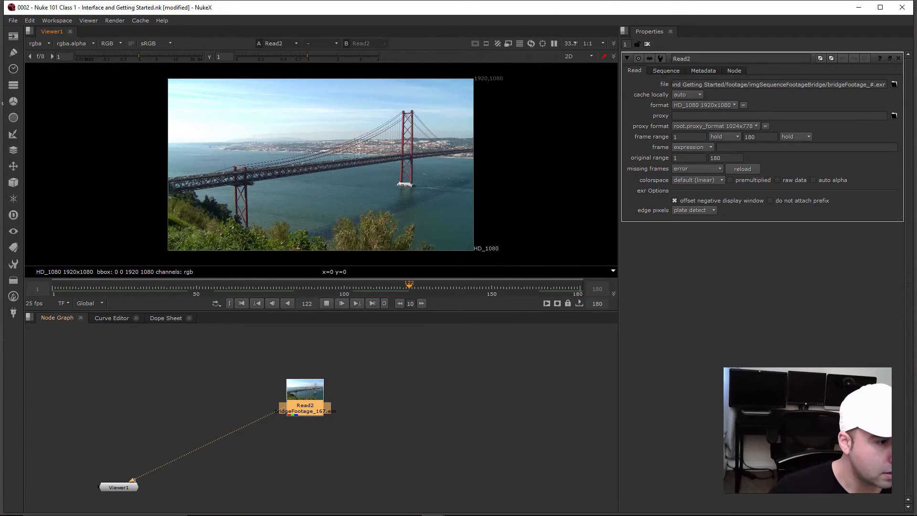
{"action": "key", "text": "k"}
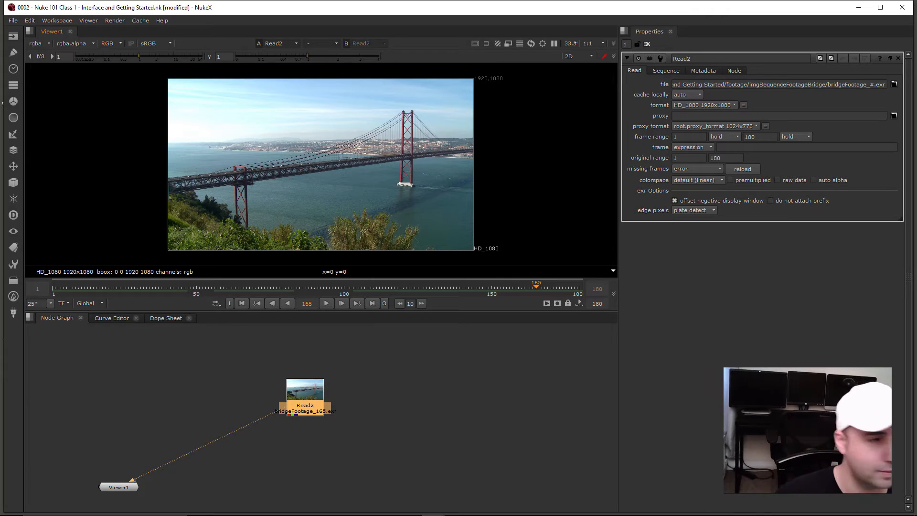
Step: Move the playhead to frame 146 and add a Write node connected to the Read2 node
{"action": "mouse_move", "coordinate": [307, 404]}
{"action": "left_mouse_down"}
{"action": "mouse_move", "coordinate": [308, 395]}
{"action": "mouse_move", "coordinate": [323, 399]}
{"action": "left_mouse_up"}
{"action": "left_click_drag", "start_coordinate": [116, 288], "coordinate": [214, 288]}
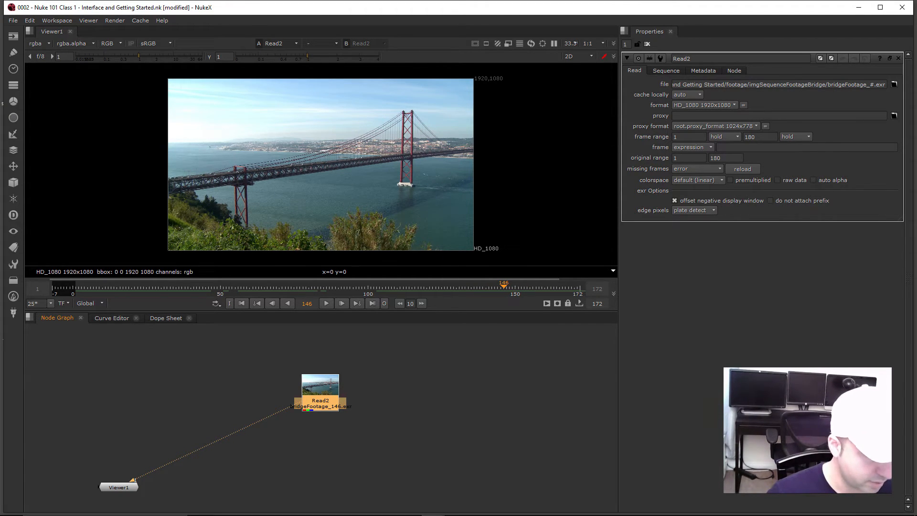
{"action": "key", "text": "w"}
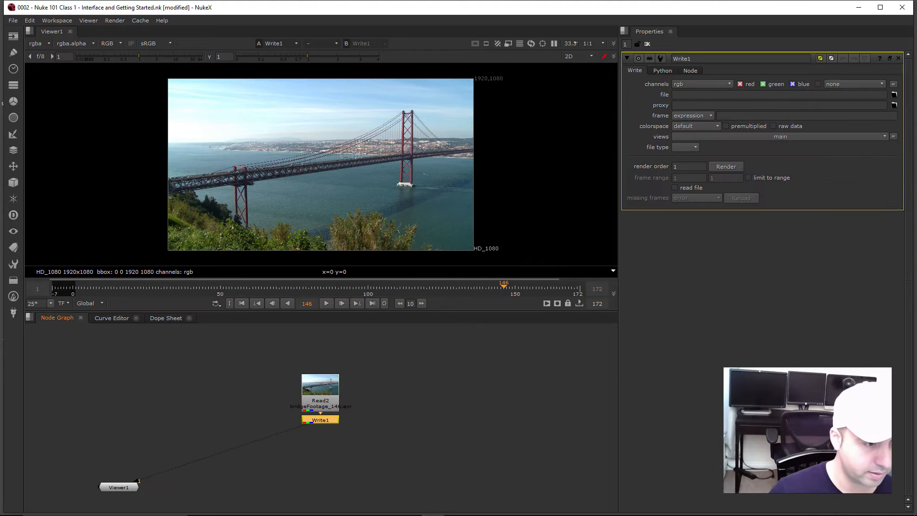
{"action": "left_click", "coordinate": [780, 94]}
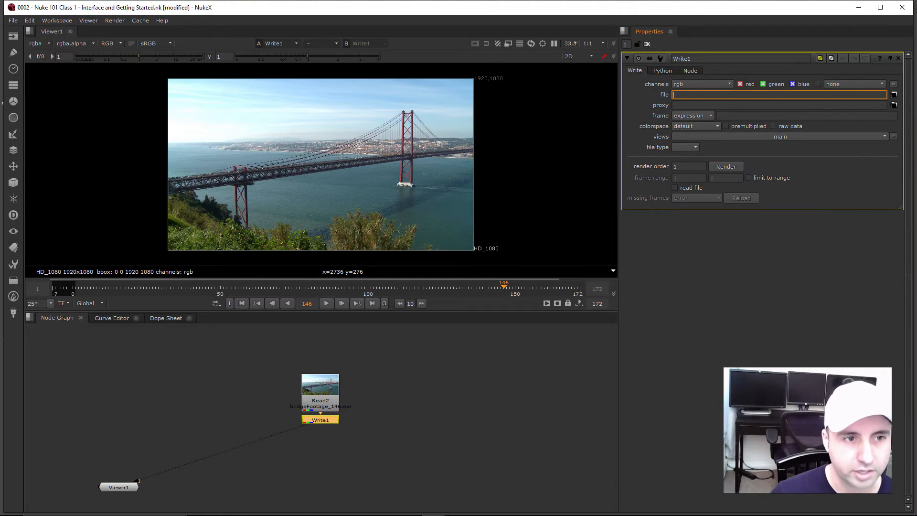
{"action": "type", "text": "0002 - Nuke 101 Class 1 - Interface and Getting Started"}
{"action": "key", "text": "ctrl+z"}
Step: Switch to the project folder in File Explorer, create a folder named mattePaintings, and open it
{"action": "mouse_move", "coordinate": [457, 513]}
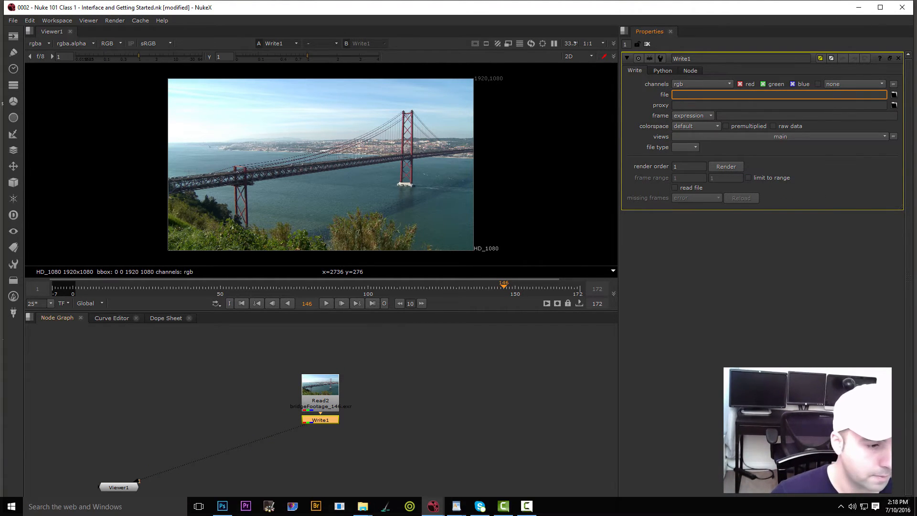
{"action": "mouse_move", "coordinate": [363, 506]}
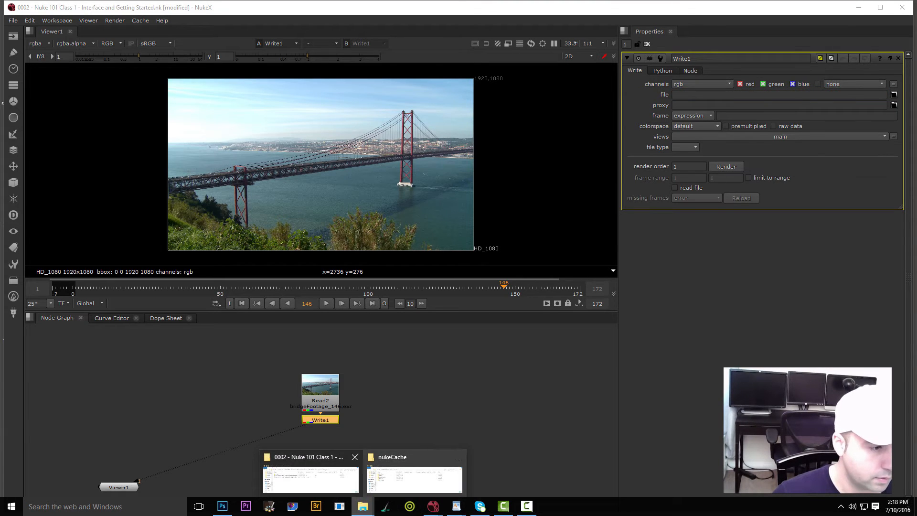
{"action": "left_click", "coordinate": [311, 475]}
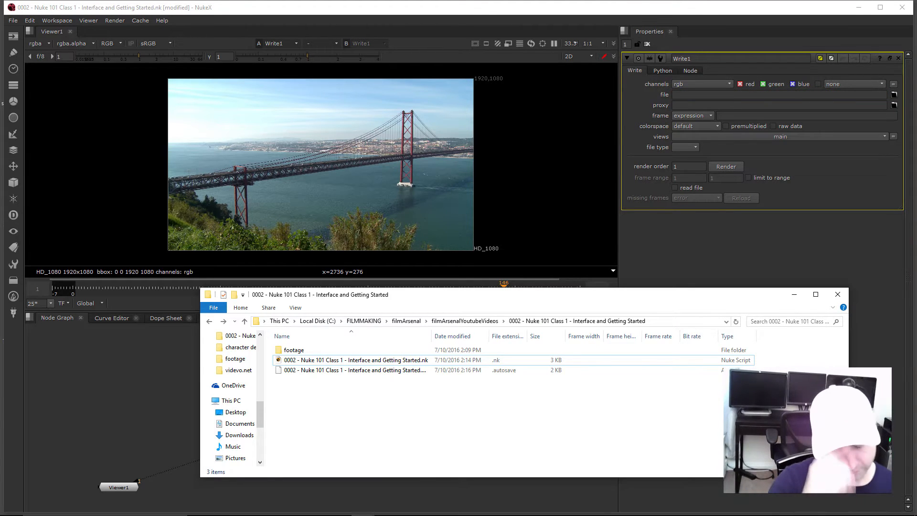
{"action": "key", "text": "ctrl+shift+n"}
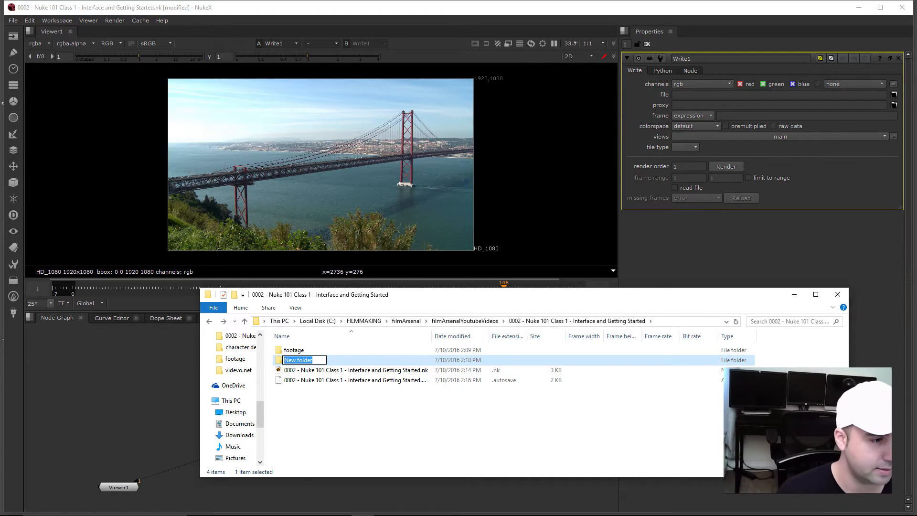
{"action": "type", "text": "mattePaintings"}
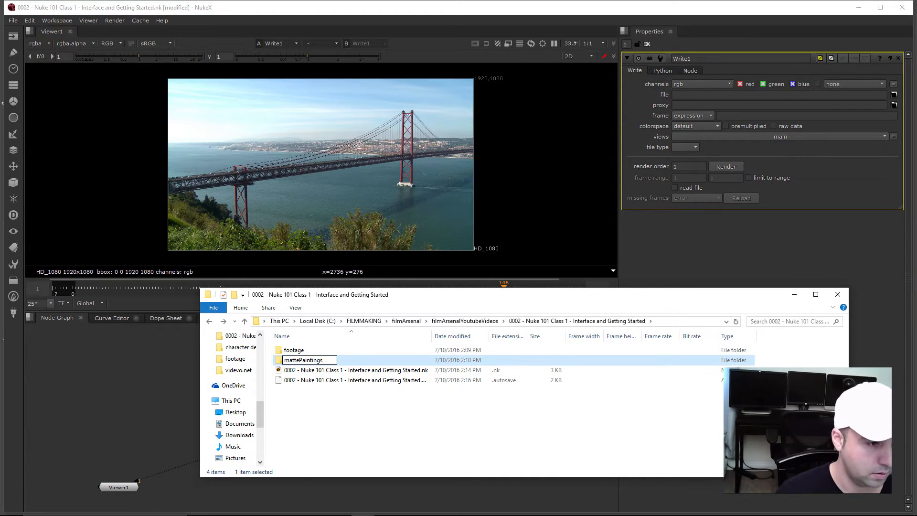
{"action": "key", "text": "Return"}
{"action": "key", "text": "Return"}
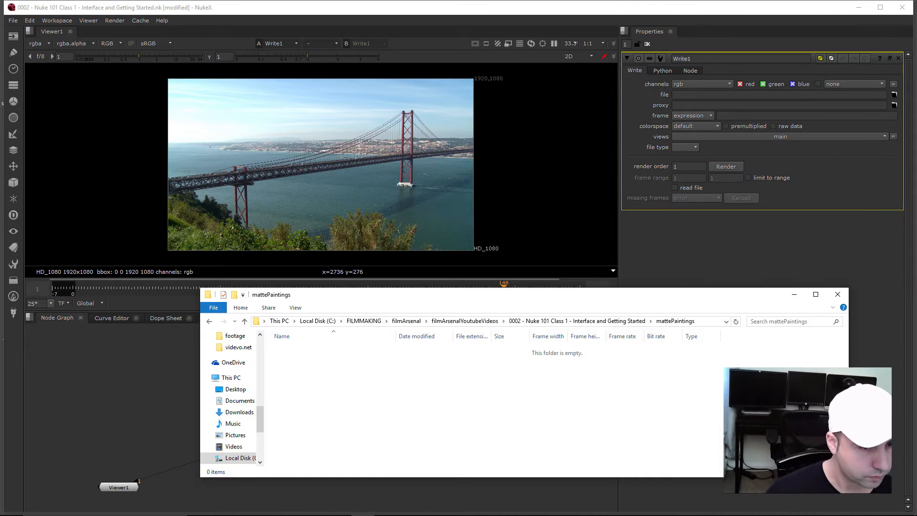
Step: Set the Write node's output file to cleanPlate.tiff in the mattePaintings folder, keeping Deflate compression
{"action": "left_click", "coordinate": [709, 322]}
{"action": "key", "text": "ctrl+c"}
{"action": "left_click", "coordinate": [778, 95]}
{"action": "key", "text": "ctrl+v"}
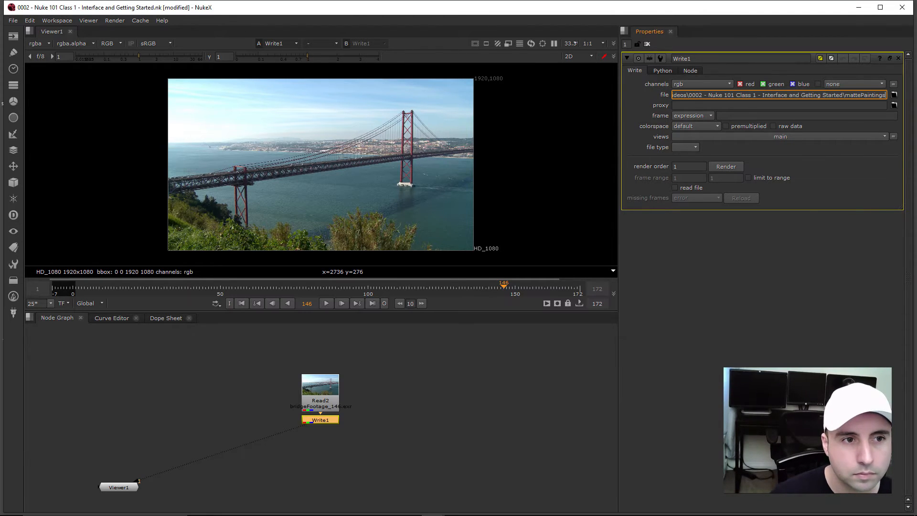
{"action": "type", "text": "\\"}
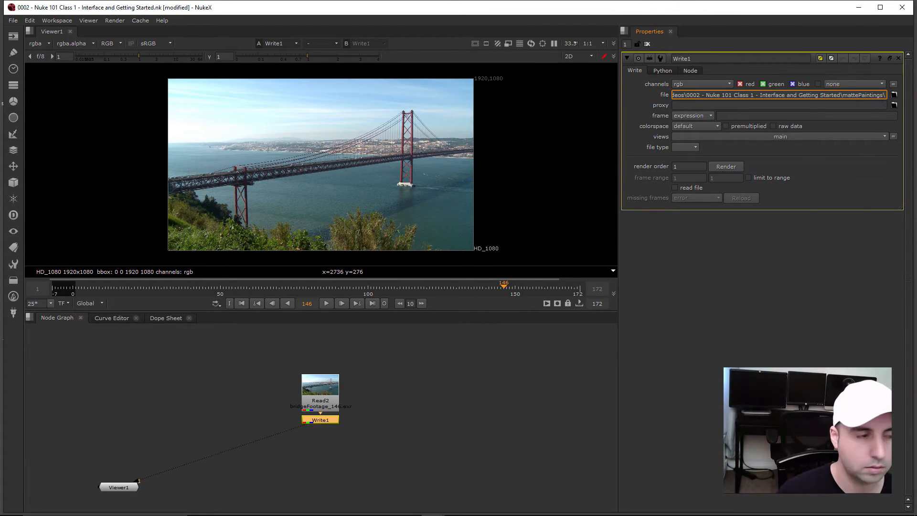
{"action": "type", "text": "cleanPlate"}
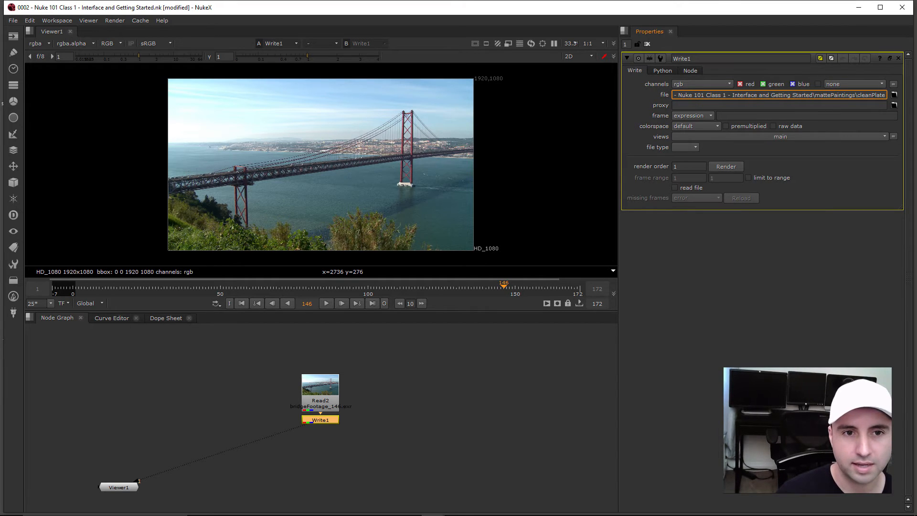
{"action": "type", "text": "."}
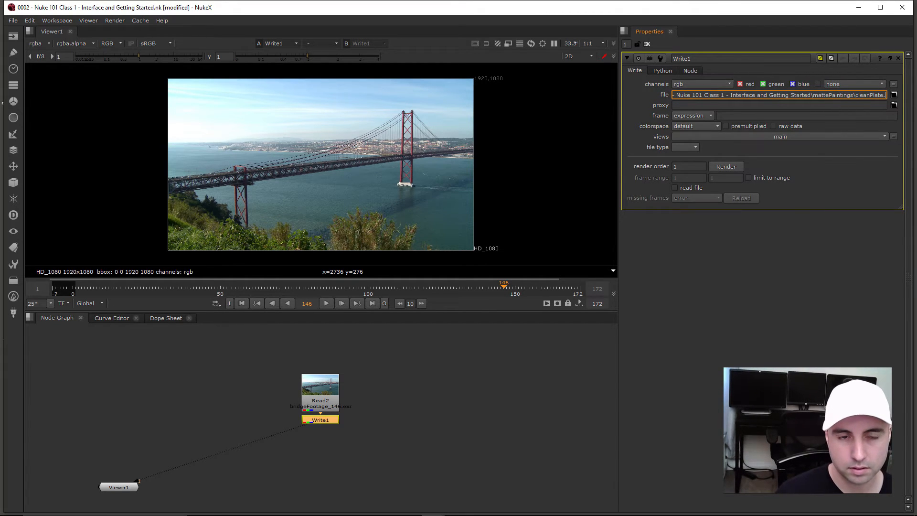
{"action": "type", "text": "tiff"}
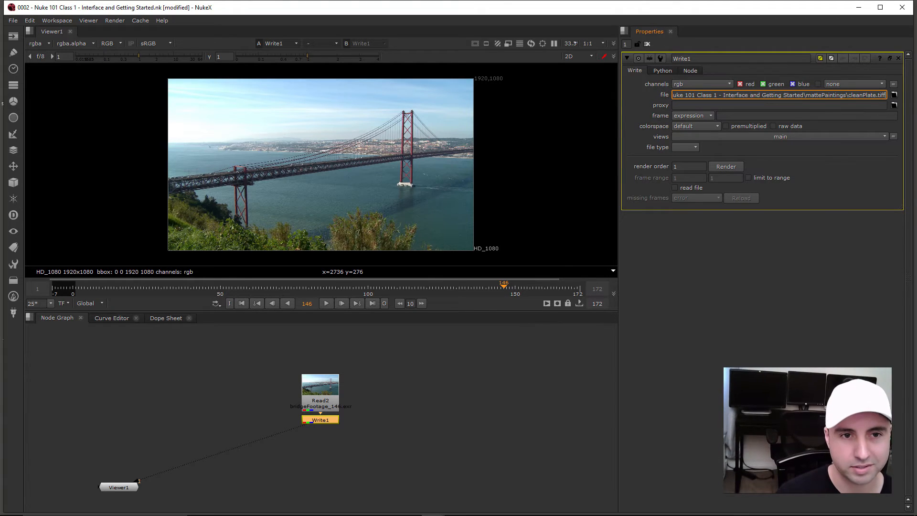
{"action": "key", "text": "Return"}
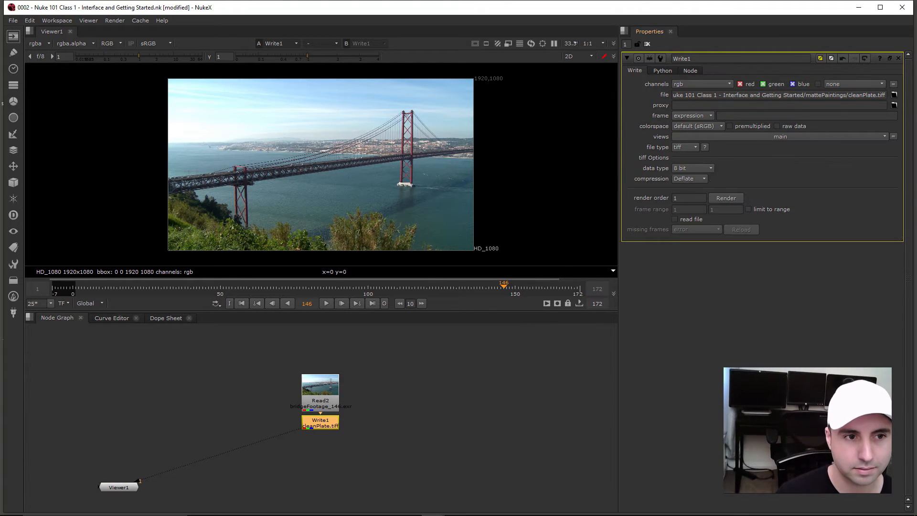
{"action": "left_click", "coordinate": [690, 178]}
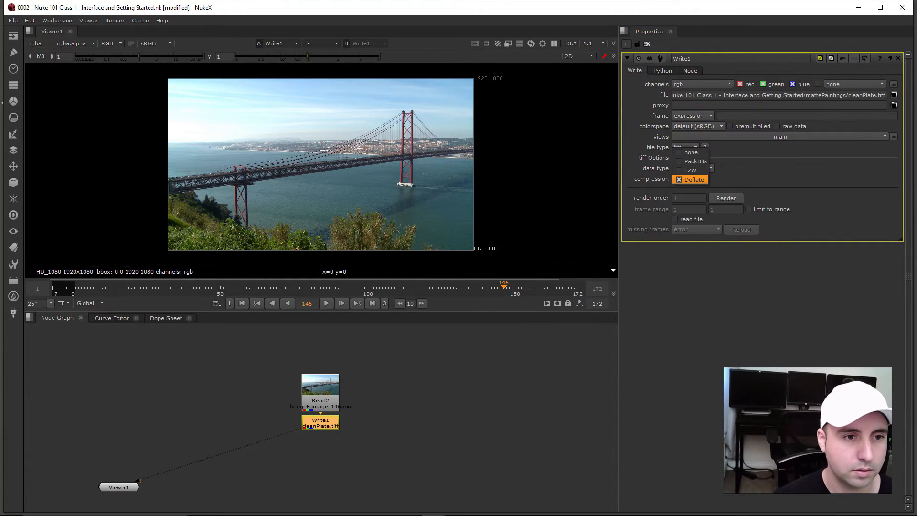
{"action": "left_click", "coordinate": [690, 179]}
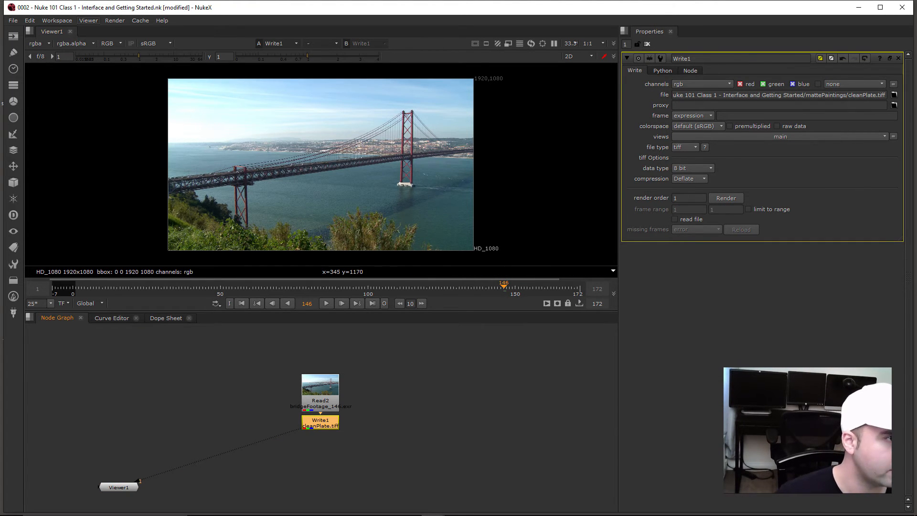
Step: Render the selected Write node for frame 146 only
{"action": "left_click", "coordinate": [115, 20]}
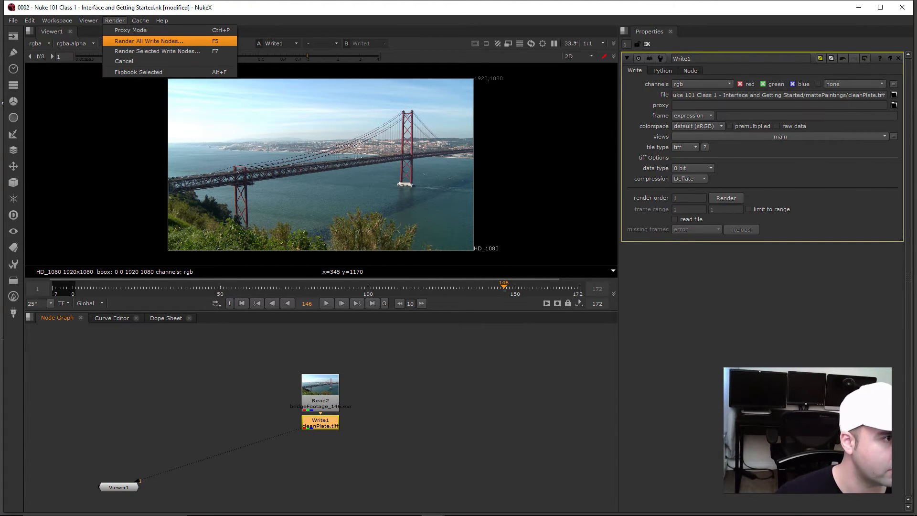
{"action": "left_click", "coordinate": [158, 51]}
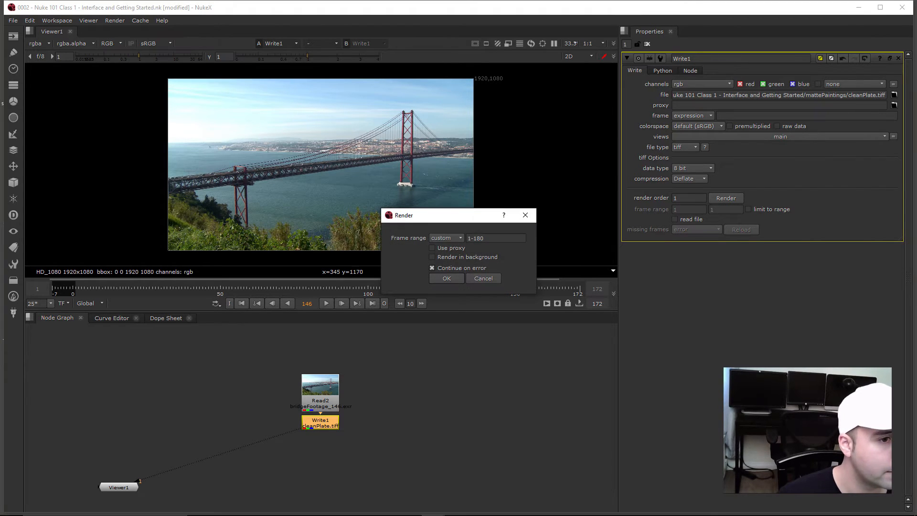
{"action": "left_click_drag", "start_coordinate": [484, 214], "coordinate": [494, 414]}
{"action": "type", "text": "1346"}
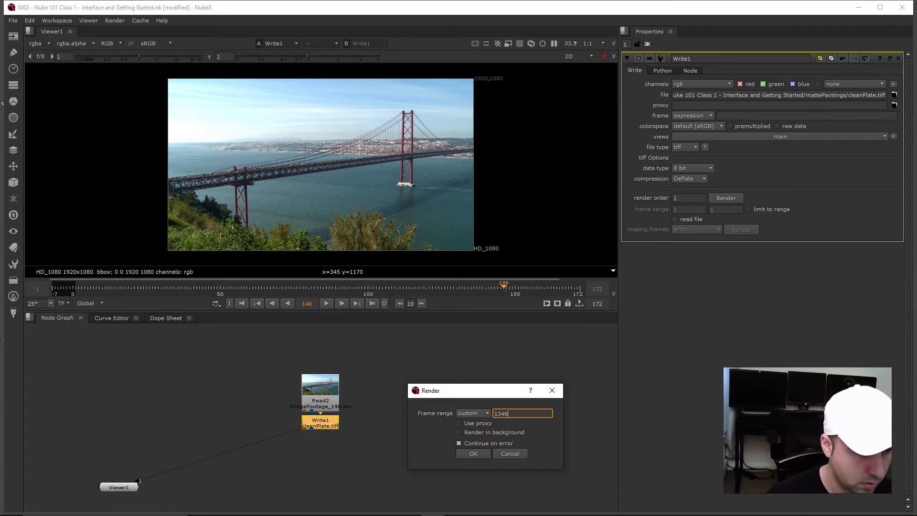
{"action": "key", "text": "ctrl+a"}
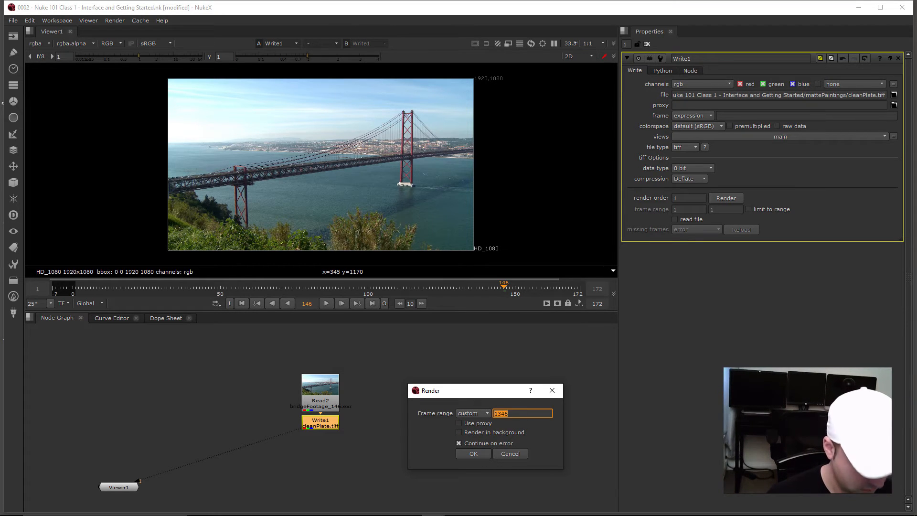
{"action": "type", "text": "146"}
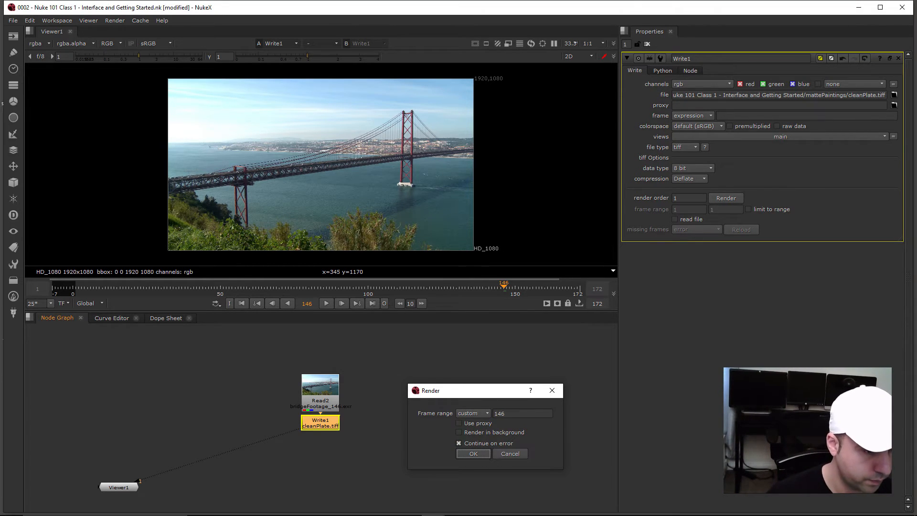
{"action": "key", "text": "Return"}
Step: Switch to the mattePaintings folder in File Explorer and check for the rendered cleanPlate.tiff
{"action": "mouse_move", "coordinate": [362, 505]}
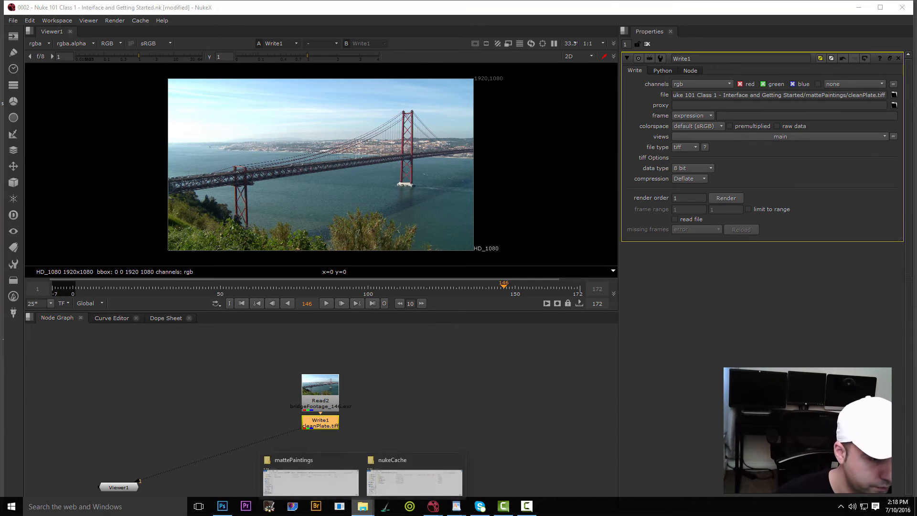
{"action": "left_click", "coordinate": [310, 475]}
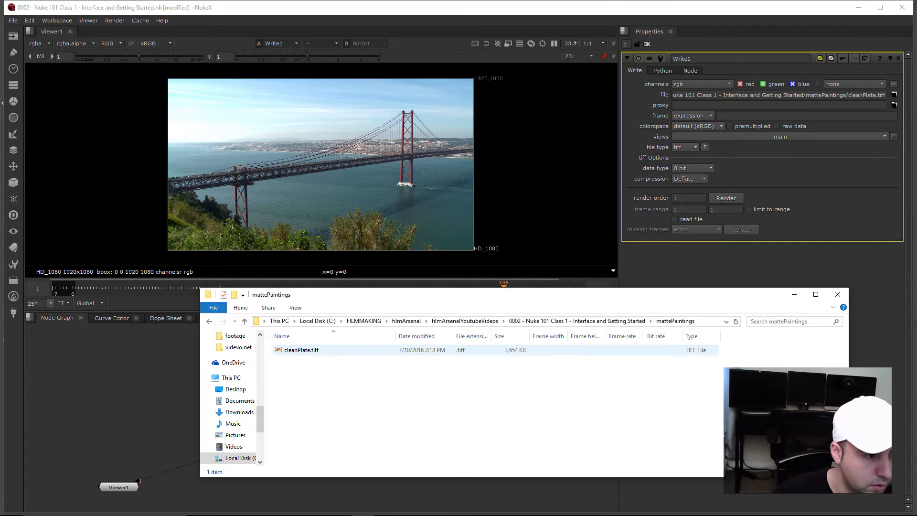
{"action": "left_click", "coordinate": [310, 350]}
{"action": "left_click", "coordinate": [710, 321]}
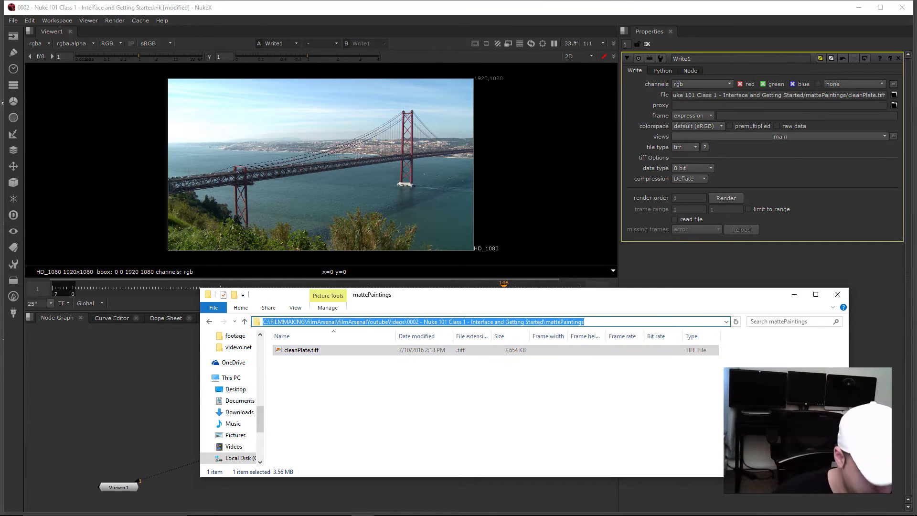
{"action": "left_click", "coordinate": [496, 415]}
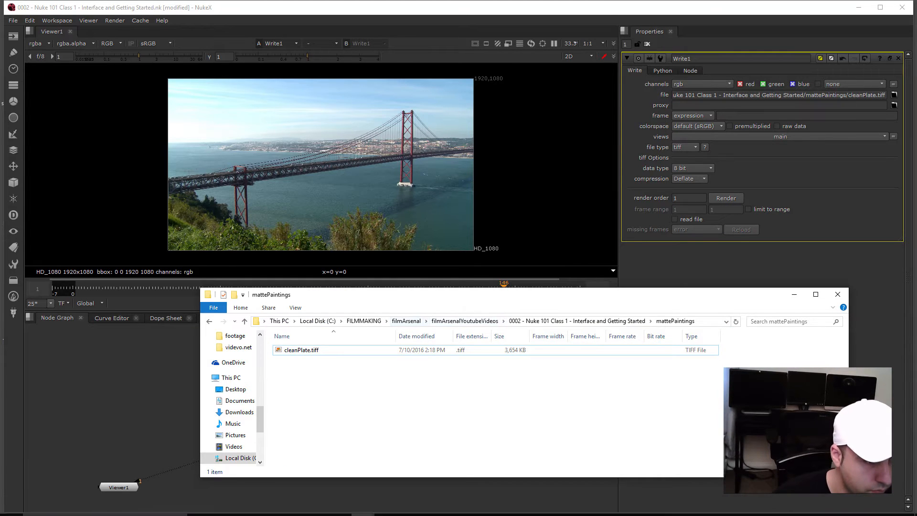
Step: Switch to Photoshop and open cleanPlate.tiff from the mattePaintings folder
{"action": "left_click", "coordinate": [222, 506]}
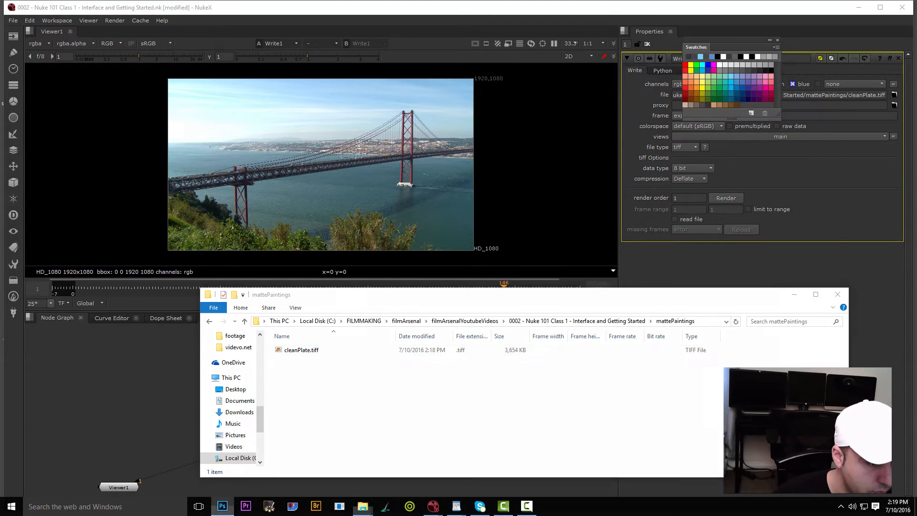
{"action": "left_click", "coordinate": [27, 6]}
{"action": "left_click", "coordinate": [37, 25]}
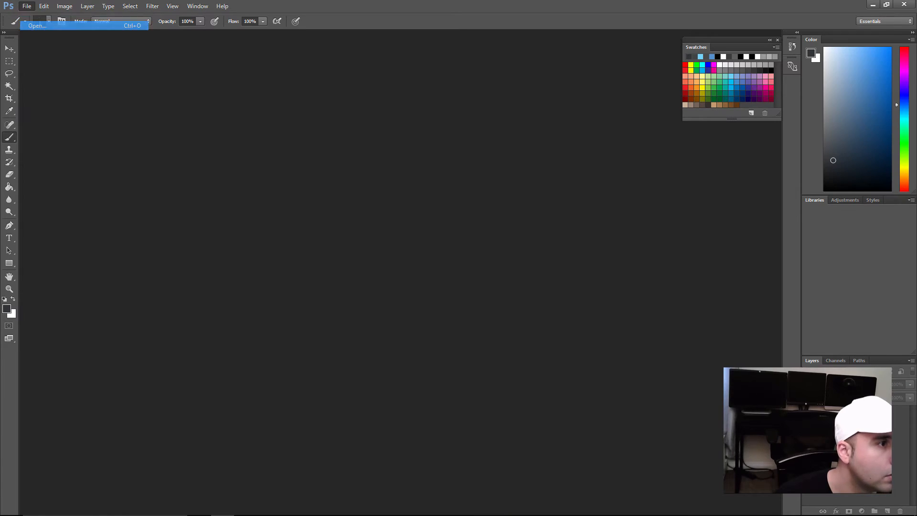
{"action": "double_click", "coordinate": [335, 121]}
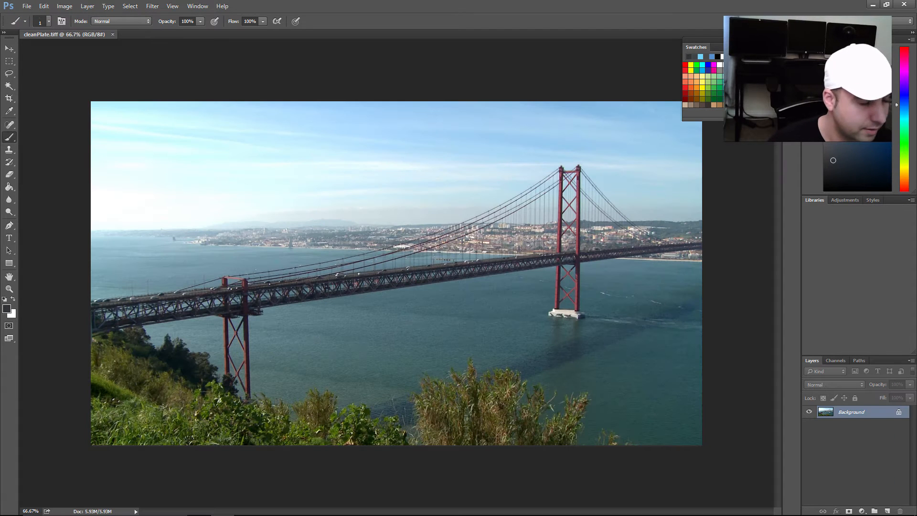
Step: Float the cleanPlate.tiff document, show it in full-screen mode with the menu bar, and enlarge the near end of the bridge
{"action": "left_click_drag", "start_coordinate": [64, 34], "coordinate": [71, 1]}
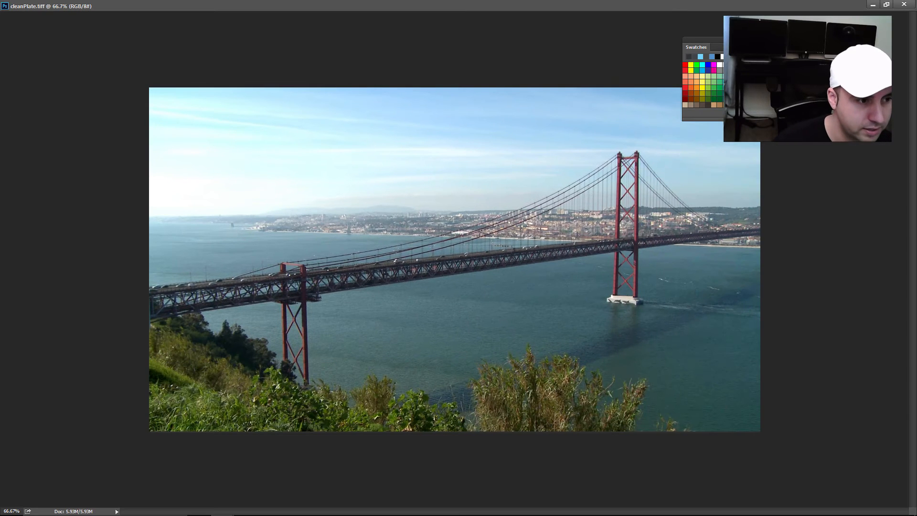
{"action": "key", "text": "f"}
{"action": "scroll", "coordinate": [458, 268], "scroll_direction": "down", "scroll_amount": 1}
{"action": "scroll", "coordinate": [458, 268], "scroll_direction": "up", "scroll_amount": 3}
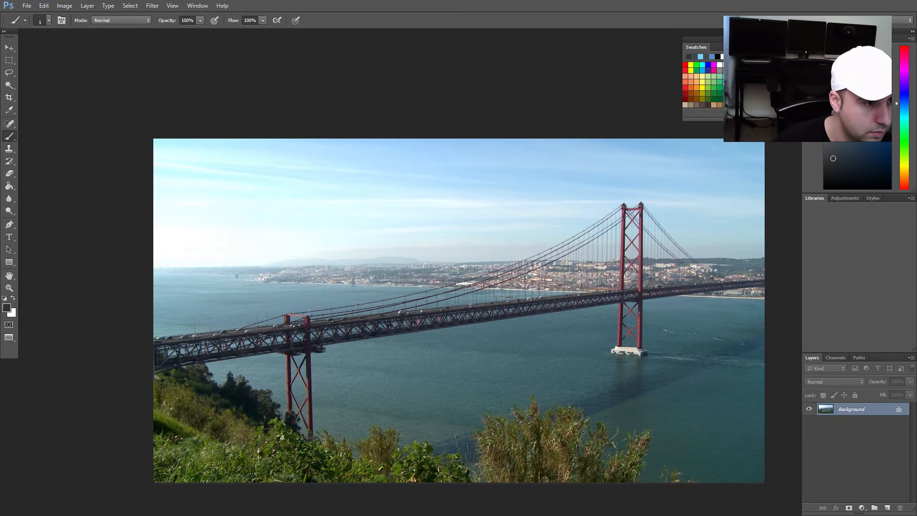
{"action": "scroll", "coordinate": [459, 268], "scroll_direction": "down", "scroll_amount": 2}
{"action": "key", "text": "ctrl+plus"}
{"action": "key", "text": "ctrl+plus"}
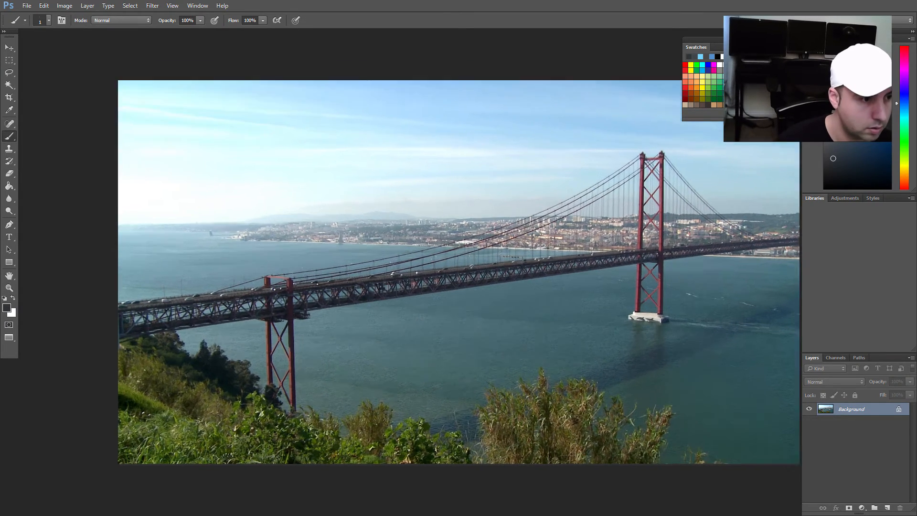
{"action": "left_click_drag", "start_coordinate": [43, 296], "coordinate": [620, 266]}
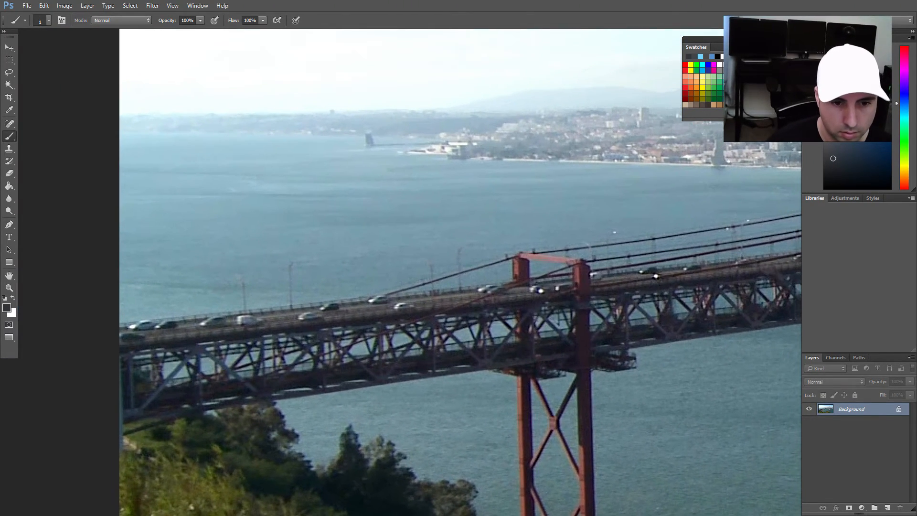
Step: Convert the locked Background into a regular layer named Layer 0 and duplicate it
{"action": "double_click", "coordinate": [851, 409]}
{"action": "key", "text": "Return"}
{"action": "left_click_drag", "start_coordinate": [846, 409], "coordinate": [887, 507]}
{"action": "left_click_drag", "start_coordinate": [389, 272], "coordinate": [381, 289], "text": "alt"}
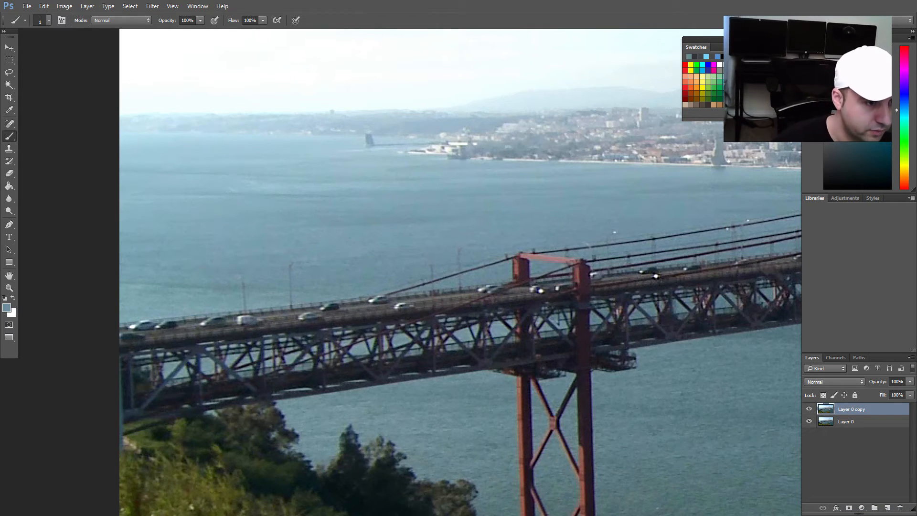
Step: Activate the Clone Stamp tool with a soft brush of 37 px and 13% hardness
{"action": "key", "text": "s"}
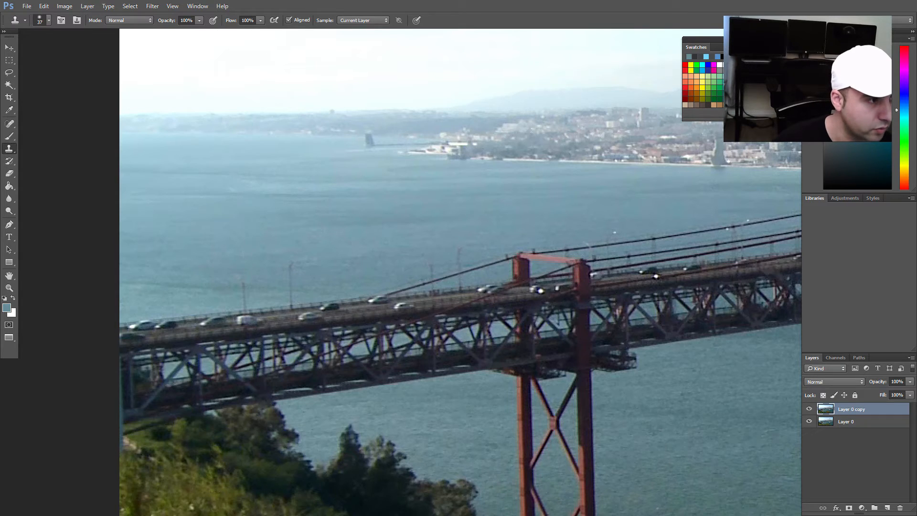
{"action": "right_click", "coordinate": [9, 149]}
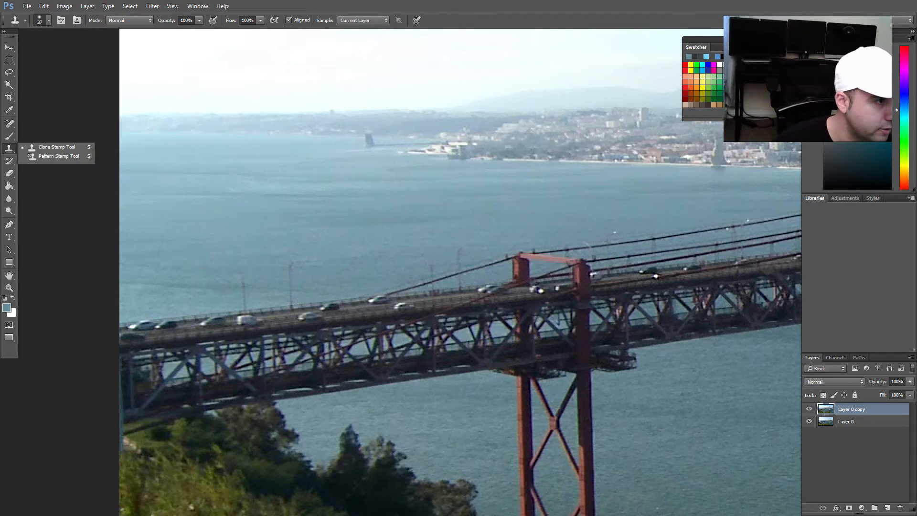
{"action": "right_click", "coordinate": [310, 248]}
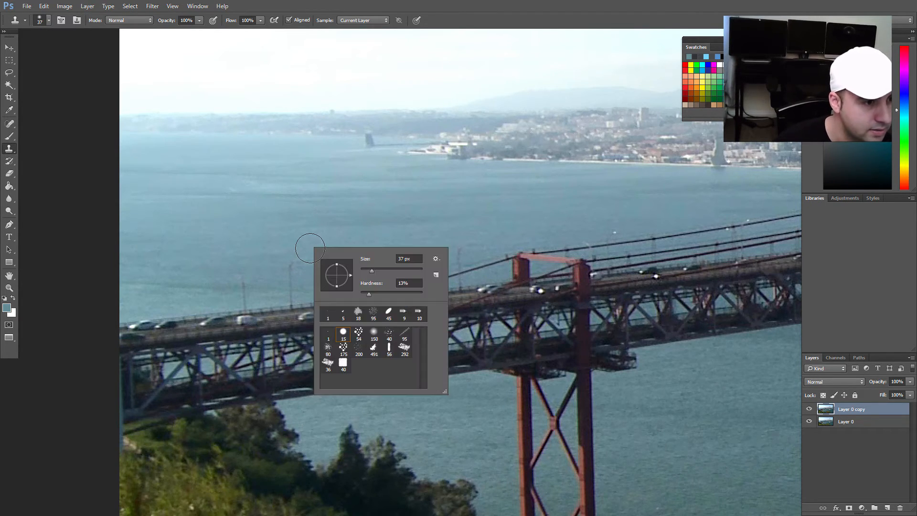
{"action": "left_click", "coordinate": [311, 215]}
{"action": "left_click", "coordinate": [468, 193]}
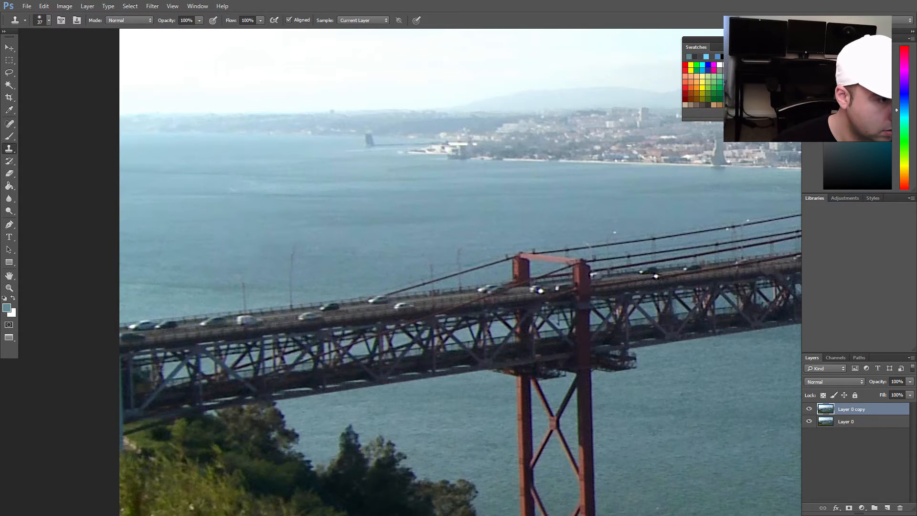
Step: Try cloning sampled areas onto the open water above the bridge and undo the test marks
{"action": "right_click", "coordinate": [261, 265]}
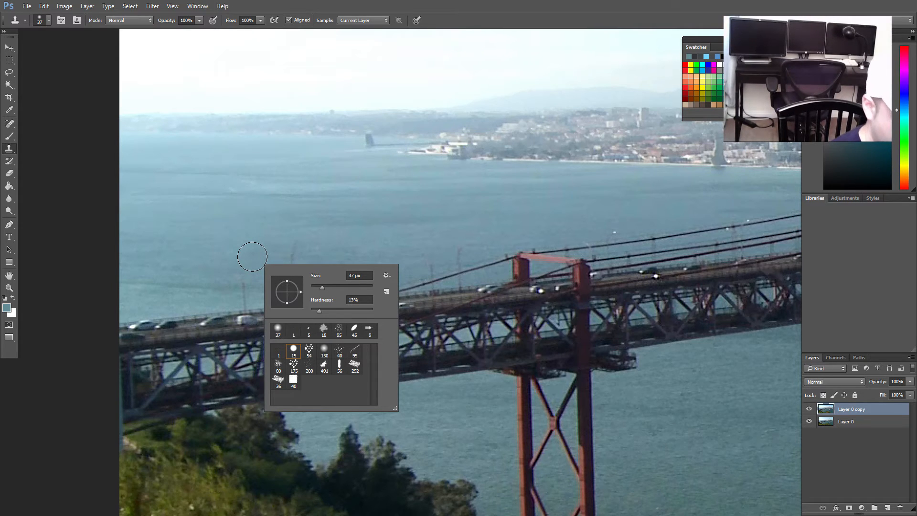
{"action": "left_click", "coordinate": [278, 220]}
{"action": "key", "text": "ctrl+z"}
{"action": "key", "text": "ctrl+z"}
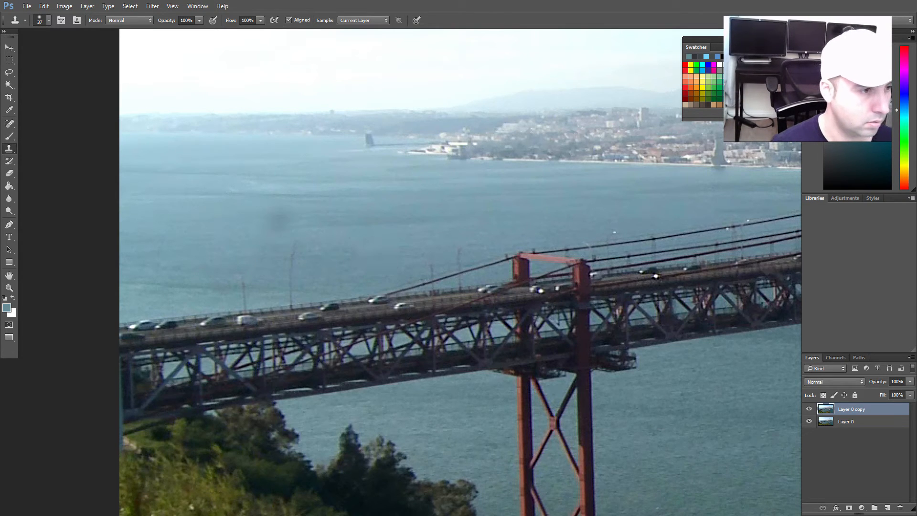
{"action": "key", "text": "ctrl+z"}
{"action": "left_click", "coordinate": [358, 265]}
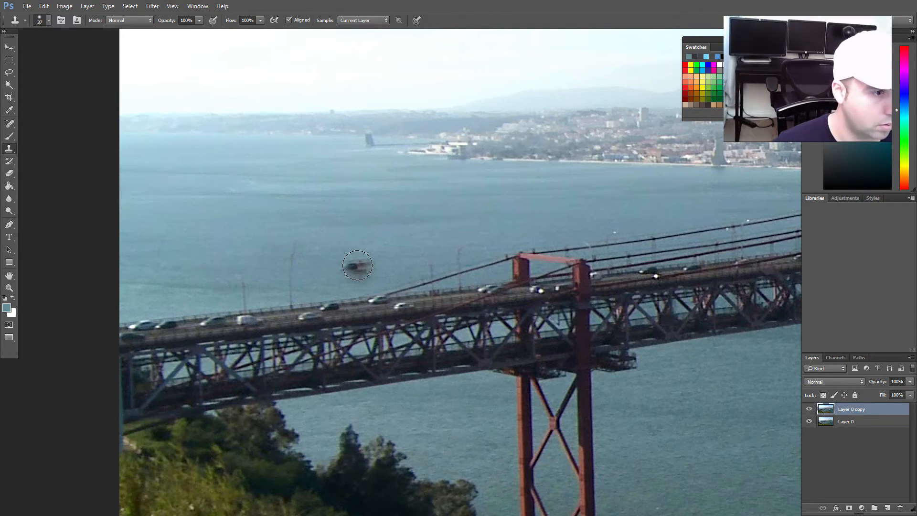
{"action": "key", "text": "ctrl+z"}
Step: Reduce the Clone Stamp brush to 21 px and clone road over the dark car and the neighbouring light car mid-deck
{"action": "mouse_move", "coordinate": [354, 262]}
{"action": "right_mouse_down", "text": "alt"}
{"action": "mouse_move", "coordinate": [336, 262]}
{"action": "mouse_move", "coordinate": [363, 271]}
{"action": "mouse_move", "coordinate": [346, 266]}
{"action": "right_mouse_up", "text": "alt"}
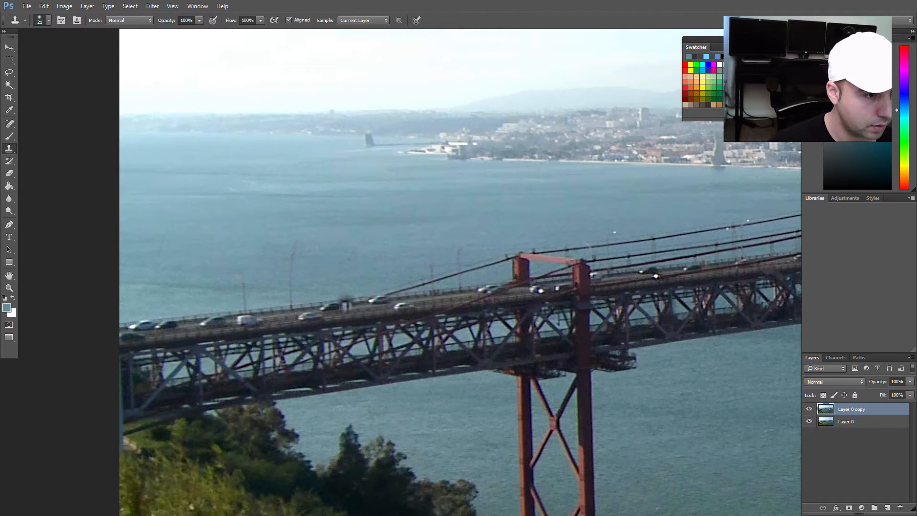
{"action": "left_click", "coordinate": [334, 306]}
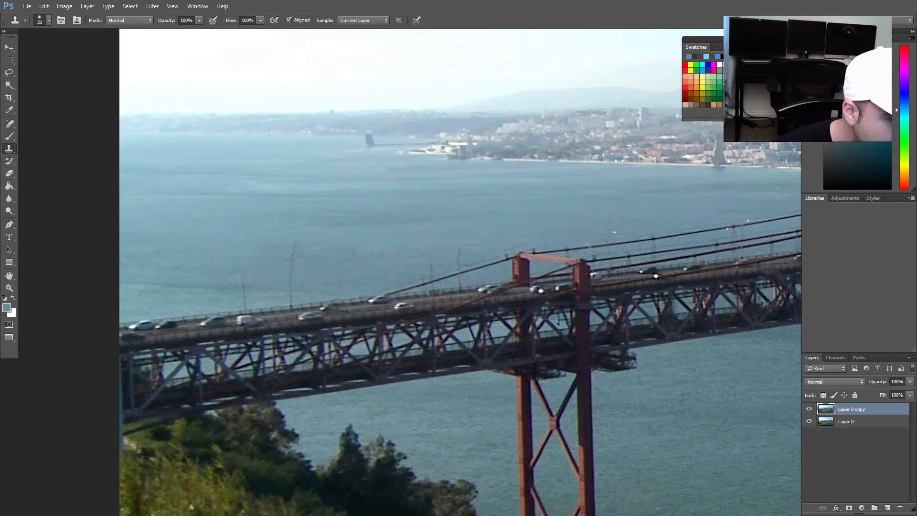
{"action": "left_click_drag", "start_coordinate": [328, 307], "coordinate": [321, 308]}
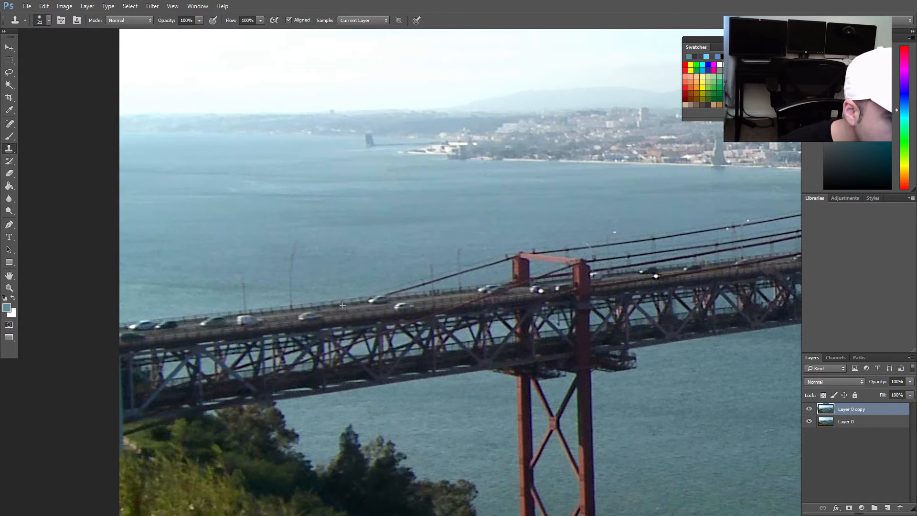
{"action": "left_click", "coordinate": [311, 314]}
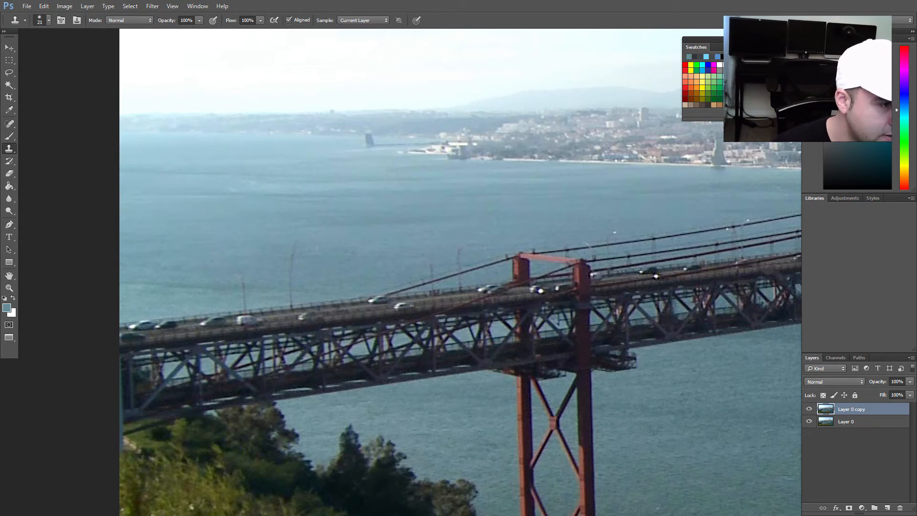
{"action": "left_click", "coordinate": [304, 317]}
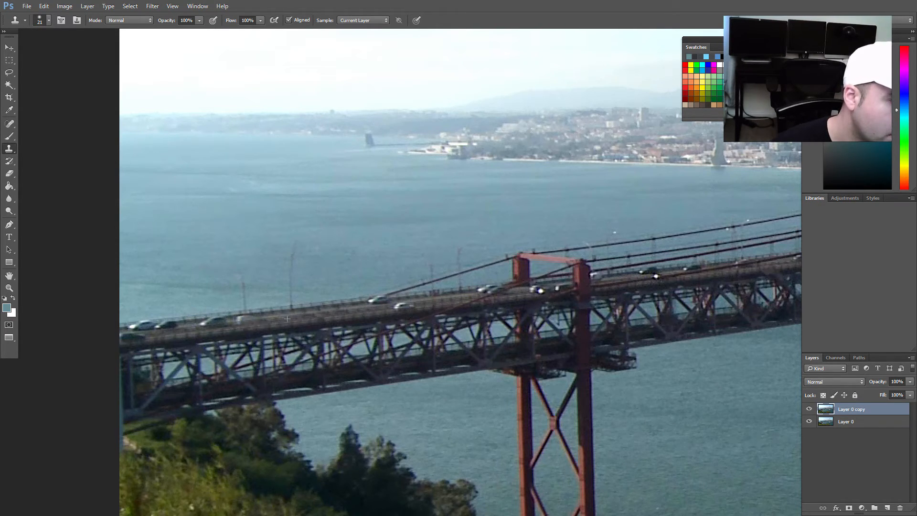
Step: Clone clean road surface over the remaining cars from the lamp posts to the image's left edge
{"action": "left_click", "coordinate": [241, 319]}
{"action": "left_click", "coordinate": [242, 317]}
{"action": "left_click", "coordinate": [218, 322]}
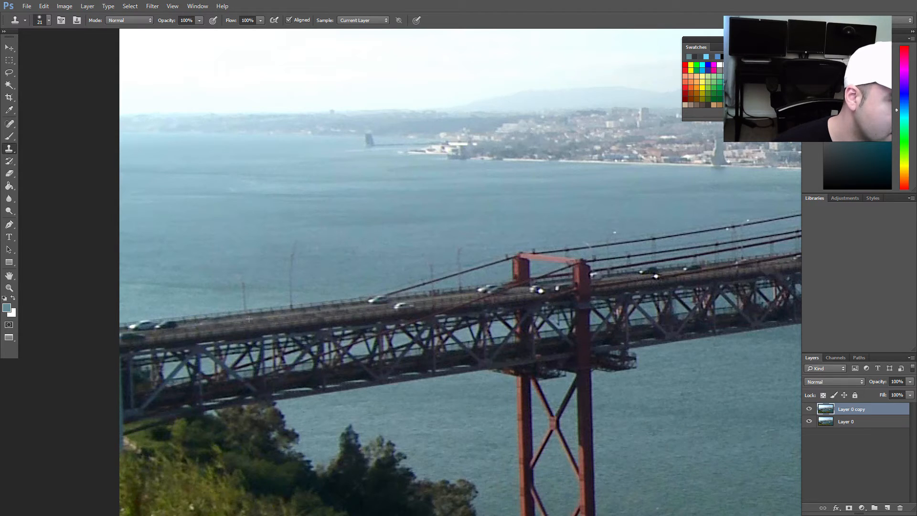
{"action": "left_click", "coordinate": [170, 326]}
{"action": "left_click", "coordinate": [158, 325]}
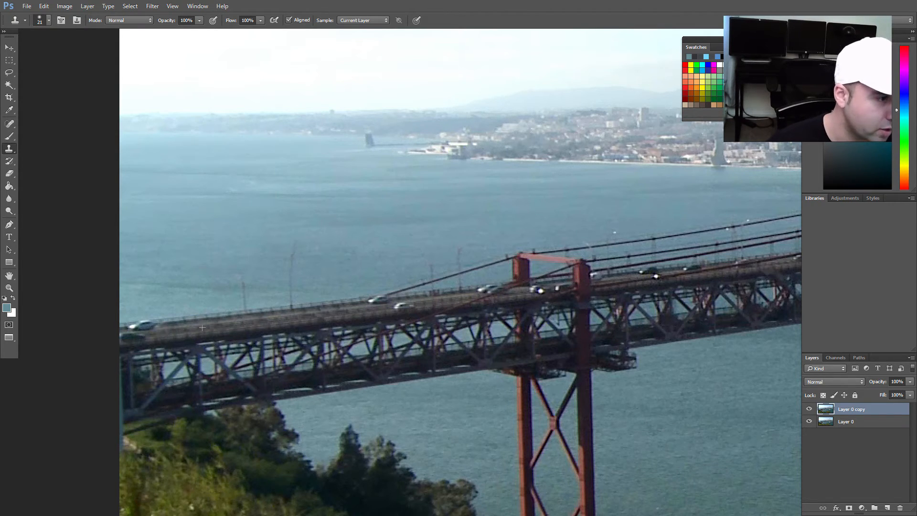
{"action": "mouse_move", "coordinate": [148, 327]}
{"action": "left_mouse_down"}
{"action": "mouse_move", "coordinate": [131, 335]}
{"action": "mouse_move", "coordinate": [131, 325]}
{"action": "left_mouse_up"}
{"action": "left_click", "coordinate": [126, 334]}
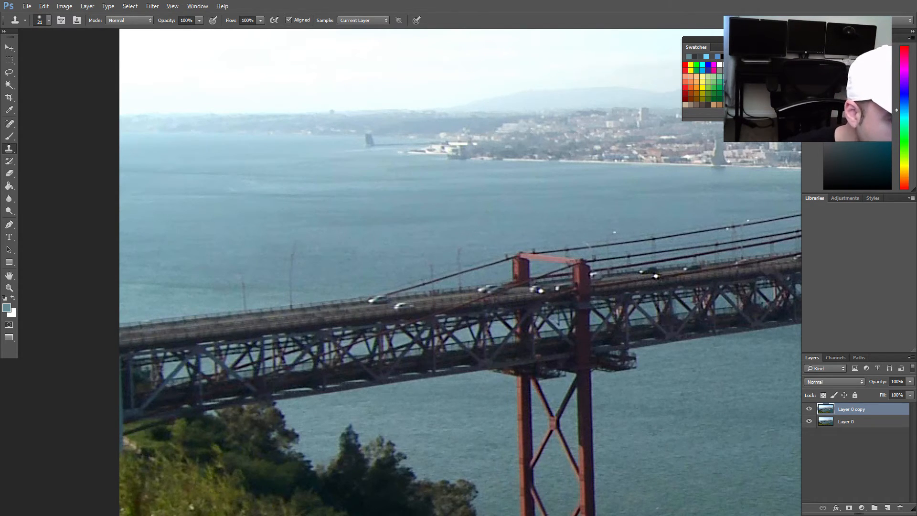
Step: Clone out the two white cars where the suspension cable meets the deck, before the nearer red tower
{"action": "left_click", "coordinate": [377, 300]}
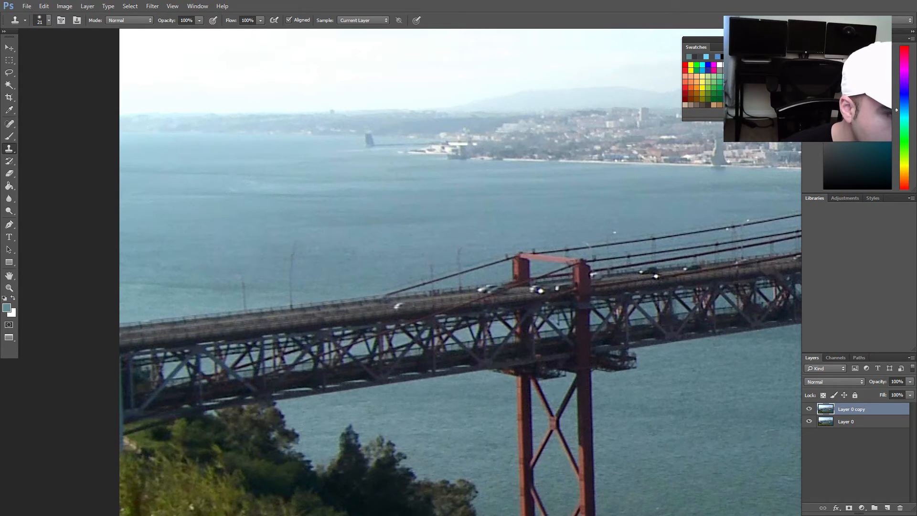
{"action": "left_click", "coordinate": [404, 306]}
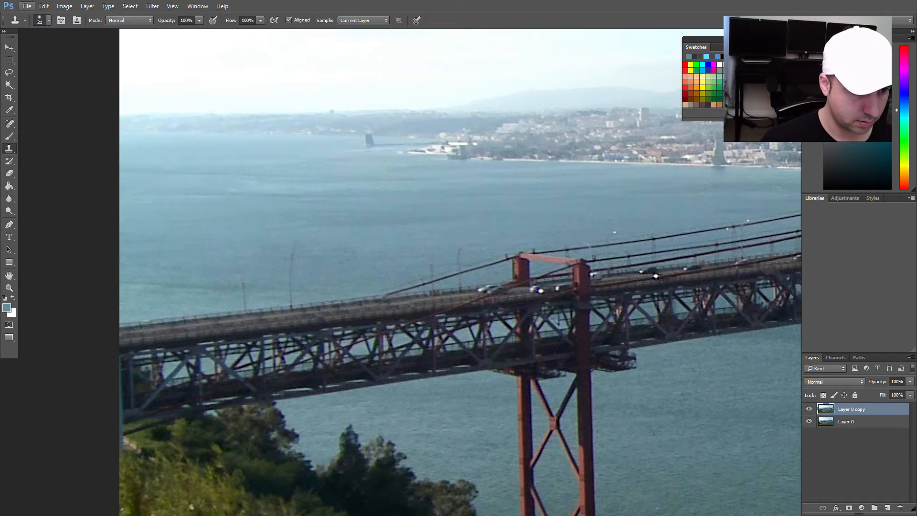
{"action": "left_click_drag", "start_coordinate": [620, 272], "coordinate": [323, 305]}
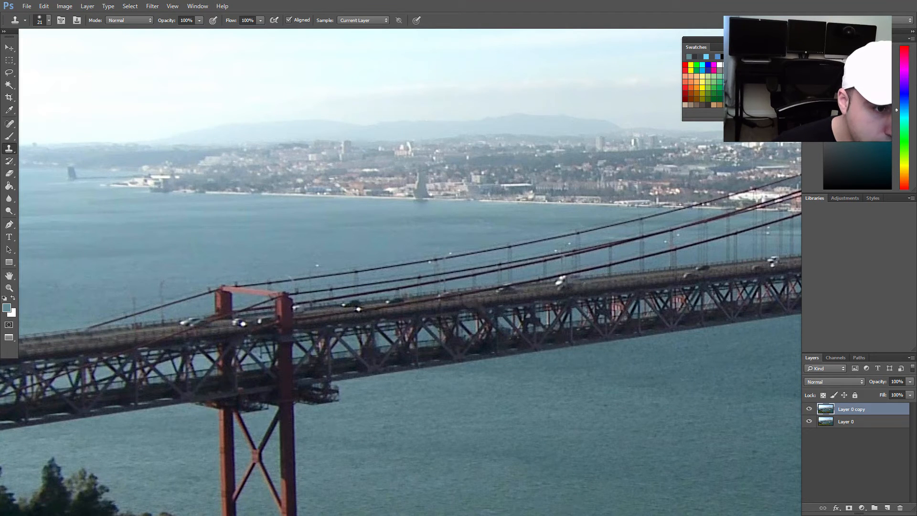
Step: Clone road over the white car mid-deck, and with a 9 px brush over the dark cars toward the nearer red tower
{"action": "left_click_drag", "start_coordinate": [565, 283], "coordinate": [554, 278]}
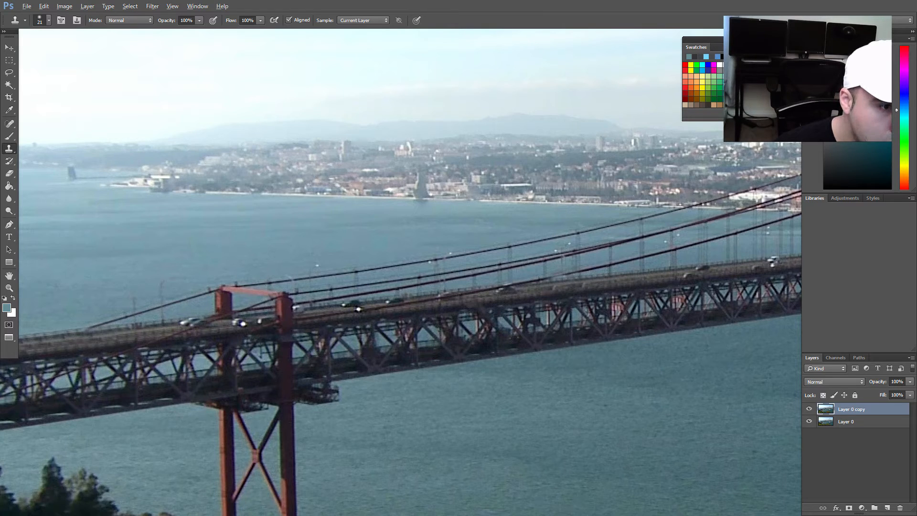
{"action": "right_click_drag", "start_coordinate": [512, 291], "coordinate": [509, 292], "text": "alt"}
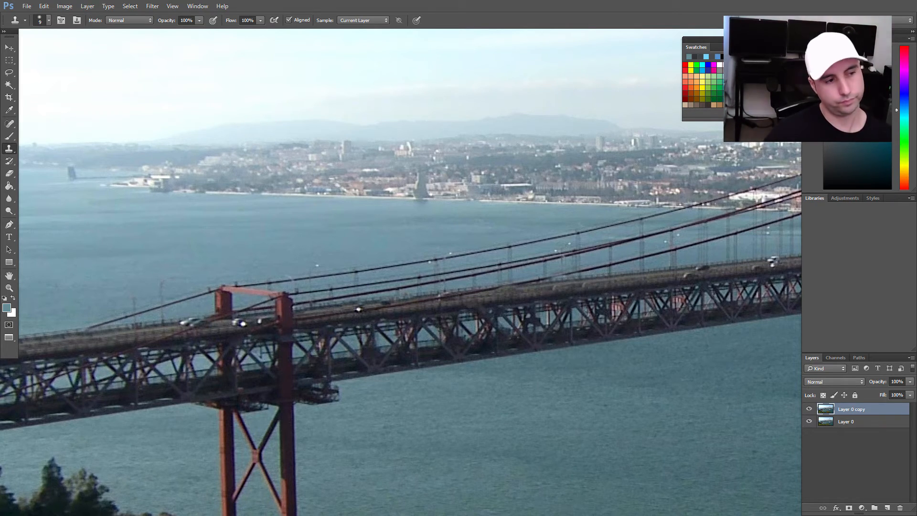
{"action": "key", "text": "ctrl+minus"}
{"action": "key", "text": "ctrl+minus"}
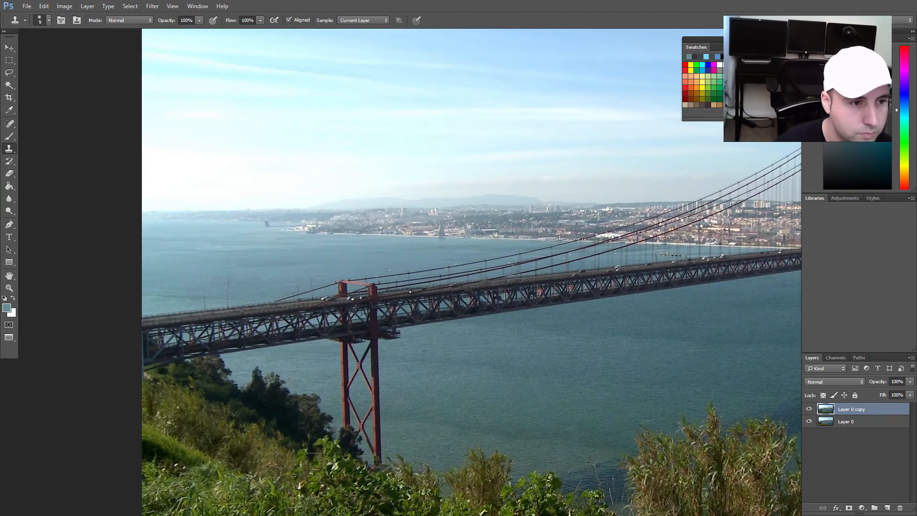
Step: Set the Clone Stamp brush to 19 px and clone out the white cars beside, between and just beyond the nearer tower's legs
{"action": "right_click", "coordinate": [597, 276]}
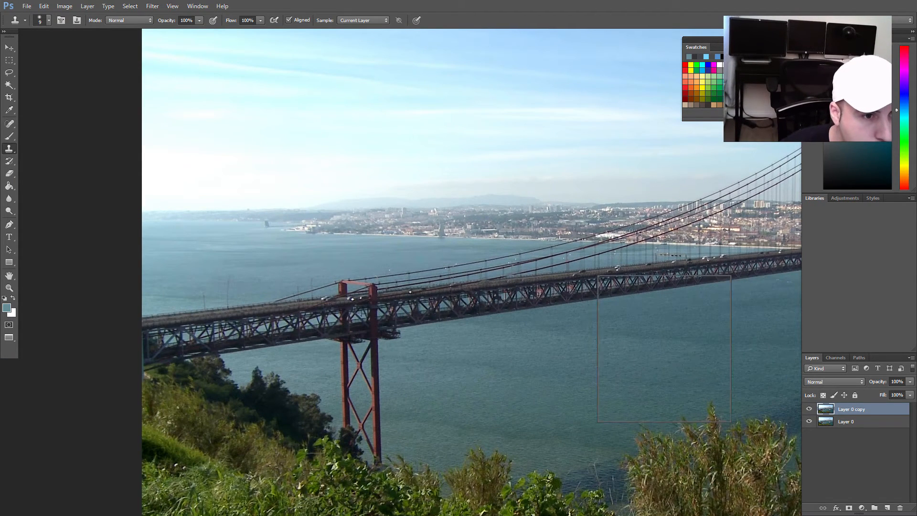
{"action": "left_click_drag", "start_coordinate": [647, 298], "coordinate": [651, 298]}
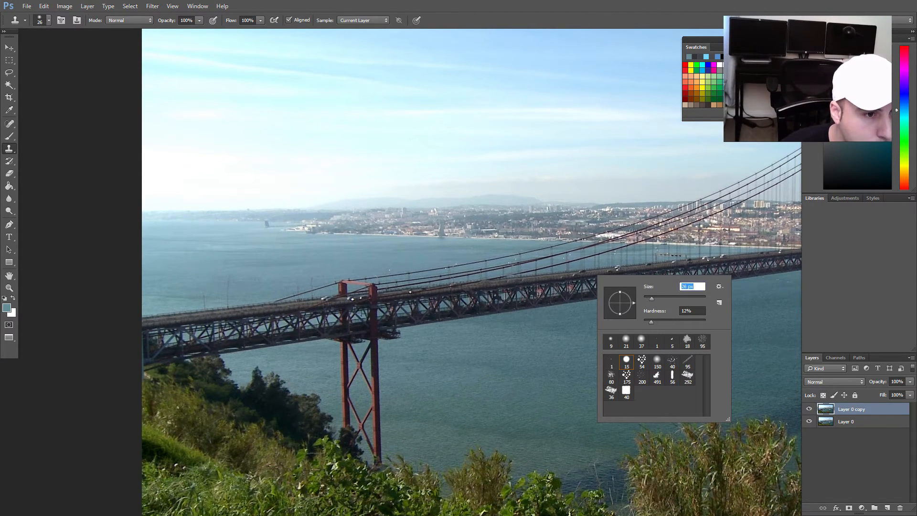
{"action": "key", "text": "Return"}
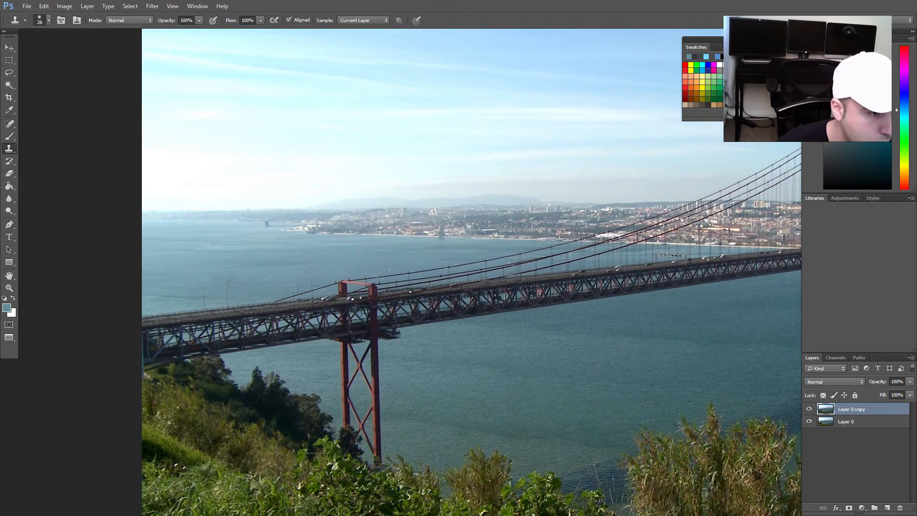
{"action": "key", "text": "ctrl+space"}
{"action": "left_click", "coordinate": [327, 297]}
{"action": "left_click", "coordinate": [327, 298]}
{"action": "left_click", "coordinate": [327, 298]}
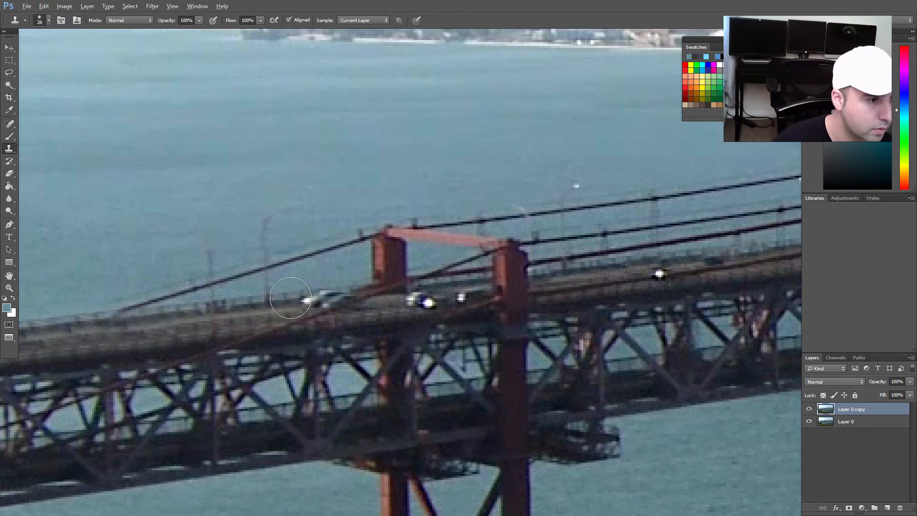
{"action": "right_click_drag", "start_coordinate": [288, 296], "coordinate": [298, 299], "text": "alt"}
{"action": "left_click_drag", "start_coordinate": [303, 299], "coordinate": [338, 300]}
{"action": "mouse_move", "coordinate": [434, 306]}
{"action": "left_mouse_down"}
{"action": "mouse_move", "coordinate": [423, 303]}
{"action": "mouse_move", "coordinate": [478, 291]}
{"action": "mouse_move", "coordinate": [450, 299]}
{"action": "left_mouse_up"}
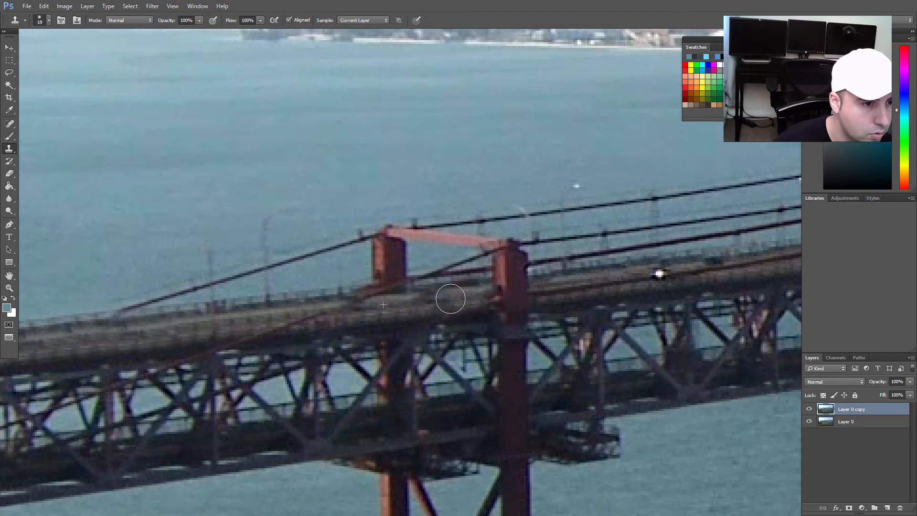
{"action": "left_click_drag", "start_coordinate": [659, 274], "coordinate": [483, 311]}
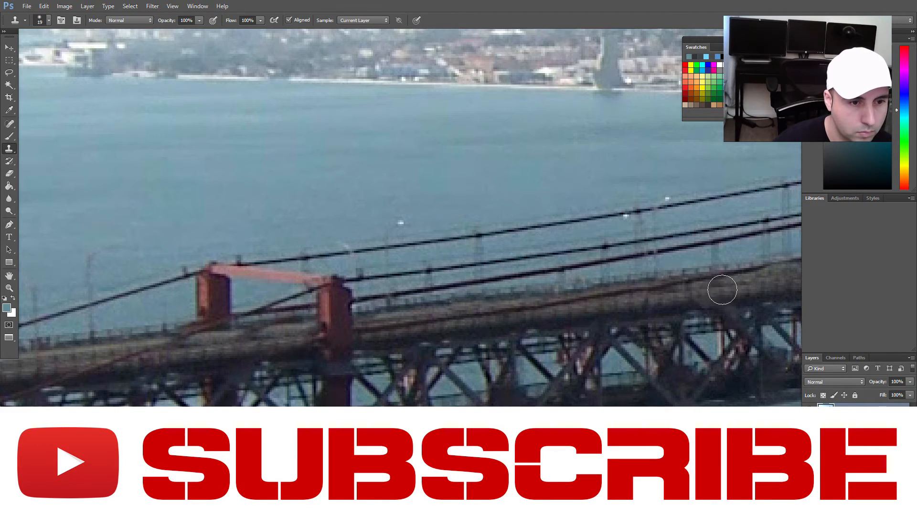
Step: Clone clean road over the dark cars and the white vehicle along the mid-span before the sign gantry
{"action": "mouse_move", "coordinate": [738, 291]}
{"action": "left_mouse_down"}
{"action": "mouse_move", "coordinate": [349, 306]}
{"action": "mouse_move", "coordinate": [177, 326]}
{"action": "mouse_move", "coordinate": [15, 361]}
{"action": "mouse_move", "coordinate": [132, 356]}
{"action": "left_mouse_up"}
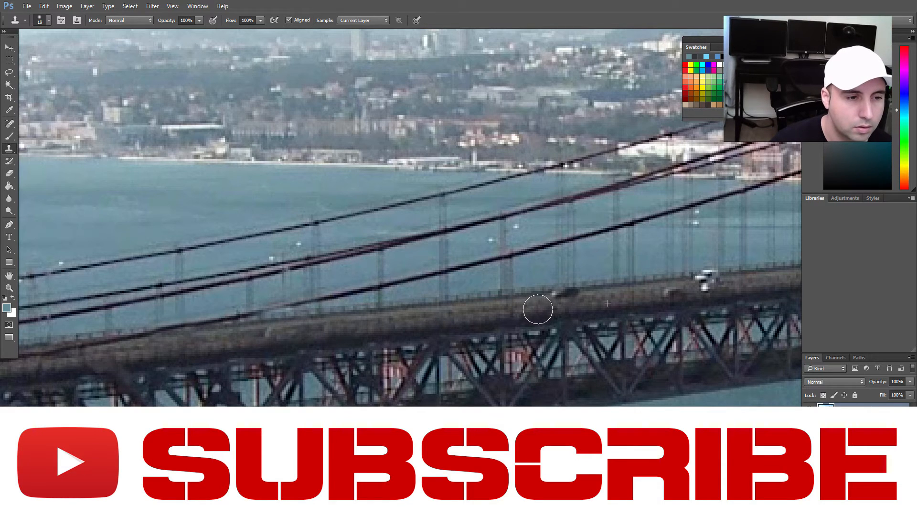
{"action": "left_click", "coordinate": [567, 293]}
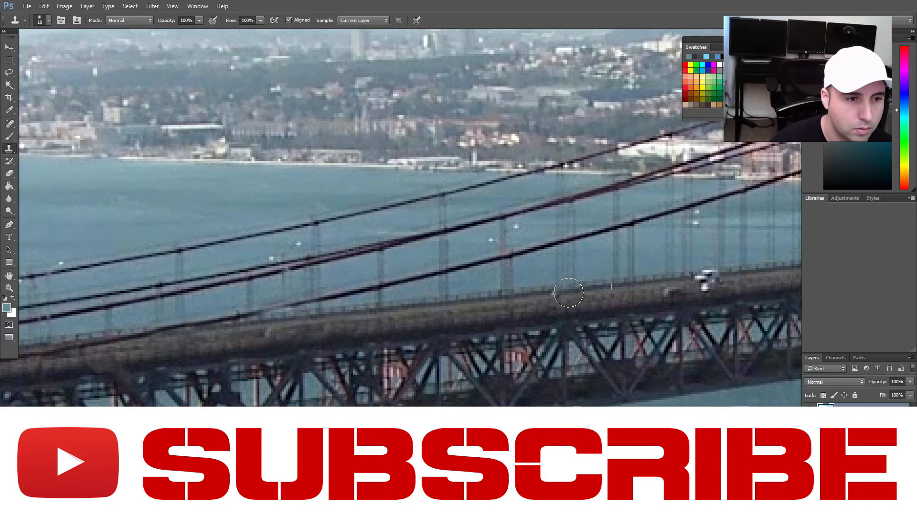
{"action": "left_click", "coordinate": [560, 295]}
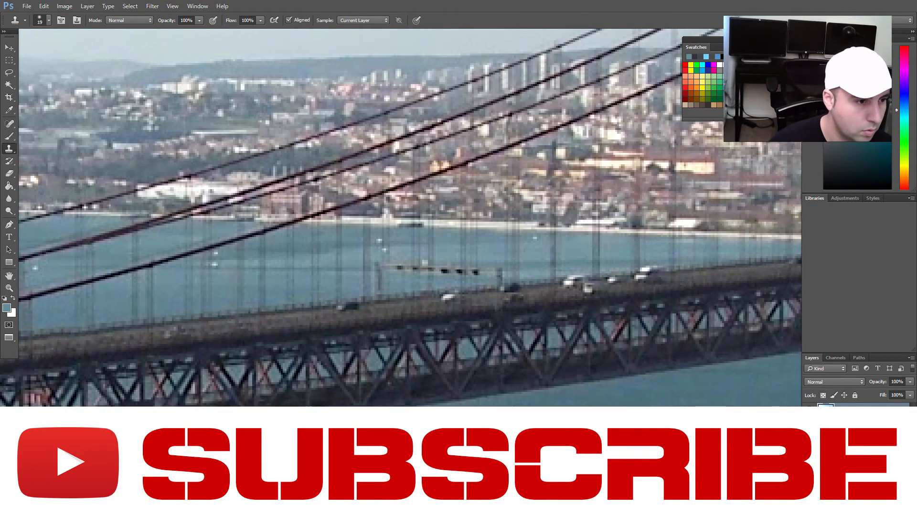
{"action": "left_click", "coordinate": [348, 306]}
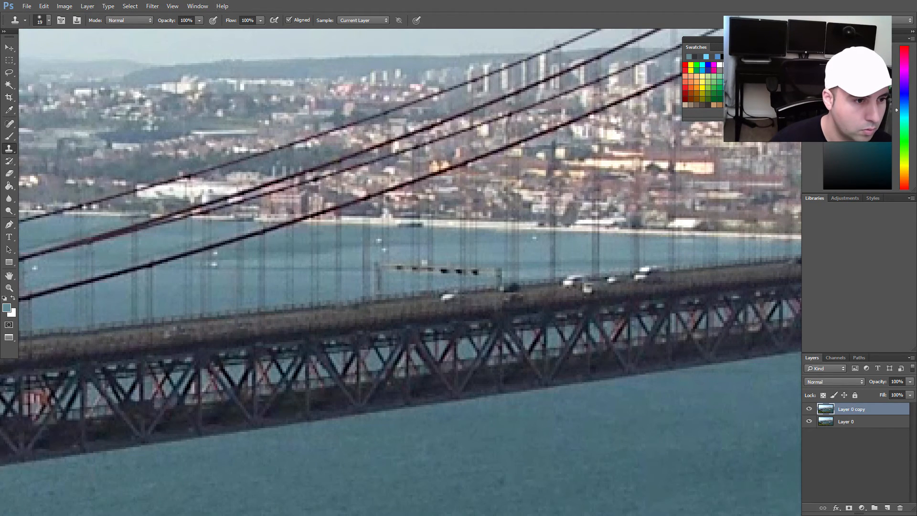
Step: Clone out the white car beneath the sign gantry, undoing the first stroke and painting it again along the railing
{"action": "mouse_move", "coordinate": [448, 312]}
{"action": "left_mouse_down"}
{"action": "mouse_move", "coordinate": [451, 298]}
{"action": "mouse_move", "coordinate": [442, 299]}
{"action": "left_mouse_up"}
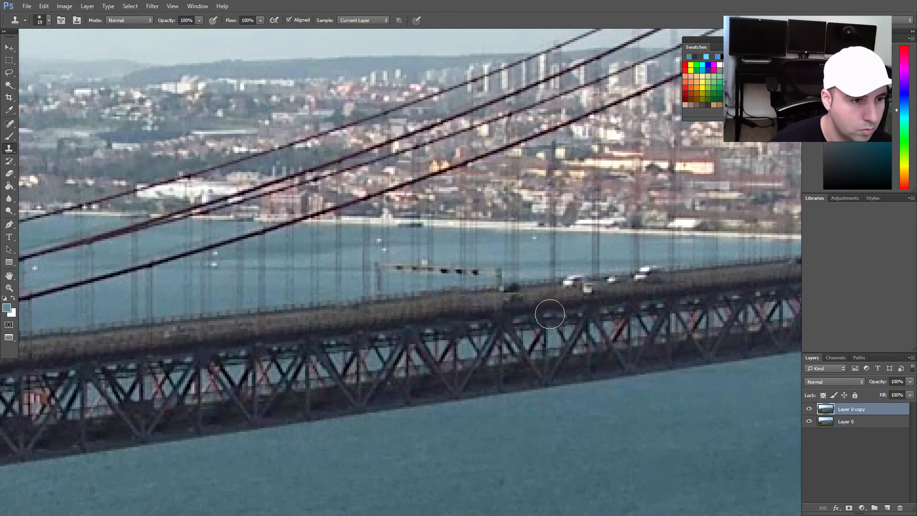
{"action": "key", "text": "ctrl+z"}
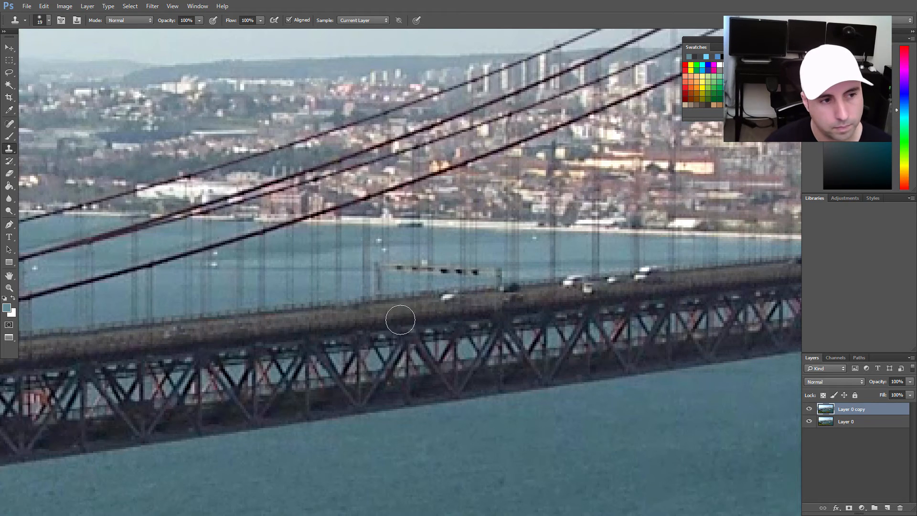
{"action": "left_click_drag", "start_coordinate": [432, 293], "coordinate": [451, 294]}
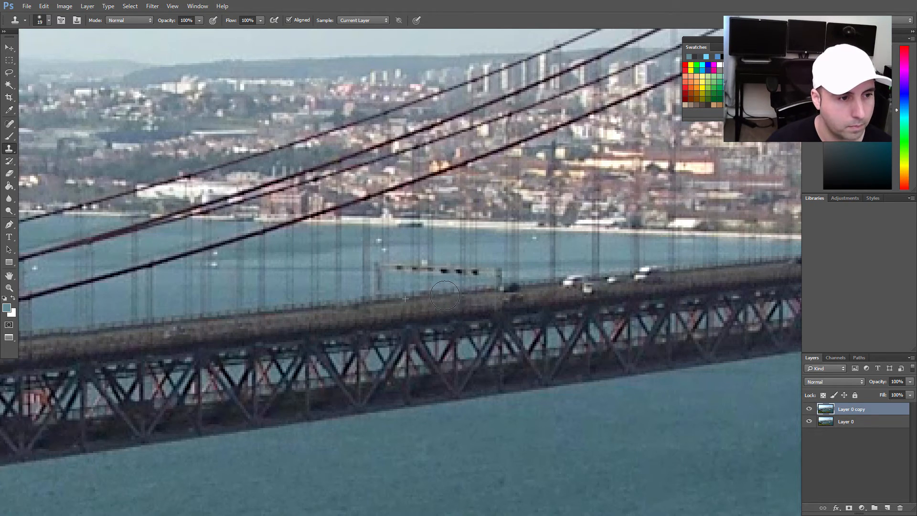
Step: Clone road over the group of white and dark cars just beyond the sign gantry
{"action": "key", "text": "ctrl+minus"}
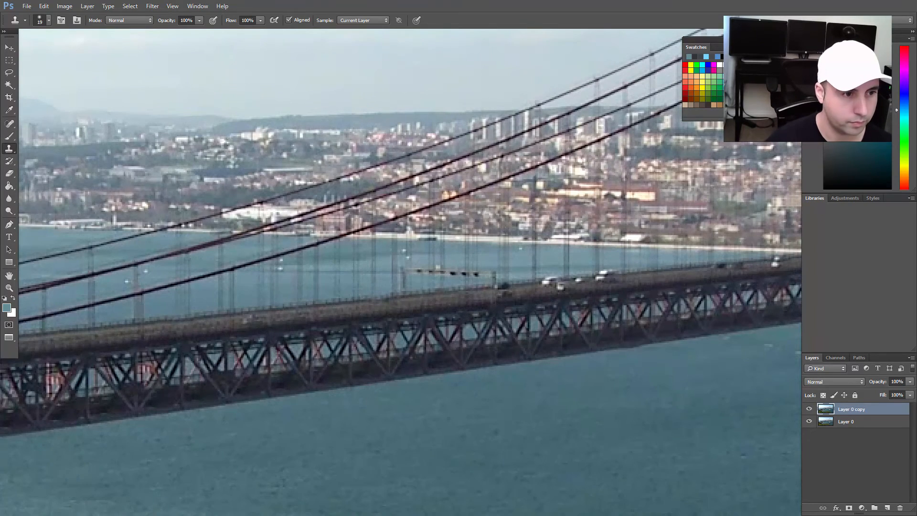
{"action": "left_click_drag", "start_coordinate": [632, 347], "coordinate": [233, 439]}
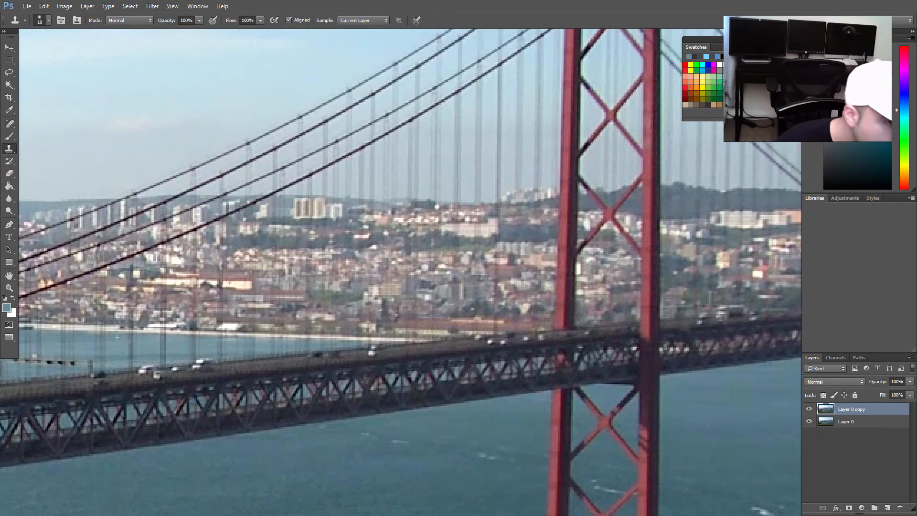
{"action": "left_click_drag", "start_coordinate": [207, 364], "coordinate": [201, 362]}
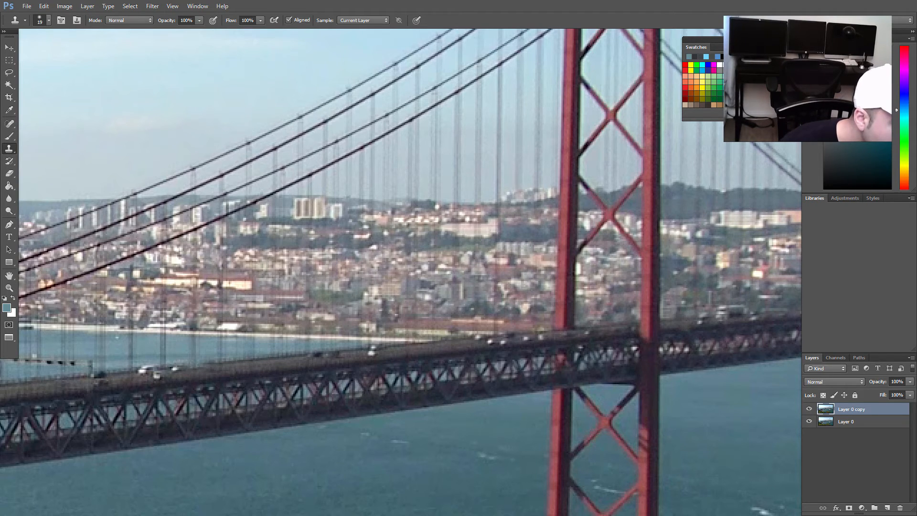
{"action": "left_click_drag", "start_coordinate": [142, 370], "coordinate": [152, 369]}
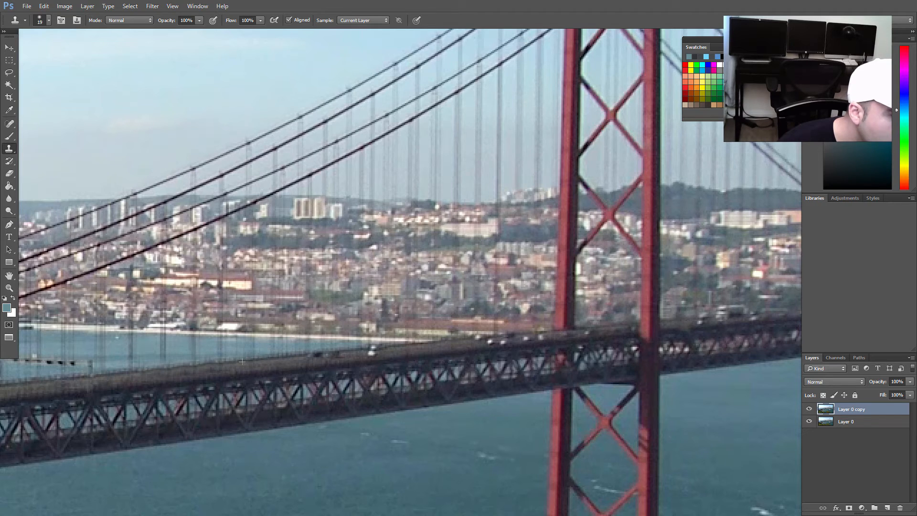
Step: Clone out the white car and its neighbours before the farther red tower, undoing the first marks and repainting them
{"action": "left_click_drag", "start_coordinate": [417, 379], "coordinate": [319, 390]}
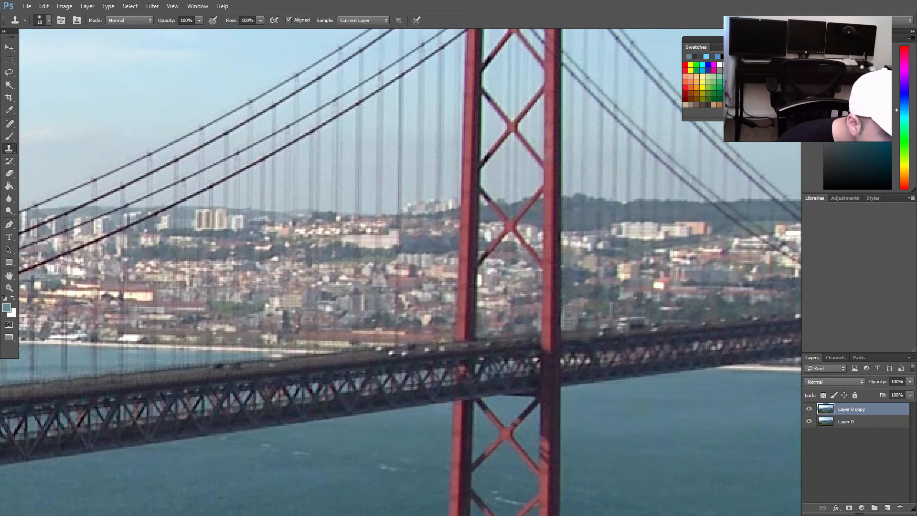
{"action": "left_click", "coordinate": [278, 357]}
{"action": "left_click", "coordinate": [276, 356]}
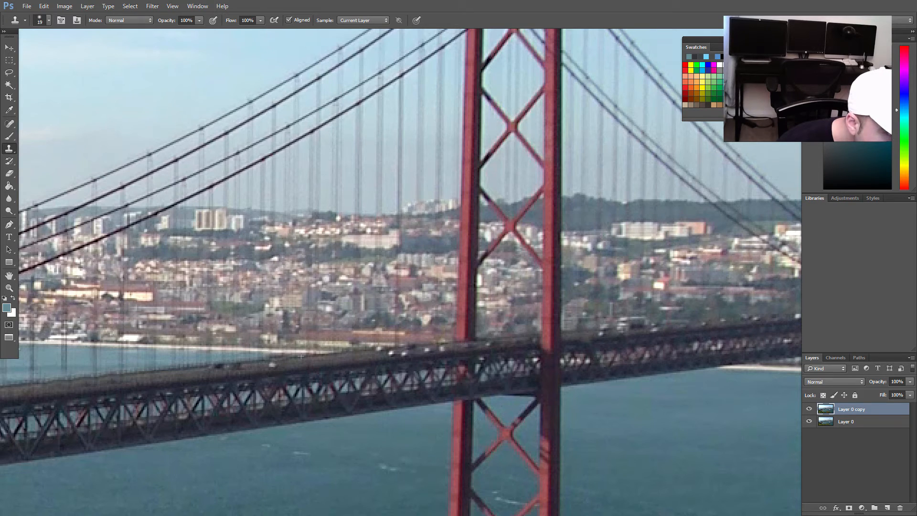
{"action": "key", "text": "ctrl+alt+z"}
{"action": "key", "text": "ctrl+alt+z"}
{"action": "key", "text": "ctrl+alt+z"}
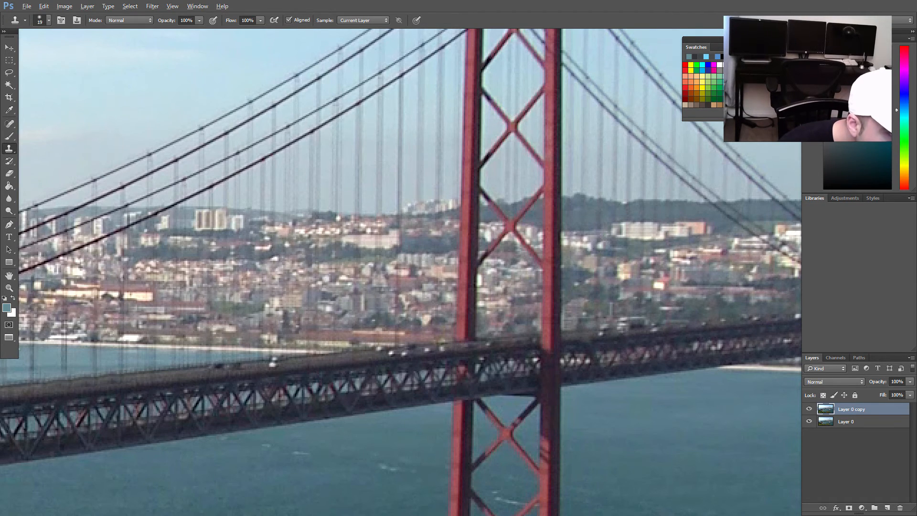
{"action": "left_click", "coordinate": [273, 359]}
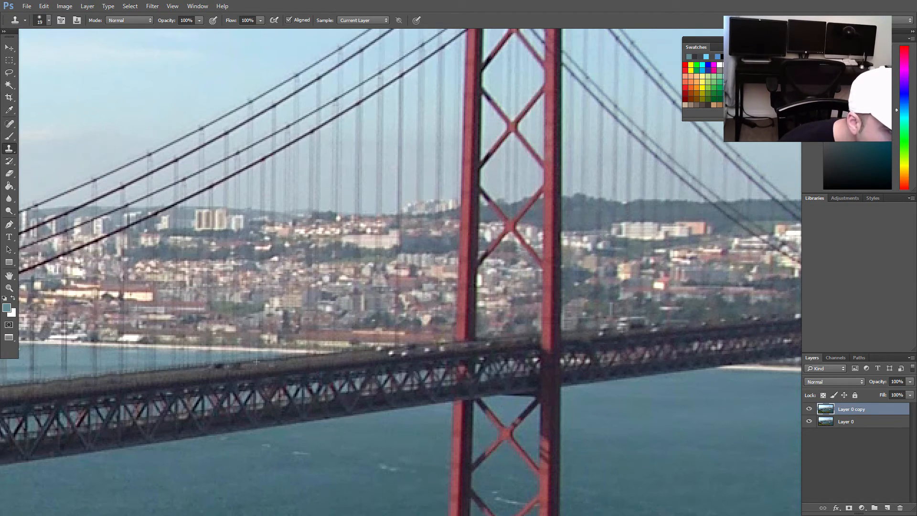
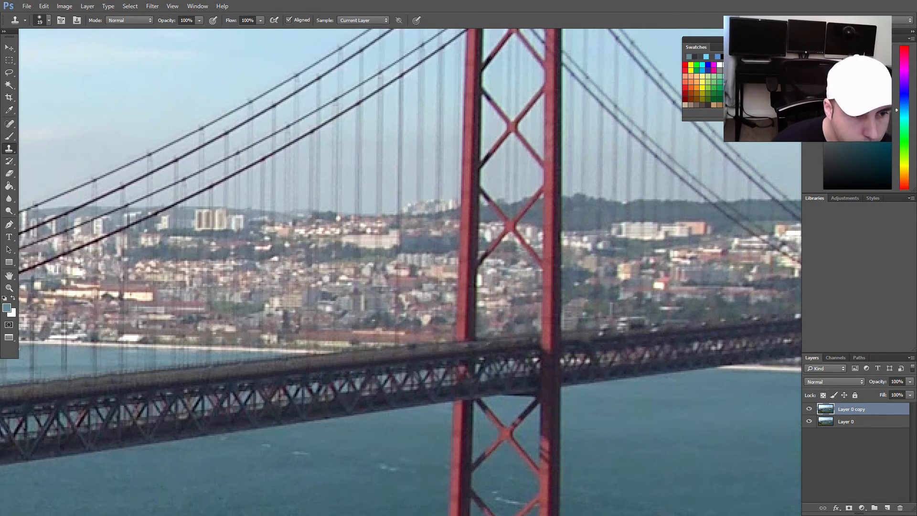
Step: Clone out the small cars on the deck beyond the farther red tower, resampling from the nearby bridge structure
{"action": "left_click_drag", "start_coordinate": [644, 354], "coordinate": [283, 396]}
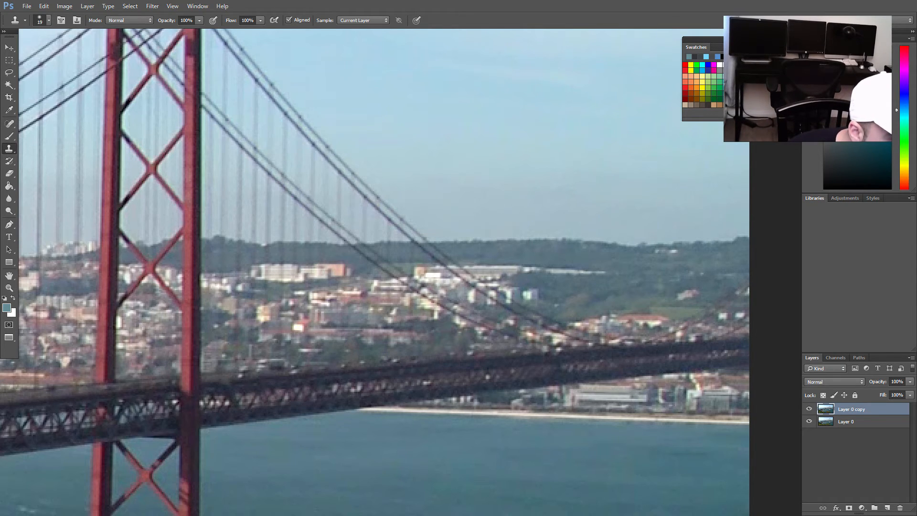
{"action": "left_click", "coordinate": [265, 366]}
{"action": "left_click", "coordinate": [279, 366]}
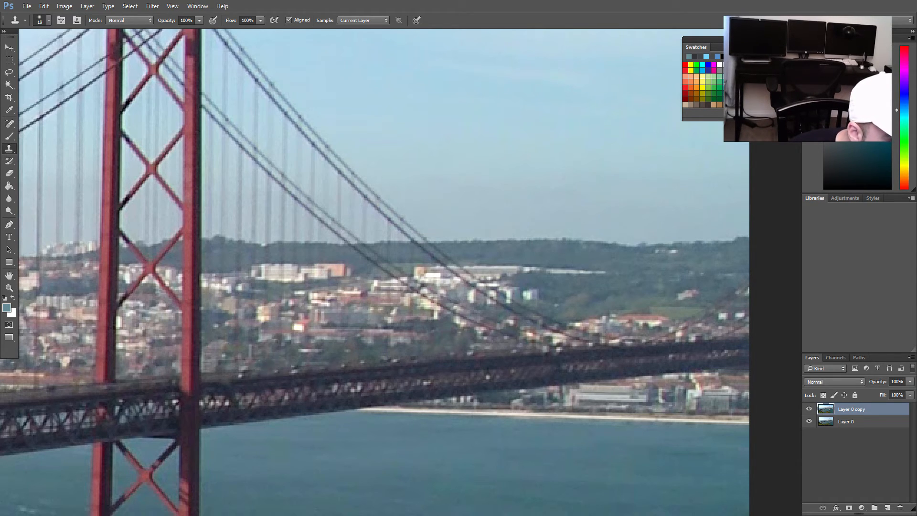
{"action": "left_click", "coordinate": [235, 402], "text": "alt"}
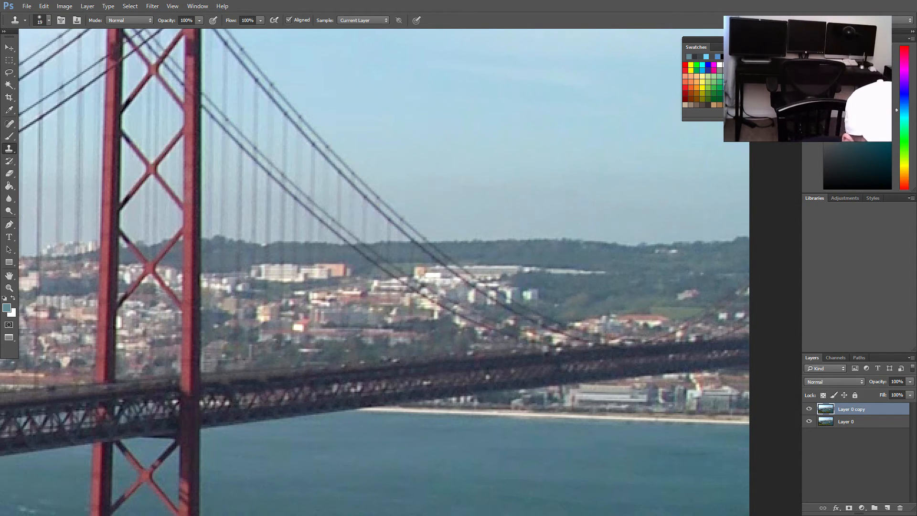
Step: Examine the deck from the far end to the near end and the whole image for leftover cars
{"action": "left_click_drag", "start_coordinate": [586, 406], "coordinate": [280, 419]}
{"action": "key", "text": "ctrl+minus"}
{"action": "key", "text": "ctrl+minus"}
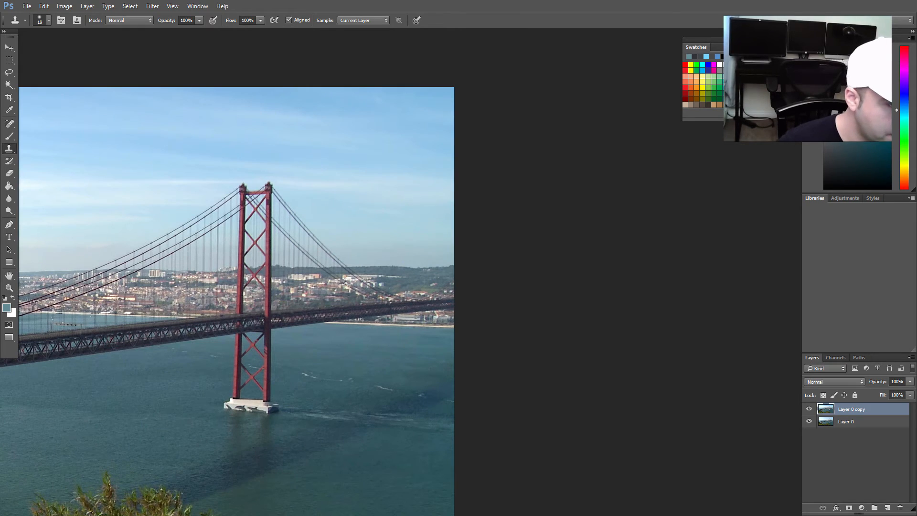
{"action": "left_click_drag", "start_coordinate": [280, 420], "coordinate": [627, 384]}
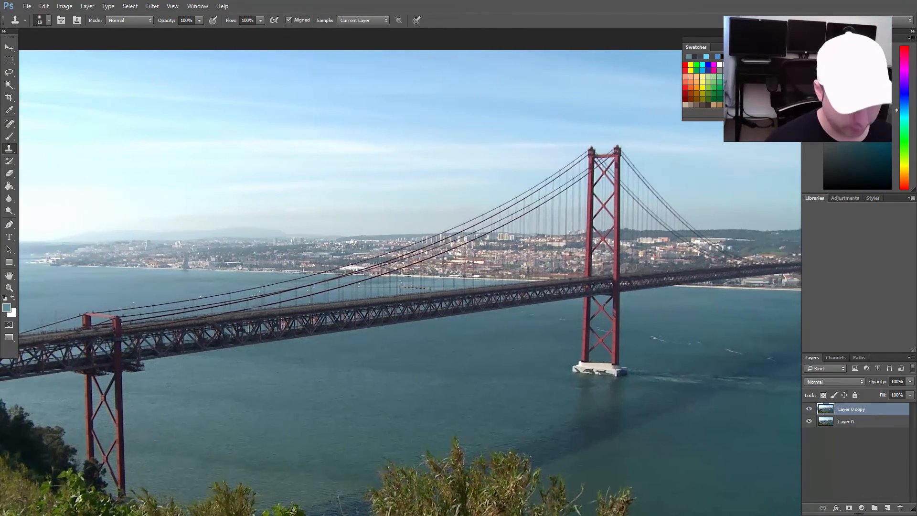
{"action": "key", "text": "ctrl+minus"}
{"action": "key", "text": "ctrl+minus"}
{"action": "key", "text": "ctrl+plus"}
{"action": "key", "text": "ctrl+plus"}
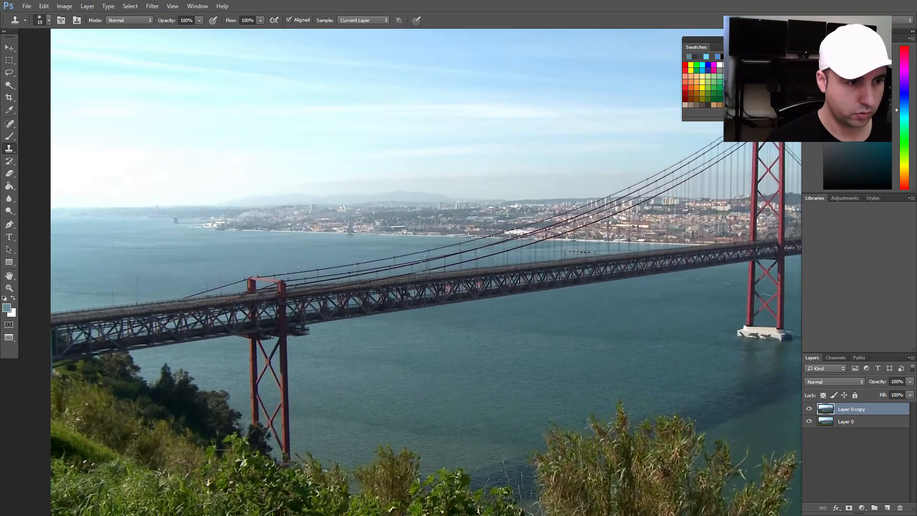
{"action": "key", "text": "ctrl+minus"}
{"action": "key", "text": "ctrl+minus"}
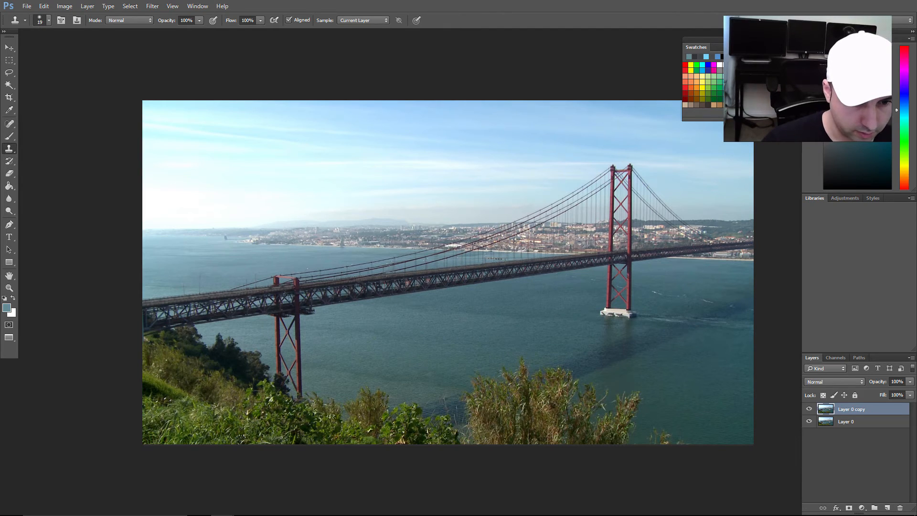
Step: Select the retouched copy and the original Layer 0 together and merge them into one layer
{"action": "left_click", "coordinate": [845, 421], "text": "shift"}
{"action": "left_click", "coordinate": [845, 422]}
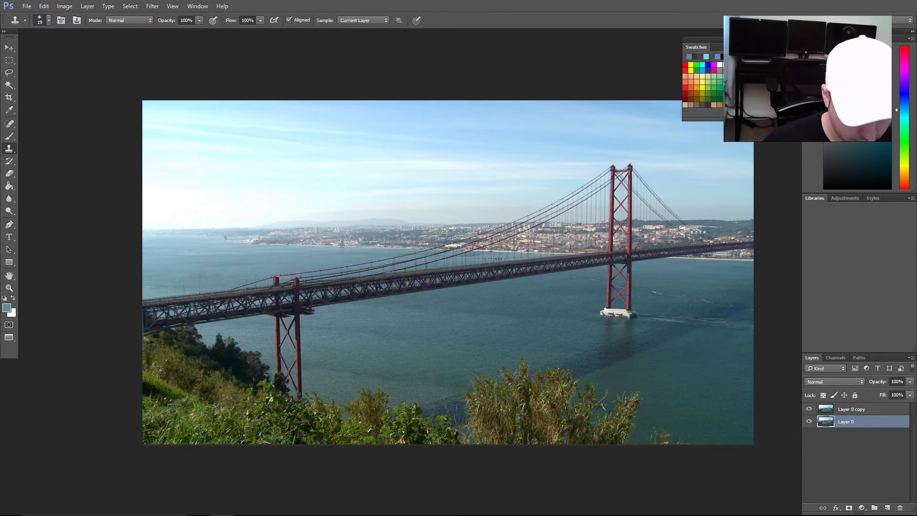
{"action": "left_click", "coordinate": [852, 410], "text": "shift"}
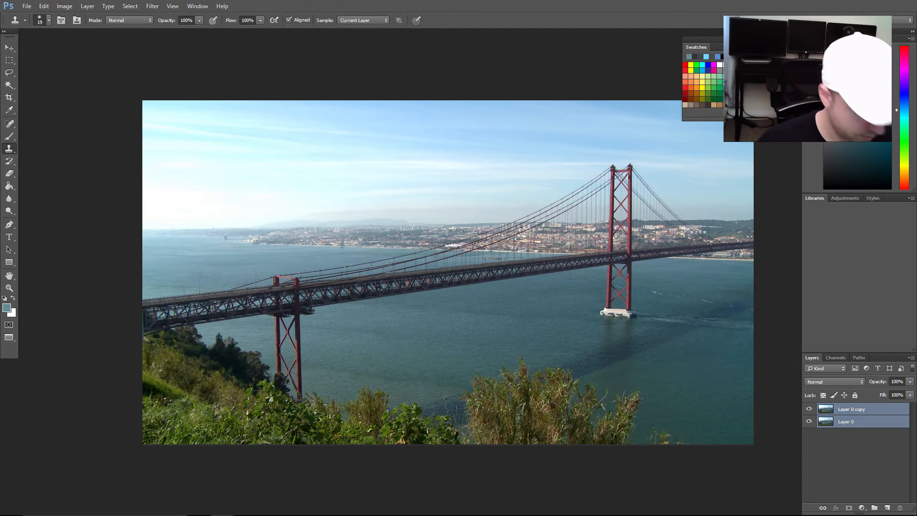
{"action": "key", "text": "ctrl+e"}
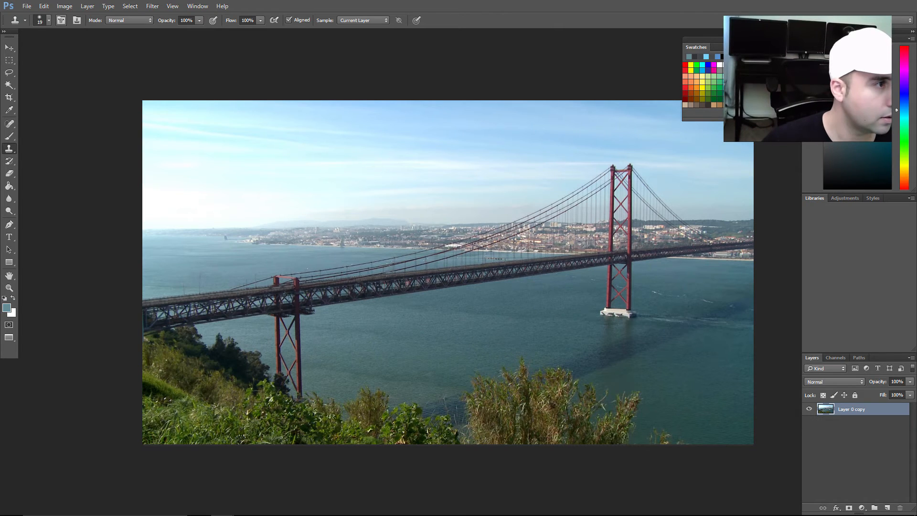
Step: Save the flattened plate as cleanPlate_finishedFlat.tif in the mattePaintings folder, accepting ZIP compression and included layers
{"action": "key", "text": "ctrl+shift+s"}
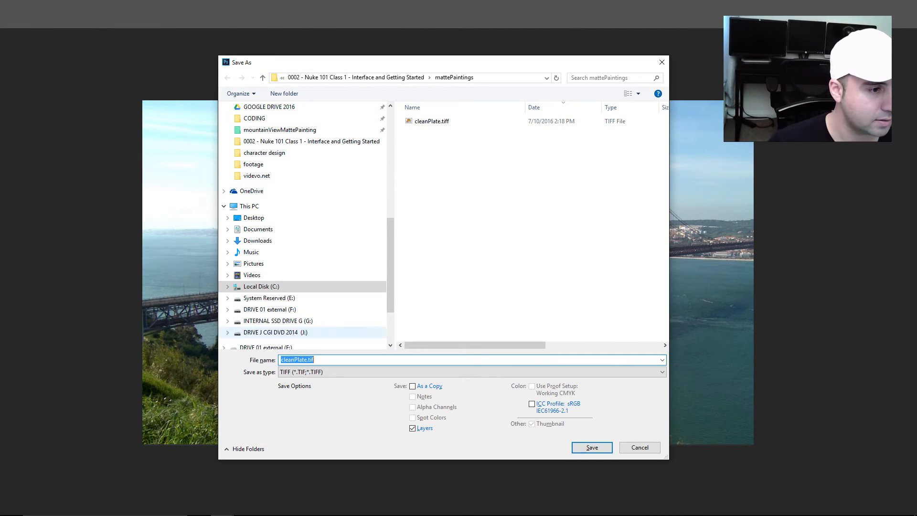
{"action": "left_click", "coordinate": [306, 360]}
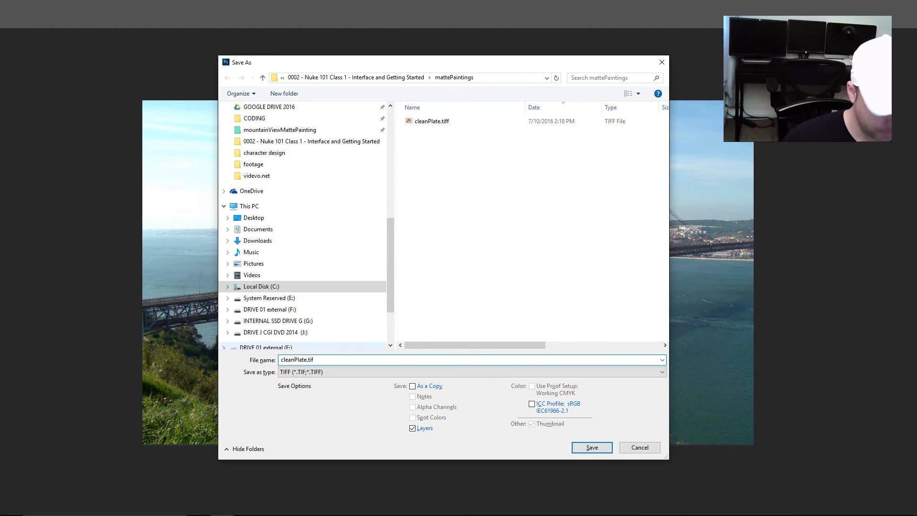
{"action": "type", "text": "_finishedFlat"}
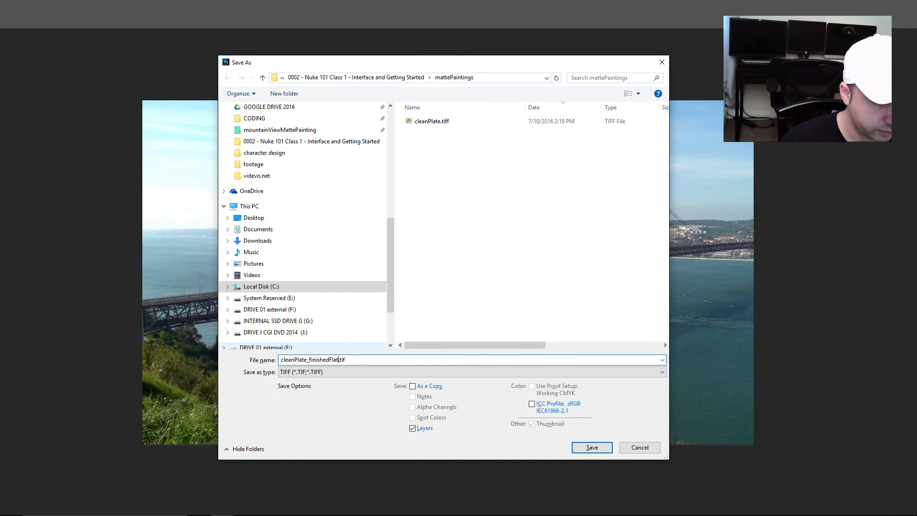
{"action": "key", "text": "Return"}
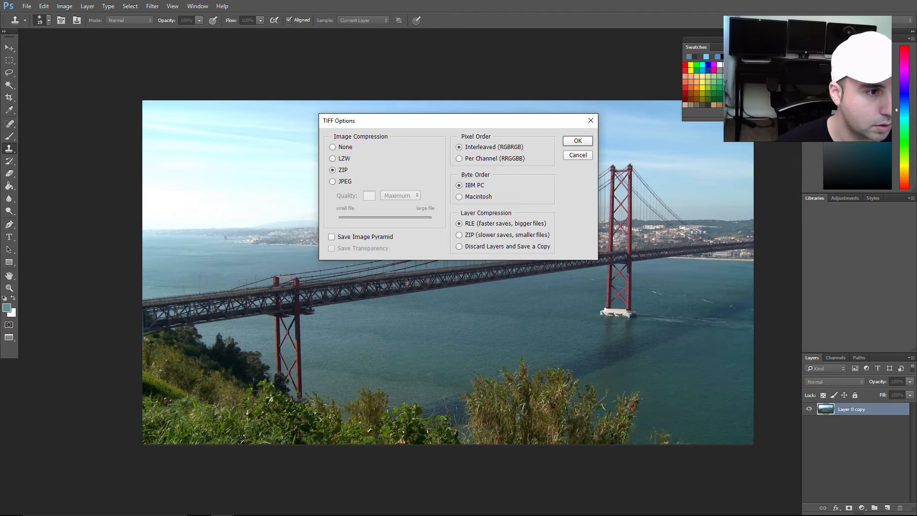
{"action": "key", "text": "Return"}
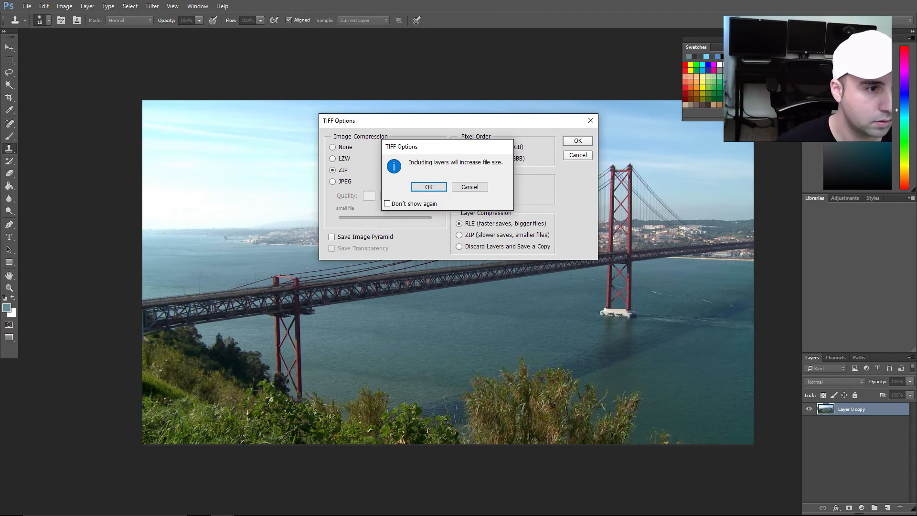
{"action": "key", "text": "Return"}
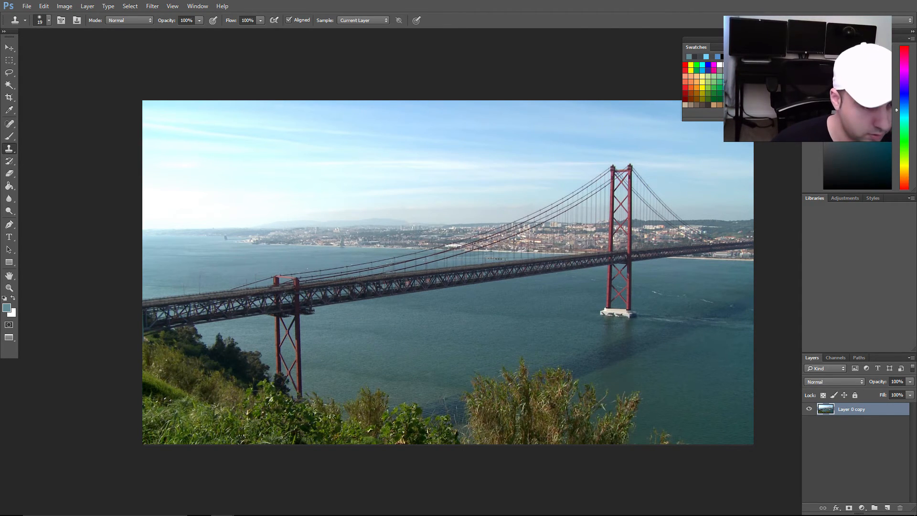
Step: Switch to NukeX and read in cleanPlate_finishedFlat.tif from the mattePaintings folder
{"action": "mouse_move", "coordinate": [504, 515]}
{"action": "mouse_move", "coordinate": [433, 506]}
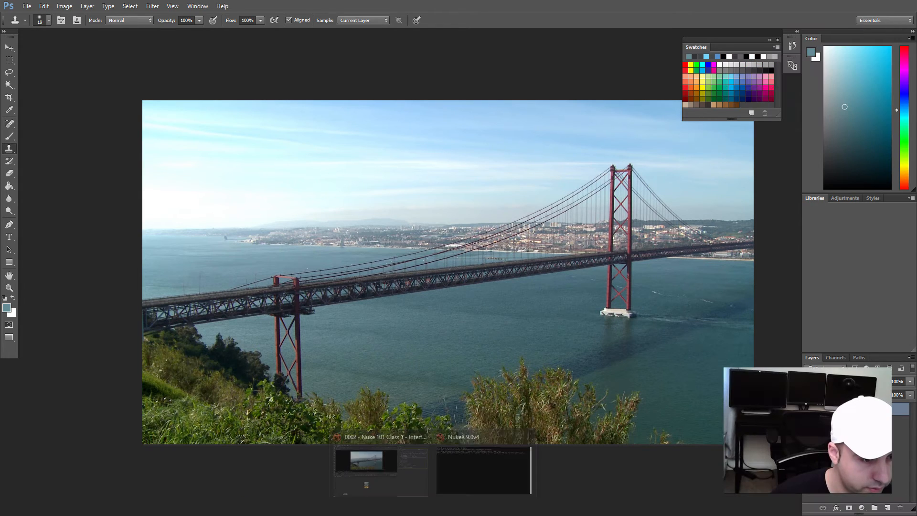
{"action": "left_click", "coordinate": [382, 464]}
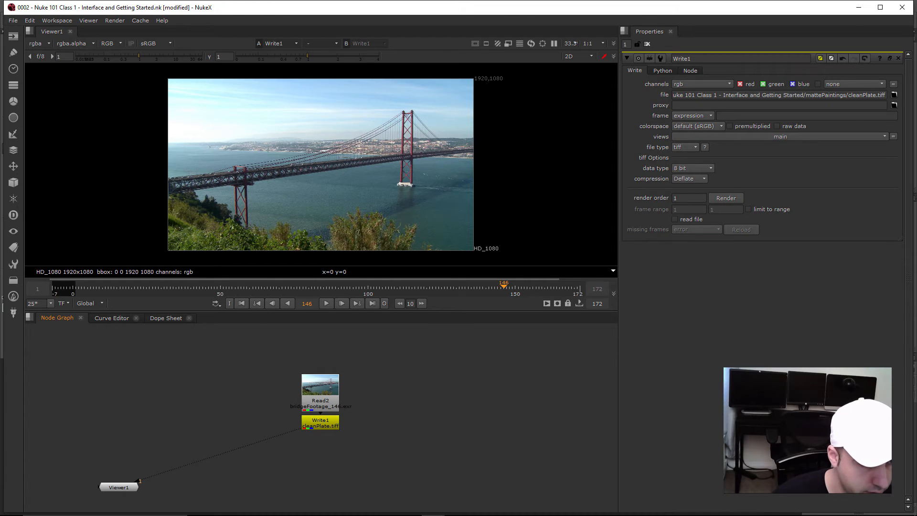
{"action": "key", "text": "r"}
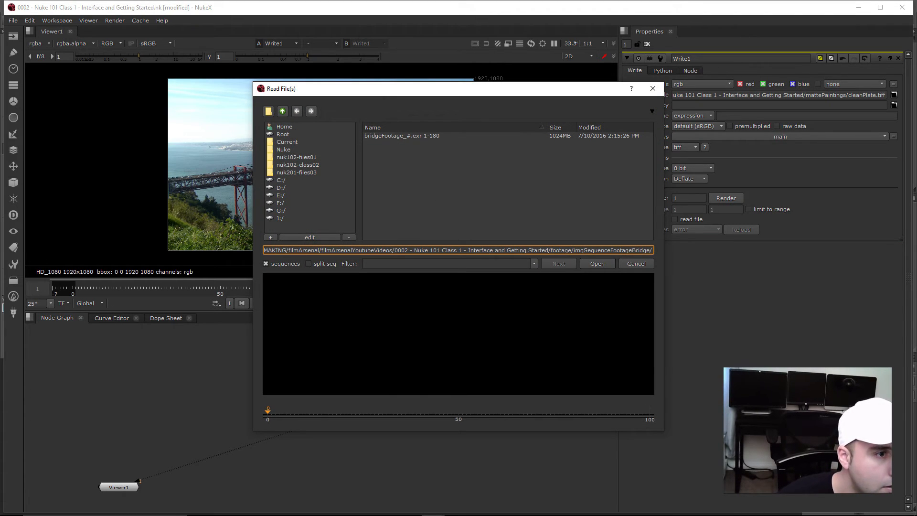
{"action": "left_click", "coordinate": [282, 112]}
{"action": "left_click", "coordinate": [283, 111]}
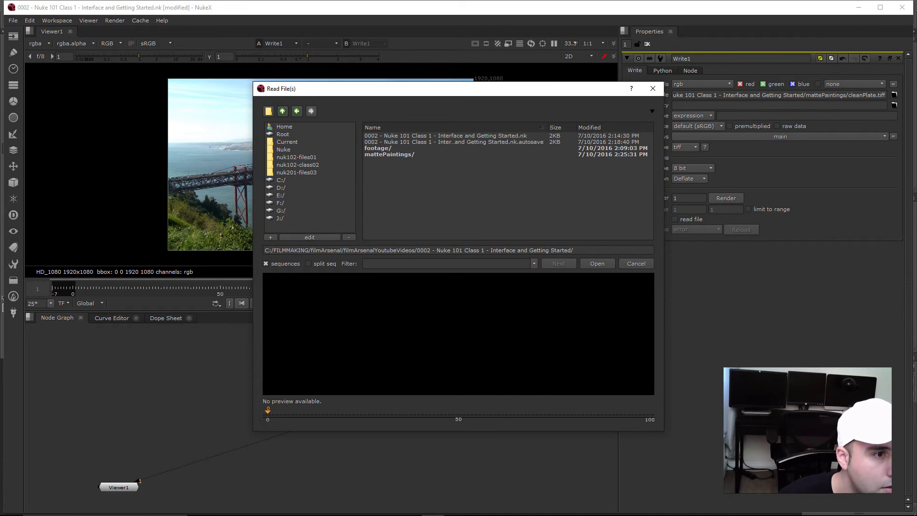
{"action": "double_click", "coordinate": [391, 154]}
{"action": "double_click", "coordinate": [400, 142]}
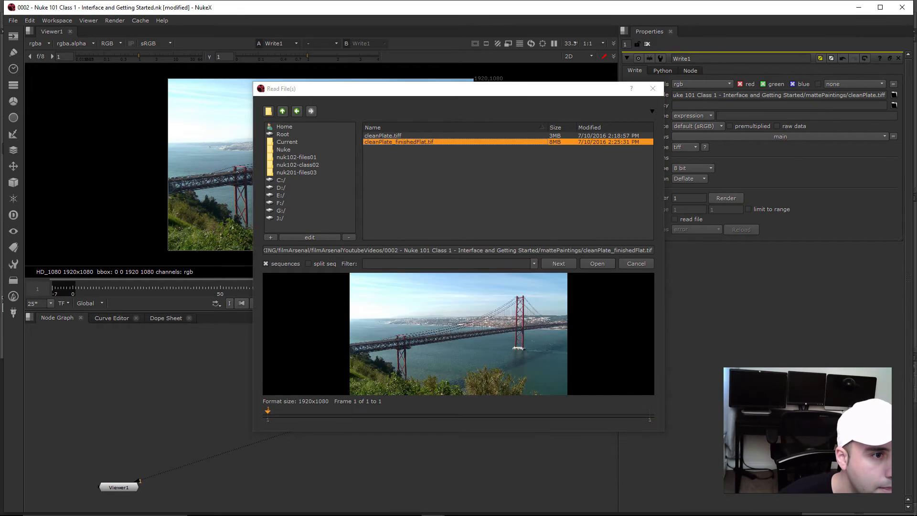
Step: Merge the clean plate over the bridge footage, view the merge, and move the Write node out of the way
{"action": "left_click_drag", "start_coordinate": [383, 378], "coordinate": [312, 393]}
{"action": "key", "text": "m"}
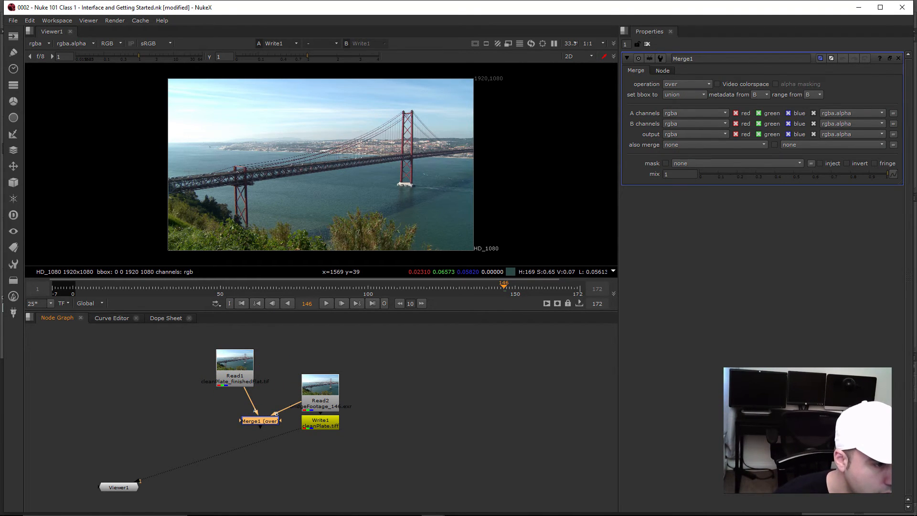
{"action": "left_click_drag", "start_coordinate": [296, 431], "coordinate": [262, 421]}
{"action": "left_click_drag", "start_coordinate": [320, 423], "coordinate": [338, 478]}
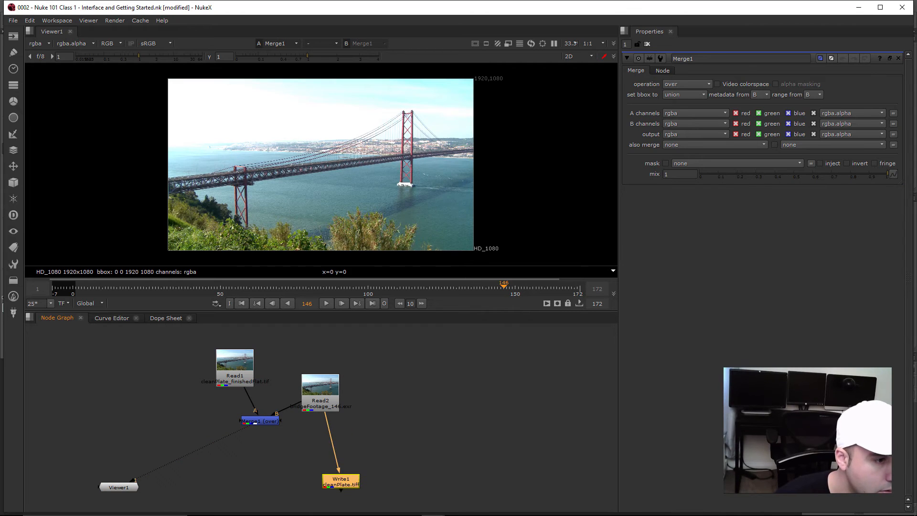
Step: Enable auto alpha on the clean plate's Read node and move the Merge node lower in the graph
{"action": "left_click", "coordinate": [234, 375]}
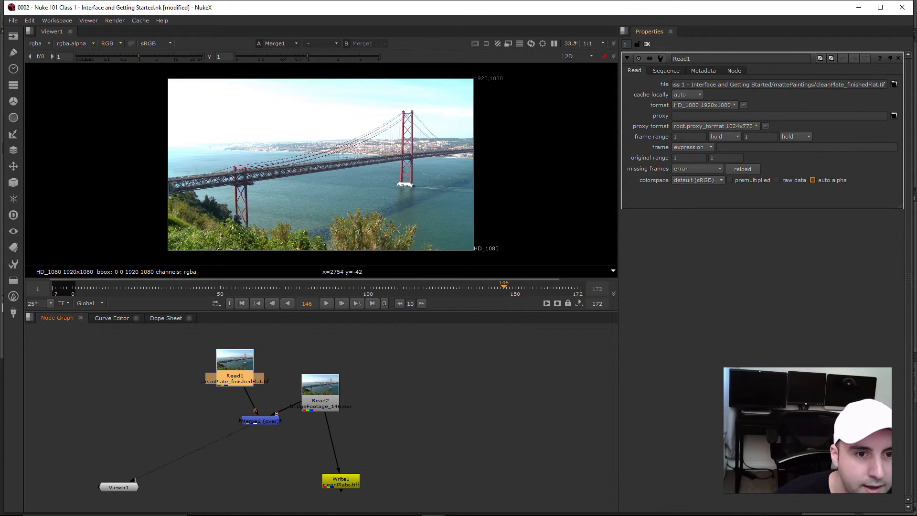
{"action": "left_click", "coordinate": [813, 180]}
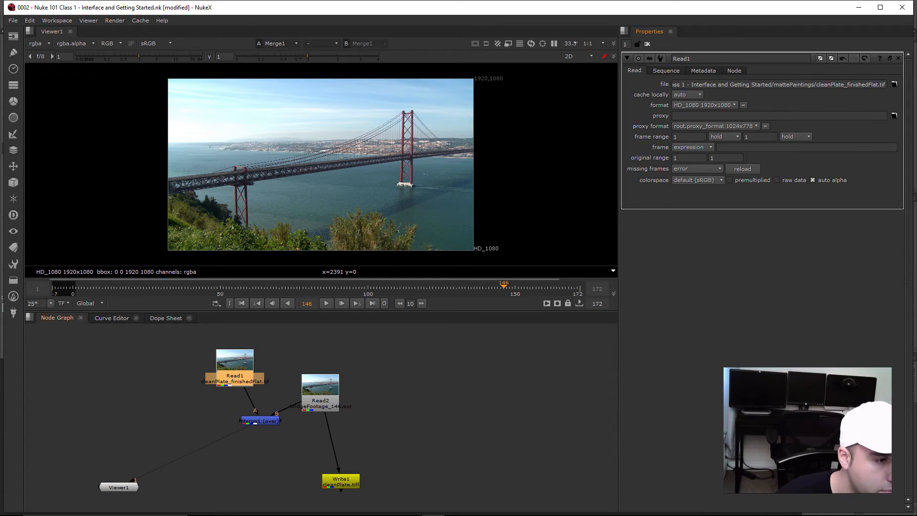
{"action": "left_click_drag", "start_coordinate": [258, 420], "coordinate": [267, 454]}
{"action": "double_click", "coordinate": [269, 453]}
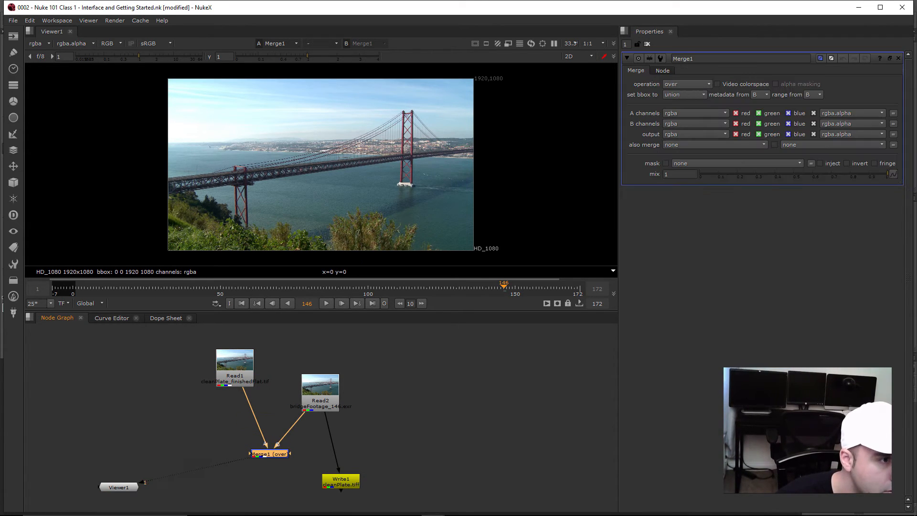
Step: Compare the bridge footage, the clean plate and the merged result by switching the viewer between them
{"action": "left_click", "coordinate": [320, 400]}
{"action": "key", "text": "2"}
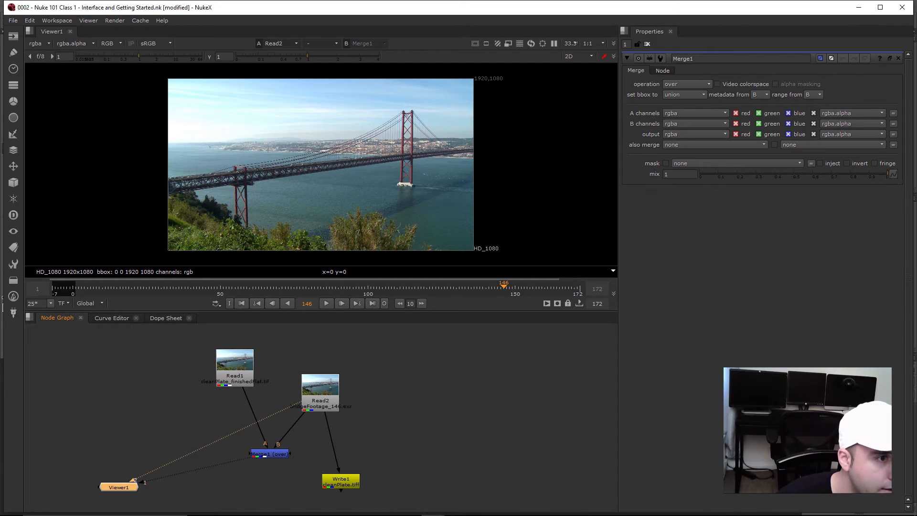
{"action": "left_click", "coordinate": [234, 377]}
{"action": "key", "text": "1"}
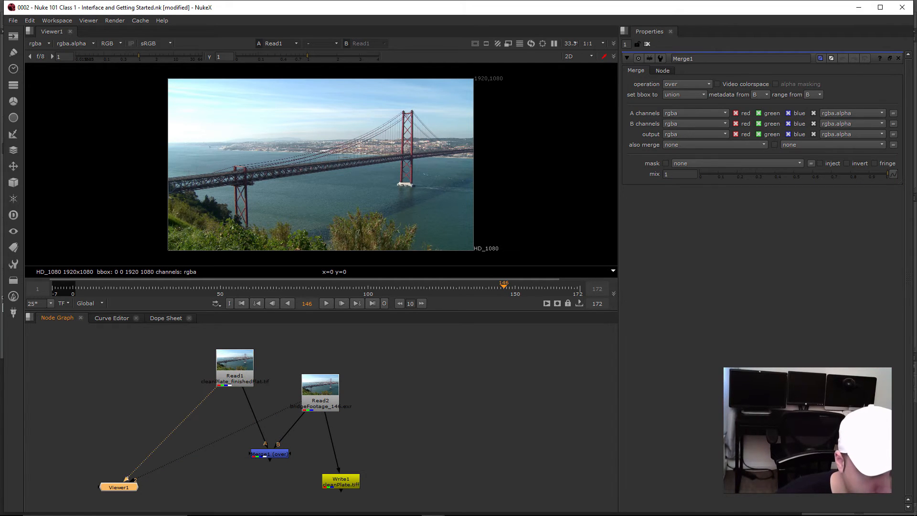
{"action": "left_click", "coordinate": [321, 401]}
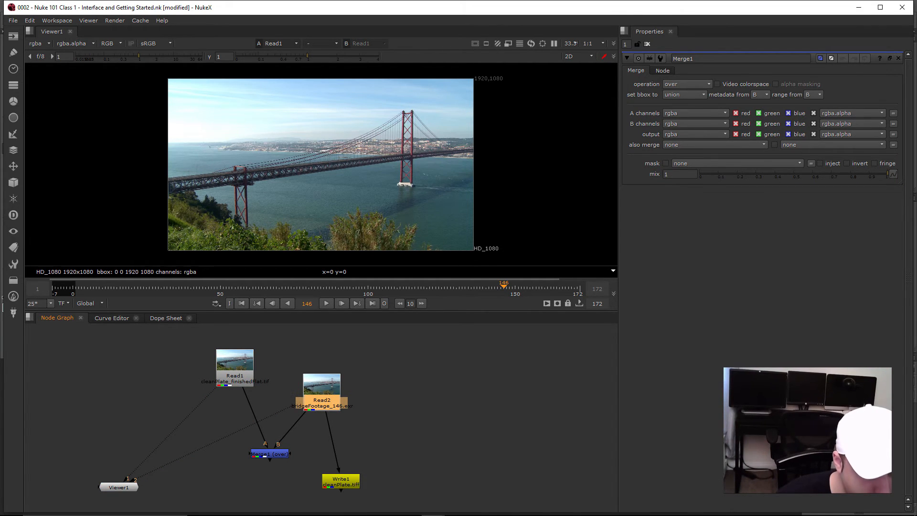
{"action": "key", "text": "1"}
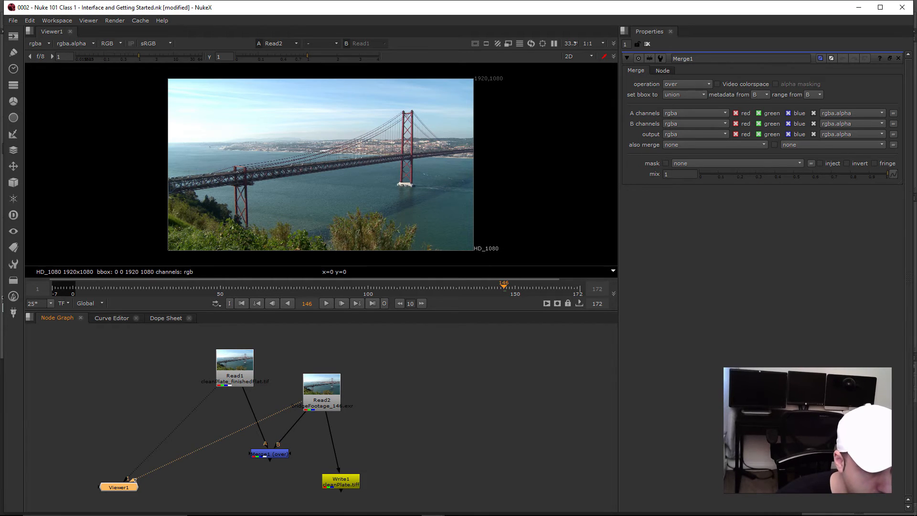
{"action": "key", "text": "1"}
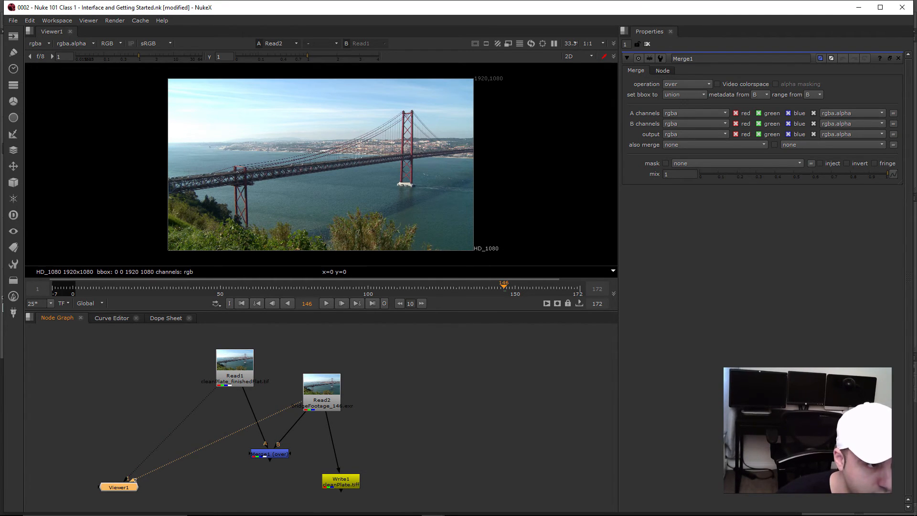
{"action": "key", "text": "1"}
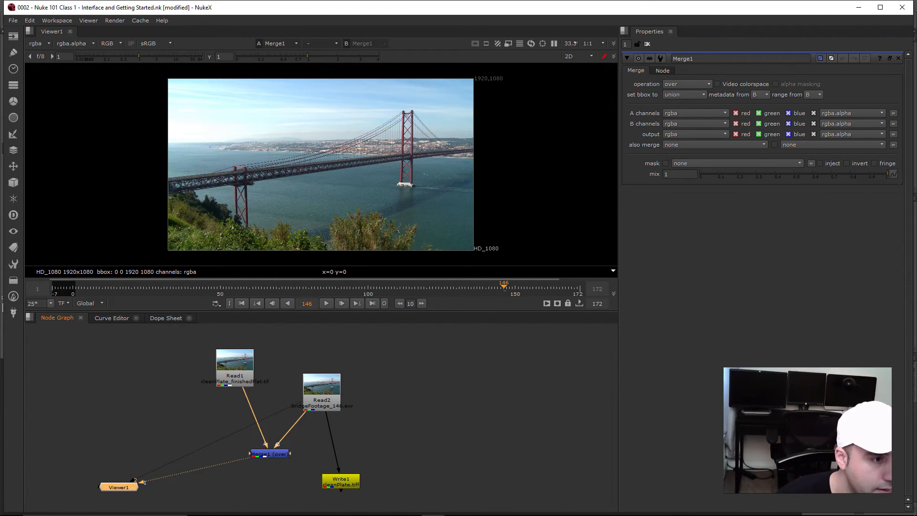
Step: Insert a RotoPaint node between the clean plate's Read node and the Merge node
{"action": "scroll", "coordinate": [287, 151], "scroll_direction": "up", "scroll_amount": 3}
{"action": "middle_click_drag", "start_coordinate": [329, 182], "coordinate": [351, 167]}
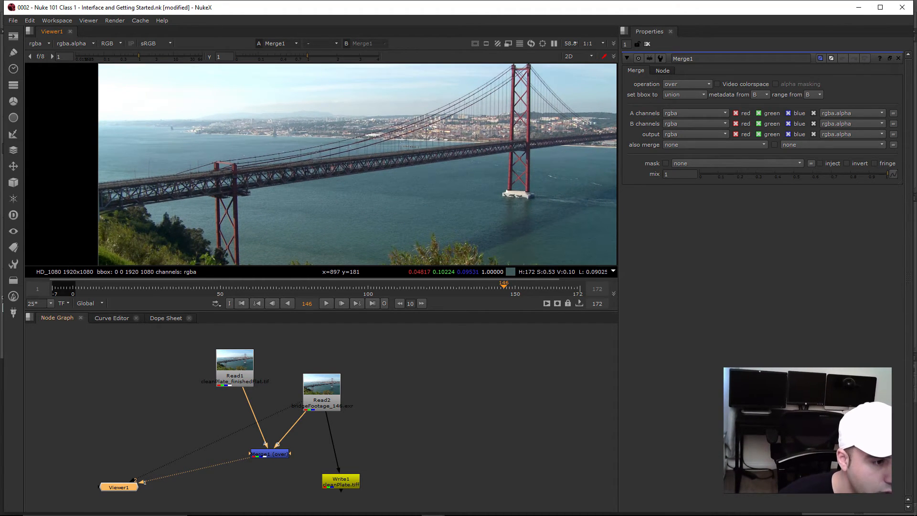
{"action": "double_click", "coordinate": [234, 376]}
{"action": "key", "text": "p"}
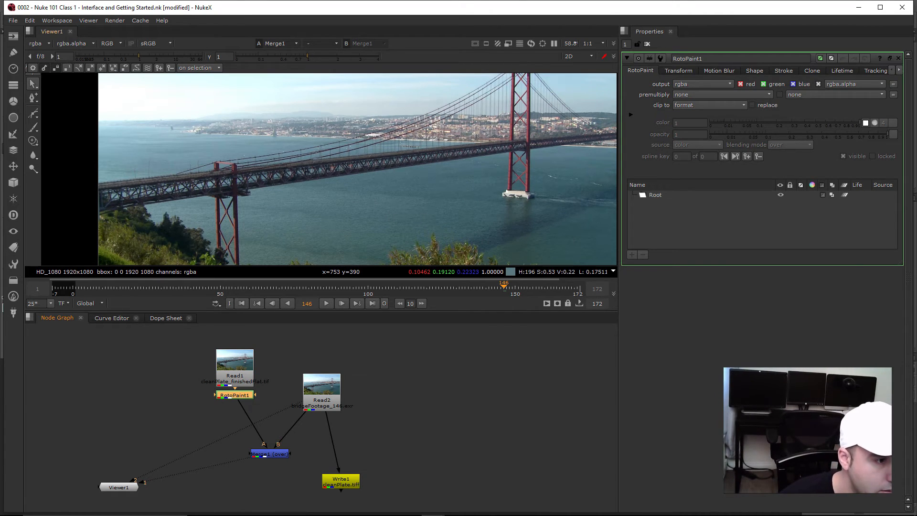
Step: Draw a closed Bezier shape covering the bridge's road deck across the full frame width, extending slightly past both frame edges
{"action": "scroll", "coordinate": [310, 201], "scroll_direction": "down", "scroll_amount": 5}
{"action": "middle_click_drag", "start_coordinate": [310, 202], "coordinate": [298, 199]}
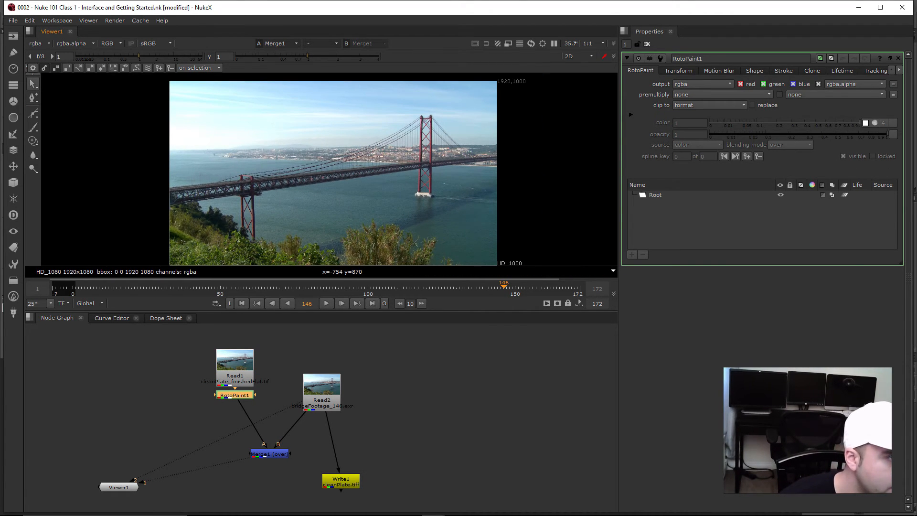
{"action": "left_click", "coordinate": [33, 113]}
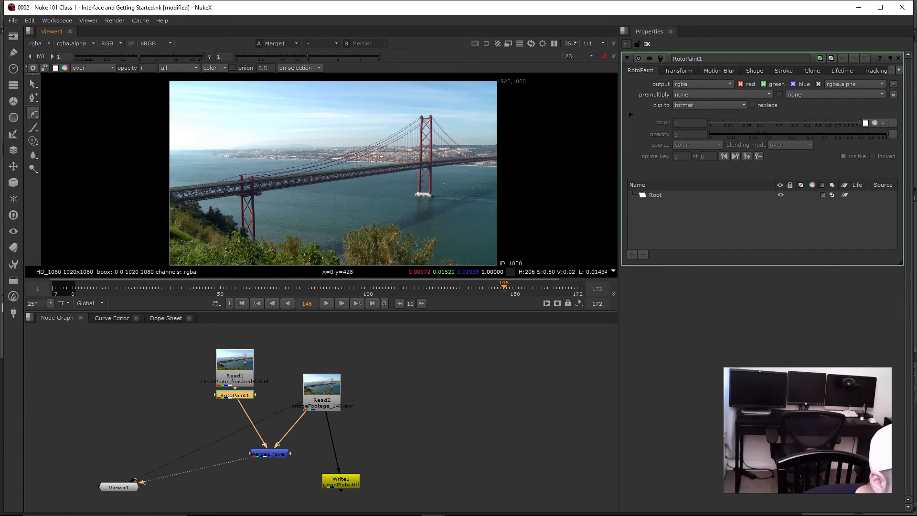
{"action": "left_click", "coordinate": [167, 191]}
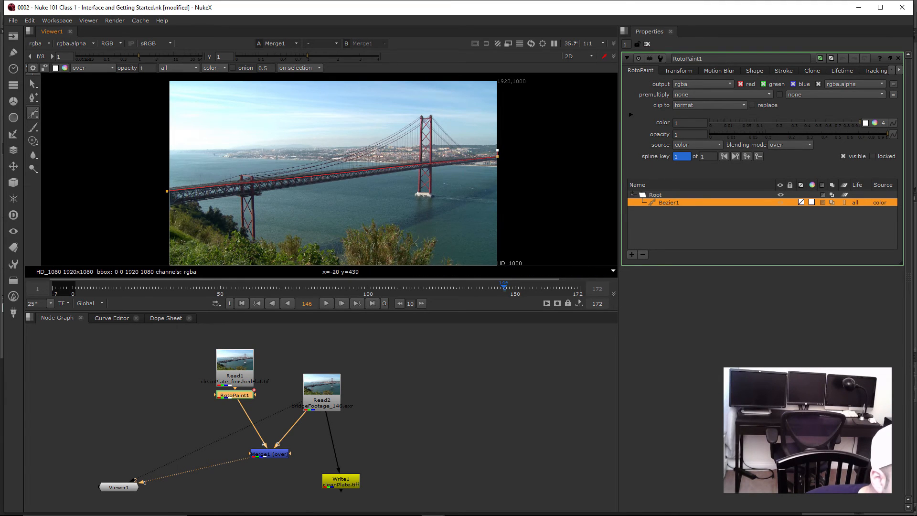
{"action": "left_click", "coordinate": [166, 190]}
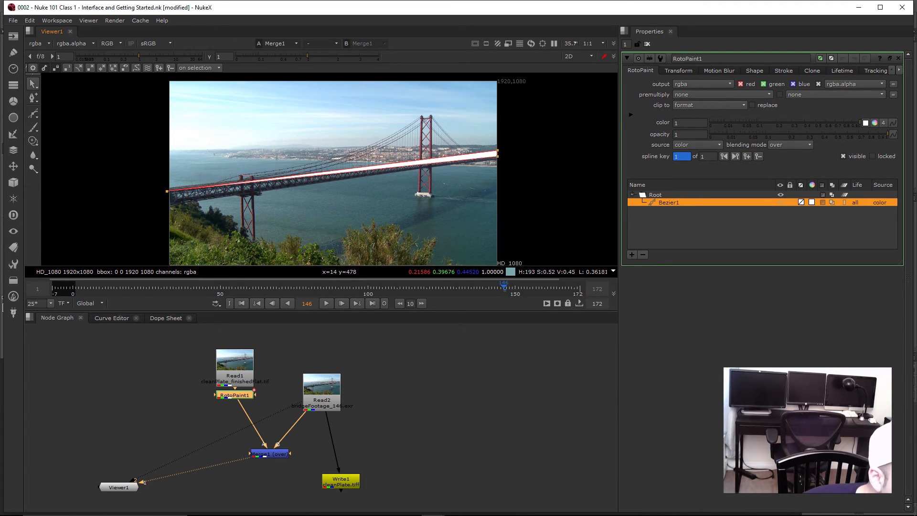
{"action": "key", "text": "v"}
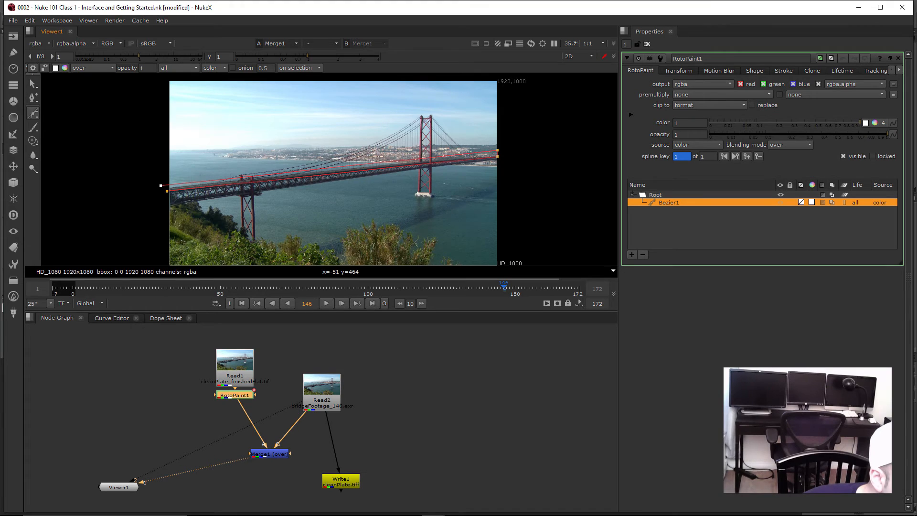
{"action": "left_click", "coordinate": [166, 189]}
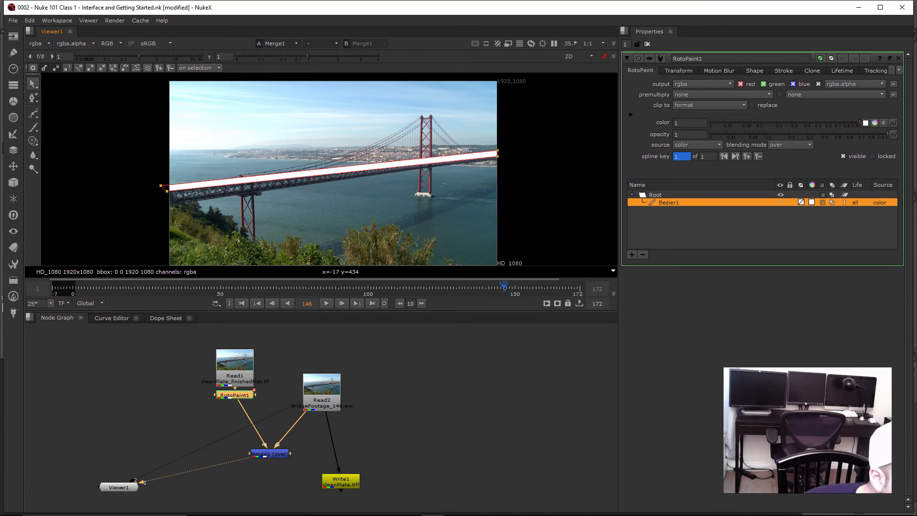
{"action": "scroll", "coordinate": [166, 191], "scroll_direction": "up", "scroll_amount": 4}
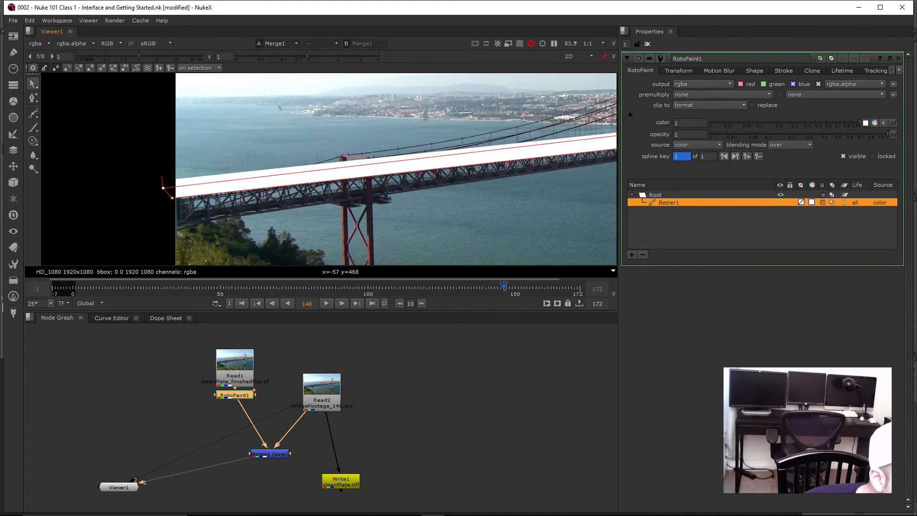
{"action": "scroll", "coordinate": [352, 176], "scroll_direction": "down", "scroll_amount": 3}
{"action": "middle_click_drag", "start_coordinate": [503, 245], "coordinate": [244, 250]}
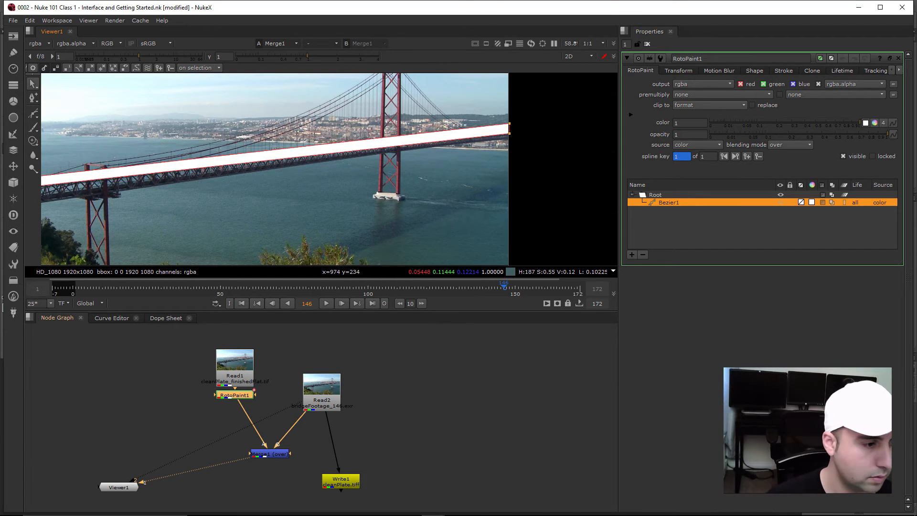
Step: Move the RotoPaint node farther below the clean plate's Read node and open the Bezier's shape settings
{"action": "left_click_drag", "start_coordinate": [235, 395], "coordinate": [235, 410]}
{"action": "middle_click_drag", "start_coordinate": [236, 411], "coordinate": [296, 402]}
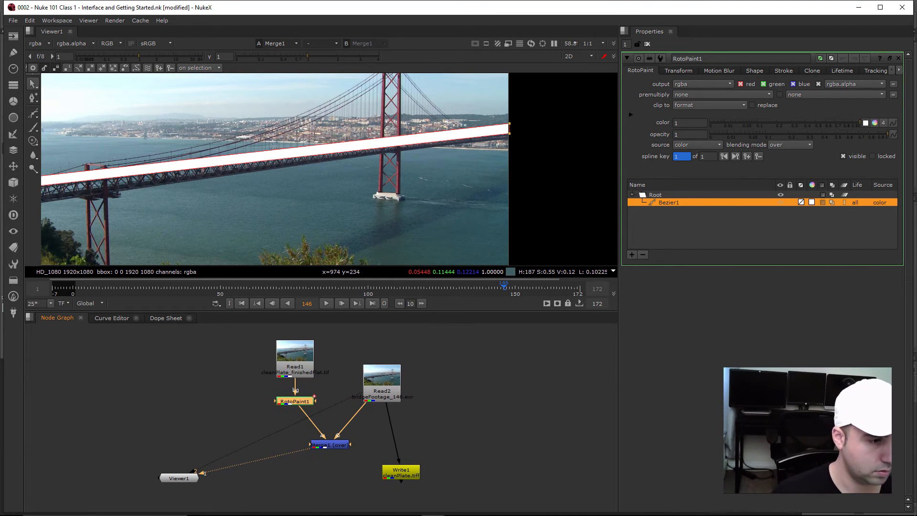
{"action": "scroll", "coordinate": [244, 237], "scroll_direction": "down", "scroll_amount": 1}
{"action": "scroll", "coordinate": [329, 167], "scroll_direction": "down", "scroll_amount": 3}
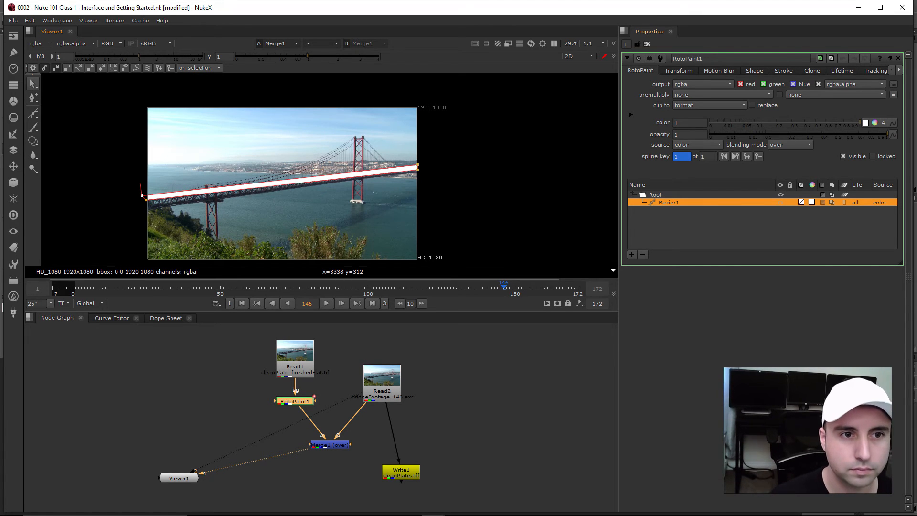
{"action": "left_click", "coordinate": [754, 71]}
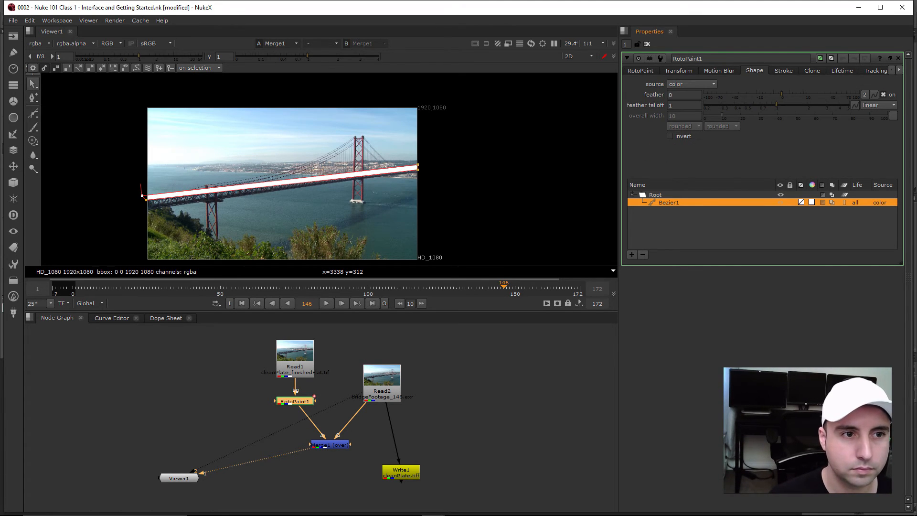
Step: Set the Bezier shape's colour to 0 and invert the shape
{"action": "left_click", "coordinate": [678, 71]}
{"action": "left_click", "coordinate": [641, 71]}
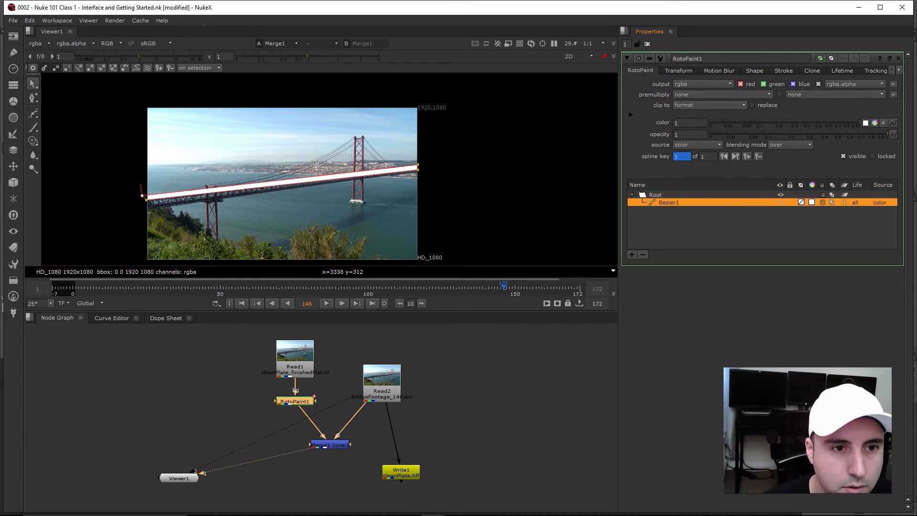
{"action": "left_click_drag", "start_coordinate": [860, 123], "coordinate": [709, 123]}
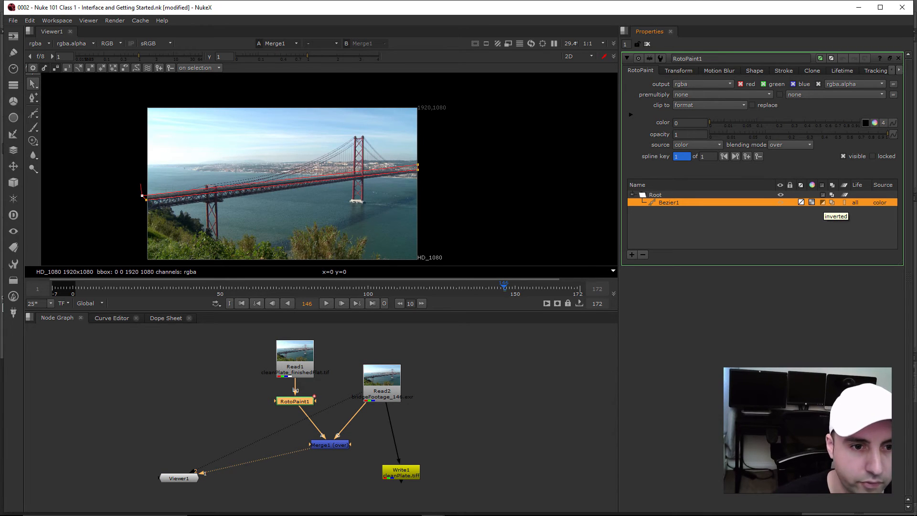
Step: View the Merge node's result in an enlarged viewer and play through it to check the bridge deck for traffic
{"action": "scroll", "coordinate": [314, 208], "scroll_direction": "up", "scroll_amount": 4}
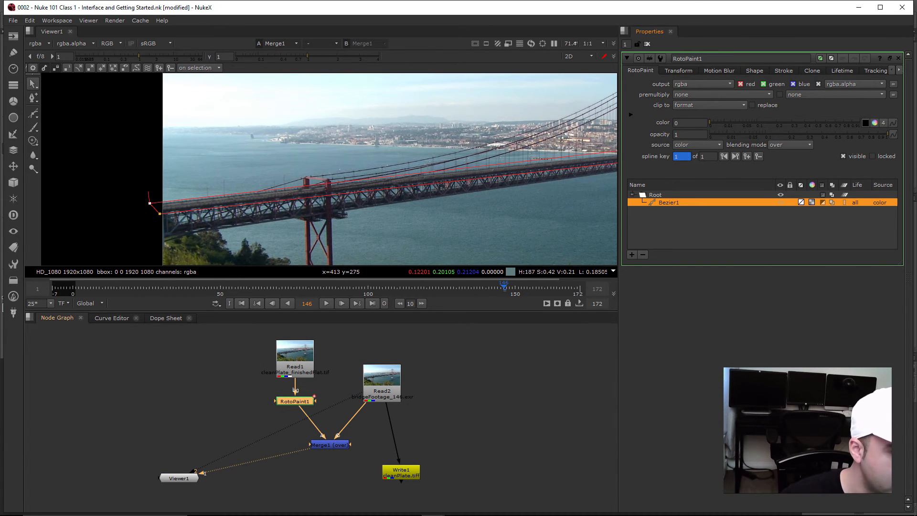
{"action": "double_click", "coordinate": [329, 445]}
{"action": "key", "text": "2"}
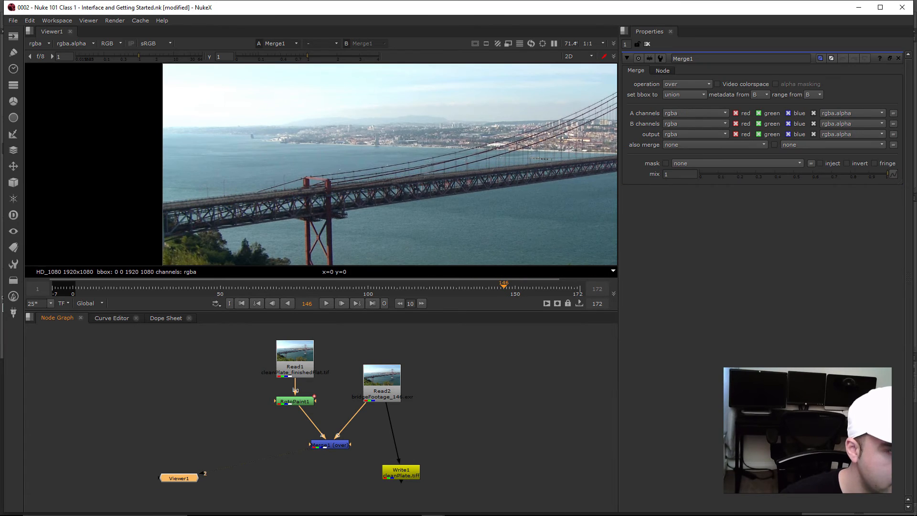
{"action": "middle_click_drag", "start_coordinate": [459, 248], "coordinate": [402, 197]}
{"action": "key", "text": "space"}
{"action": "key", "text": "f"}
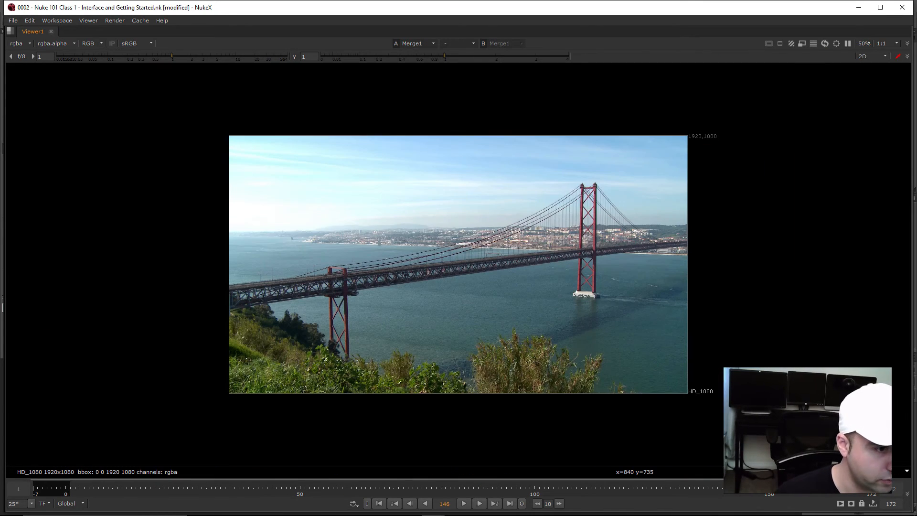
{"action": "scroll", "coordinate": [433, 243], "scroll_direction": "up", "scroll_amount": 2}
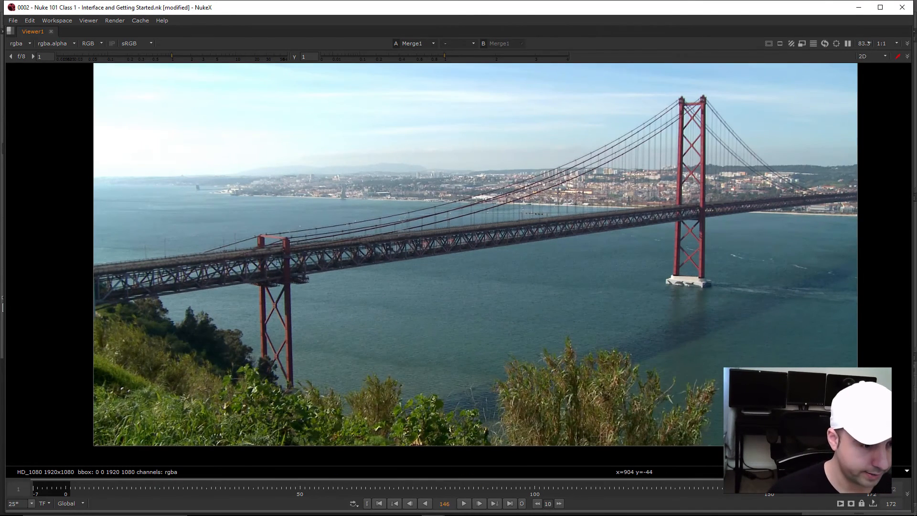
{"action": "left_click", "coordinate": [463, 504]}
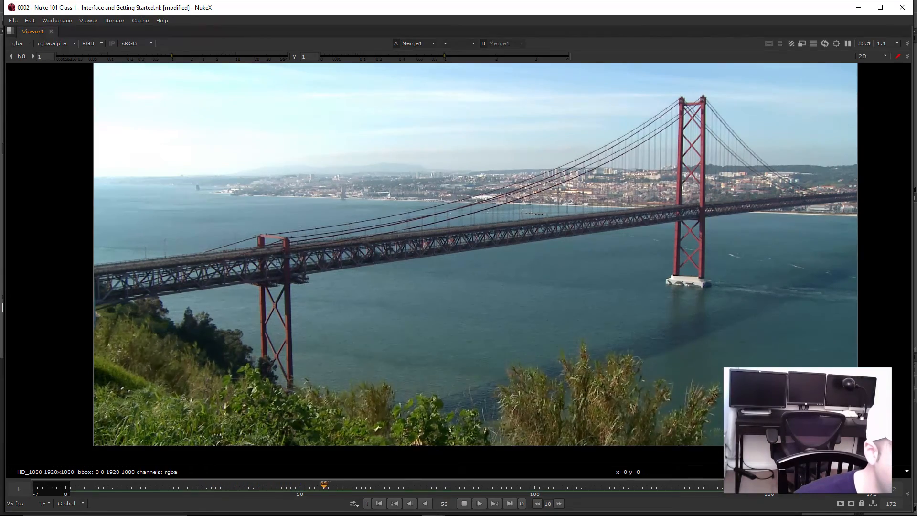
{"action": "left_click", "coordinate": [464, 503]}
Step: Go to frame 4, restore the full workspace and reopen the RotoPaint node's properties
{"action": "left_click_drag", "start_coordinate": [370, 486], "coordinate": [84, 486]}
{"action": "key", "text": "space"}
{"action": "scroll", "coordinate": [153, 152], "scroll_direction": "down", "scroll_amount": 2}
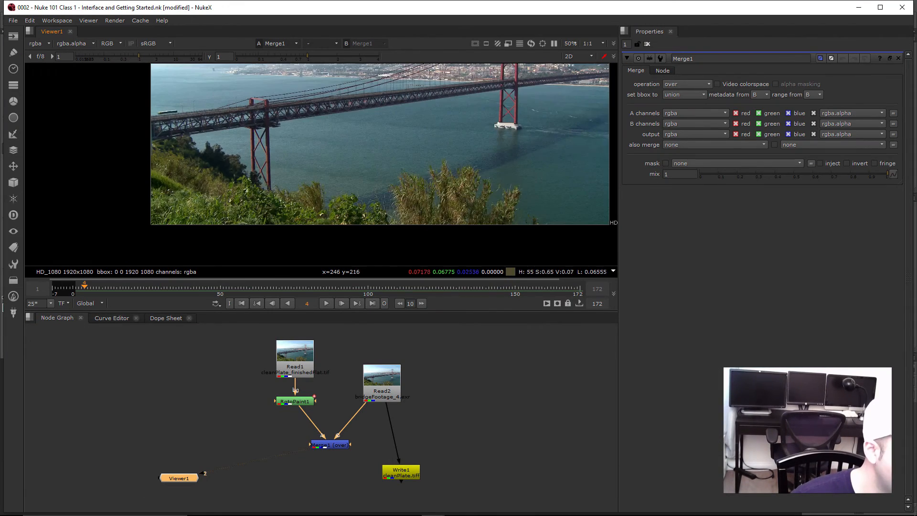
{"action": "middle_click_drag", "start_coordinate": [144, 85], "coordinate": [208, 138]}
{"action": "scroll", "coordinate": [209, 139], "scroll_direction": "up", "scroll_amount": 3}
{"action": "left_click", "coordinate": [295, 401]}
{"action": "double_click", "coordinate": [295, 401]}
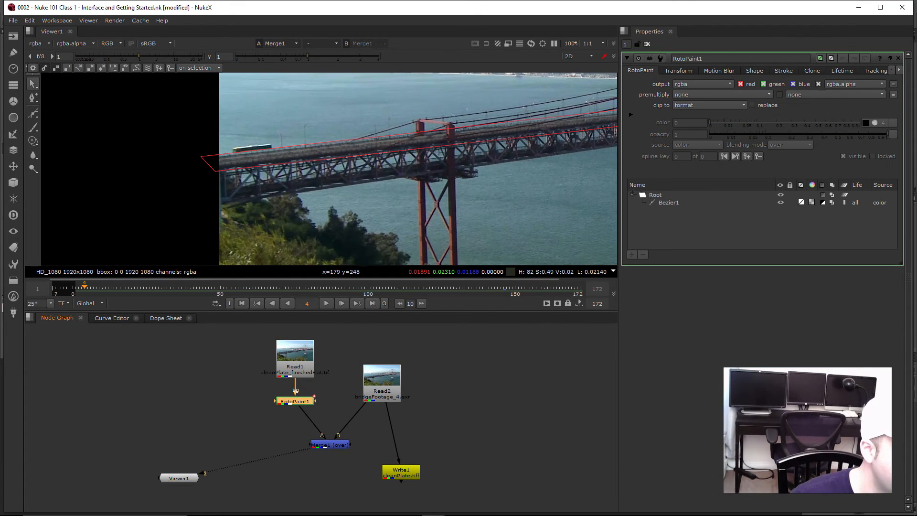
Step: Raise the Bezier's upper corner at the bridge's left end above the bus, with its feather edge extending higher
{"action": "scroll", "coordinate": [282, 167], "scroll_direction": "up", "scroll_amount": 2}
{"action": "middle_click_drag", "start_coordinate": [250, 168], "coordinate": [273, 214]}
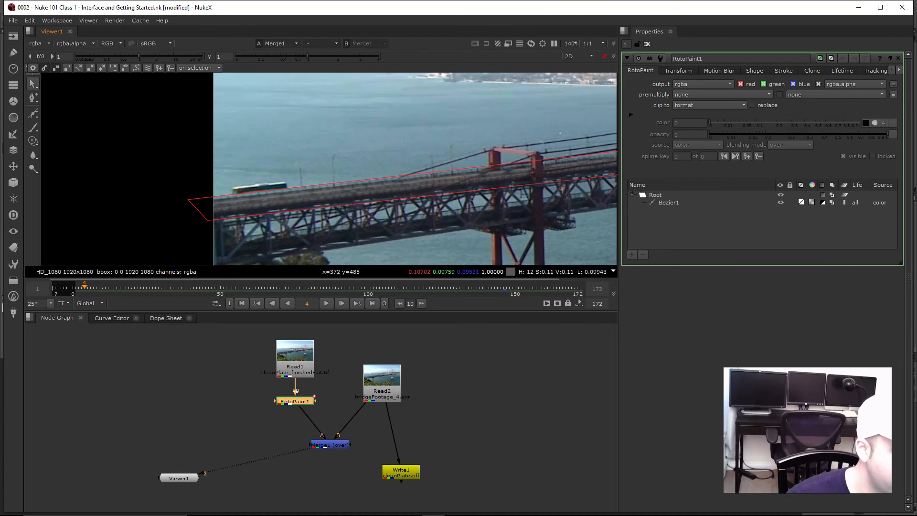
{"action": "left_click", "coordinate": [488, 166]}
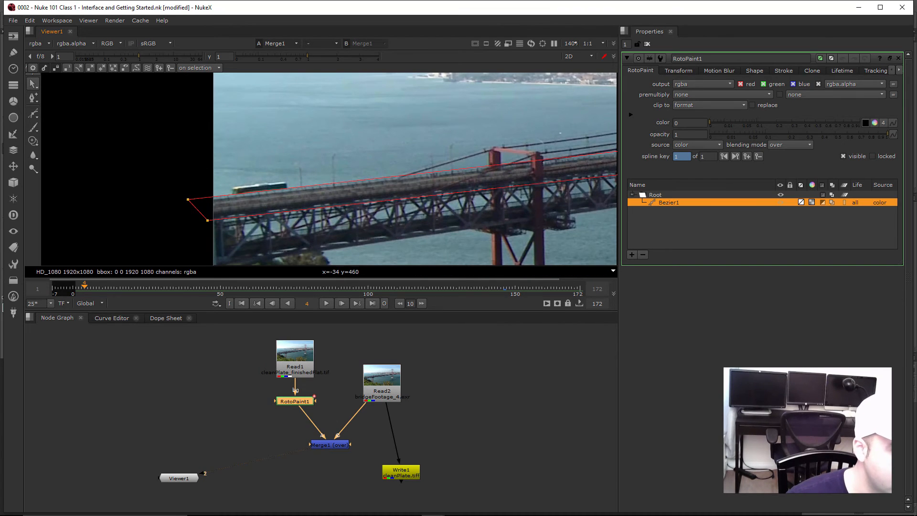
{"action": "left_click_drag", "start_coordinate": [186, 200], "coordinate": [181, 189]}
{"action": "scroll", "coordinate": [181, 189], "scroll_direction": "down", "scroll_amount": 3}
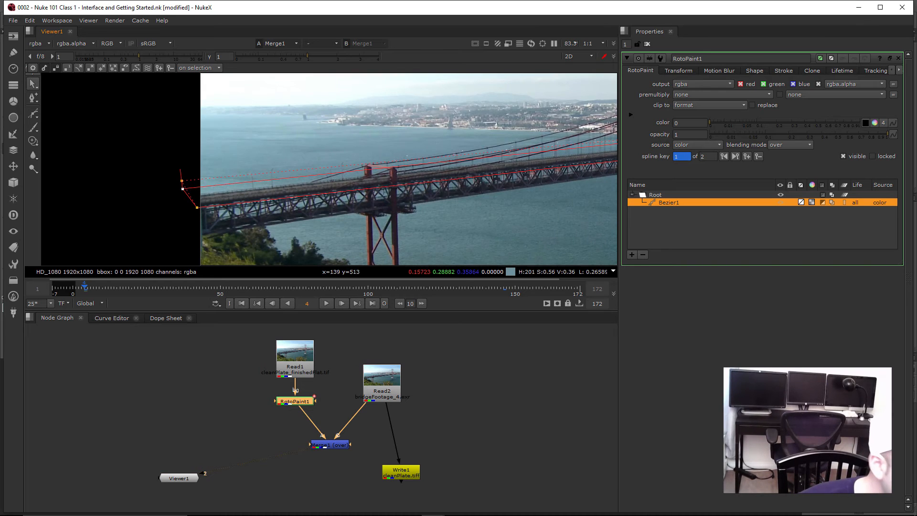
Step: Adjust the Bezier's upper corner at the right end of the bridge so the shape and its feather cover the deck traffic
{"action": "scroll", "coordinate": [373, 157], "scroll_direction": "down", "scroll_amount": 3}
{"action": "middle_click_drag", "start_coordinate": [549, 160], "coordinate": [329, 174]}
{"action": "scroll", "coordinate": [330, 174], "scroll_direction": "up", "scroll_amount": 3}
{"action": "middle_click_drag", "start_coordinate": [568, 144], "coordinate": [436, 170]}
{"action": "left_click_drag", "start_coordinate": [491, 145], "coordinate": [492, 152]}
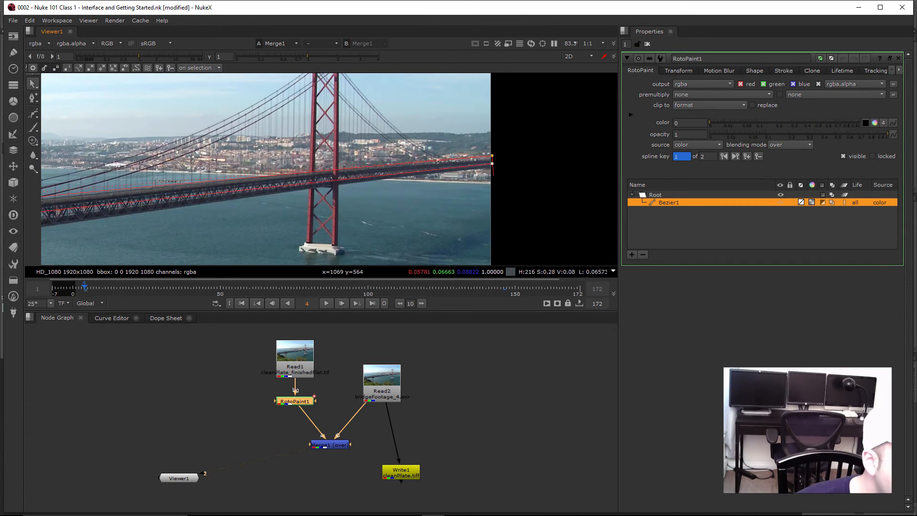
{"action": "middle_click_drag", "start_coordinate": [160, 183], "coordinate": [515, 155]}
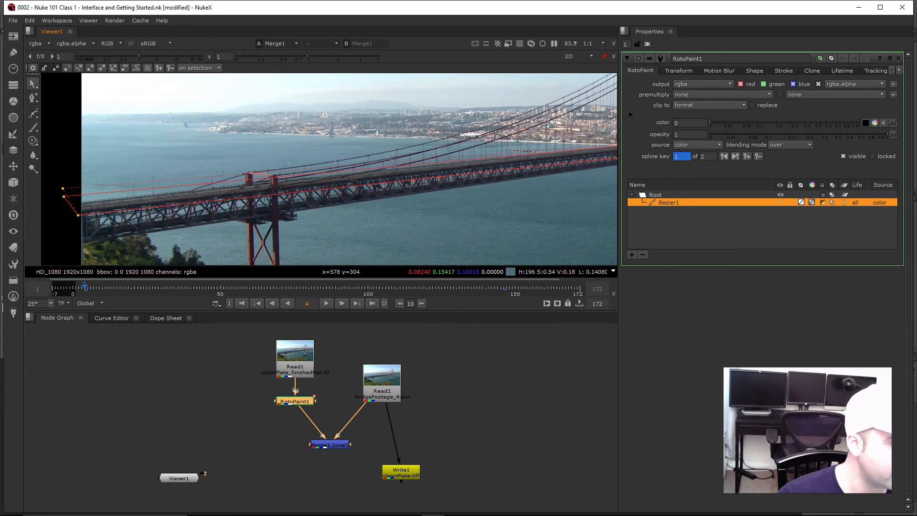
Step: Play the shape briefly, return to frame 4 and remove the animation from all of the Bezier's points
{"action": "key", "text": "l"}
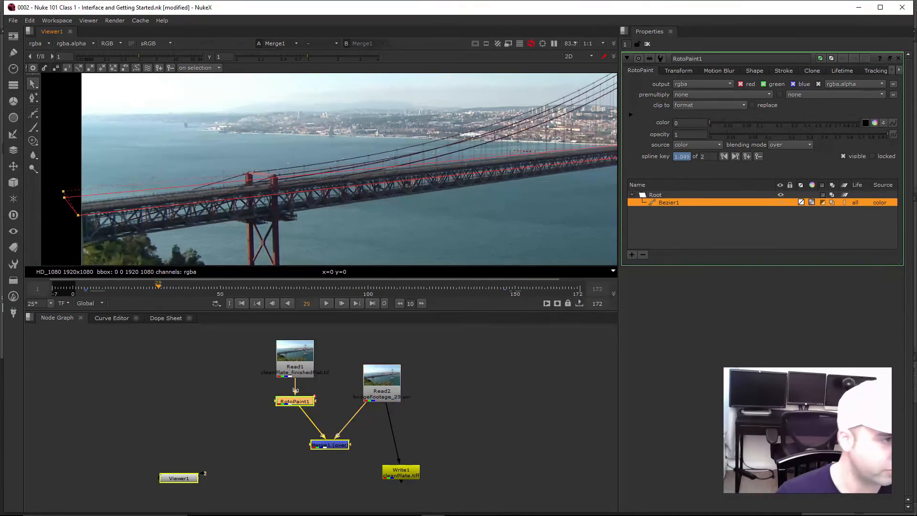
{"action": "left_click_drag", "start_coordinate": [158, 287], "coordinate": [90, 287]}
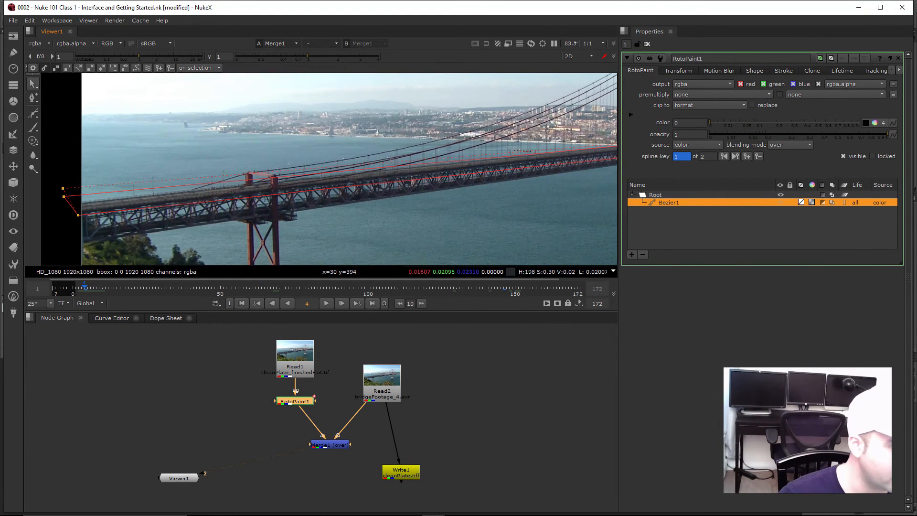
{"action": "scroll", "coordinate": [93, 217], "scroll_direction": "down", "scroll_amount": 5}
{"action": "scroll", "coordinate": [142, 216], "scroll_direction": "up", "scroll_amount": 2}
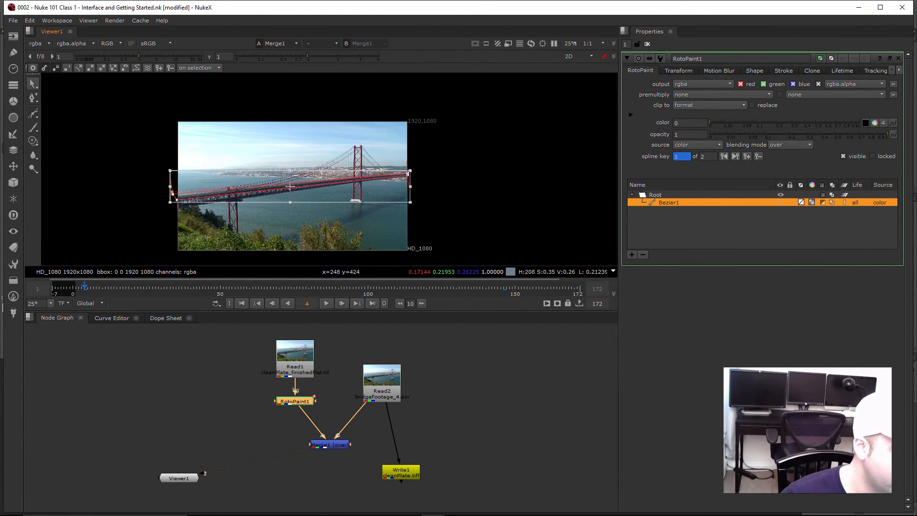
{"action": "right_click", "coordinate": [203, 187]}
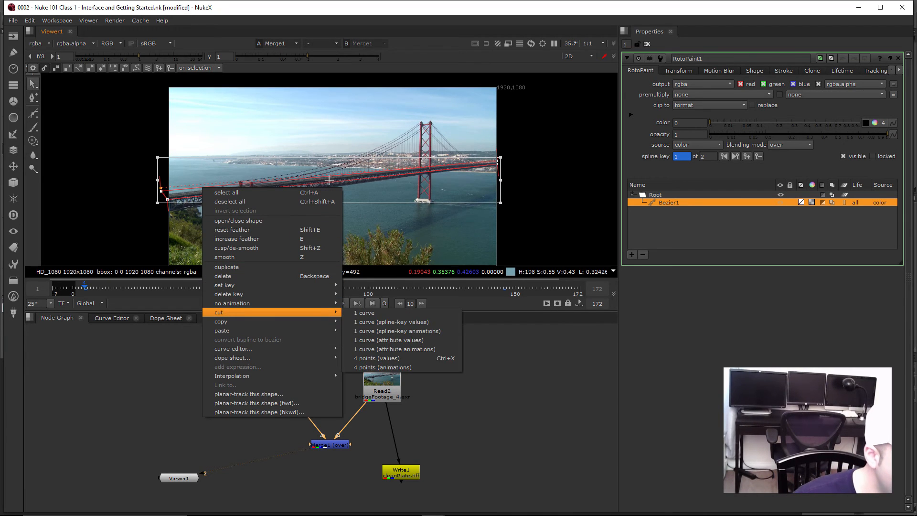
{"action": "mouse_move", "coordinate": [267, 303]}
{"action": "left_click", "coordinate": [368, 303]}
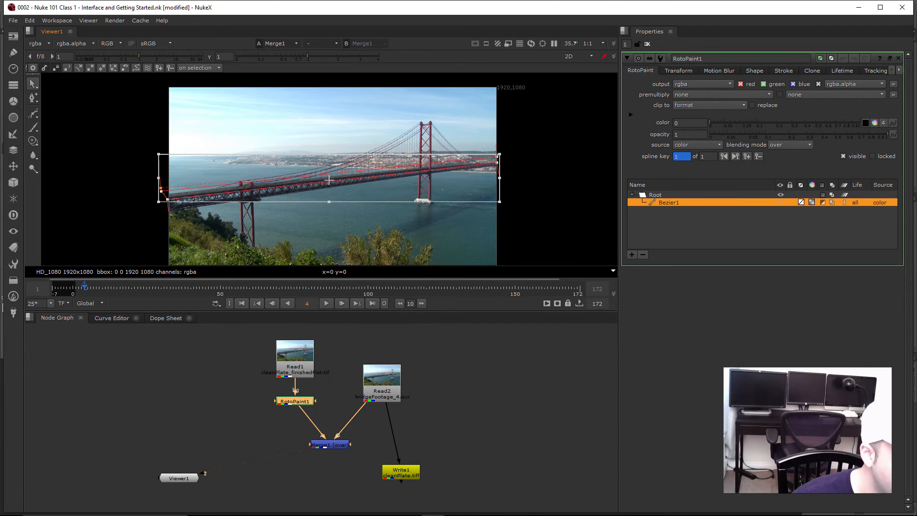
{"action": "left_click", "coordinate": [416, 236]}
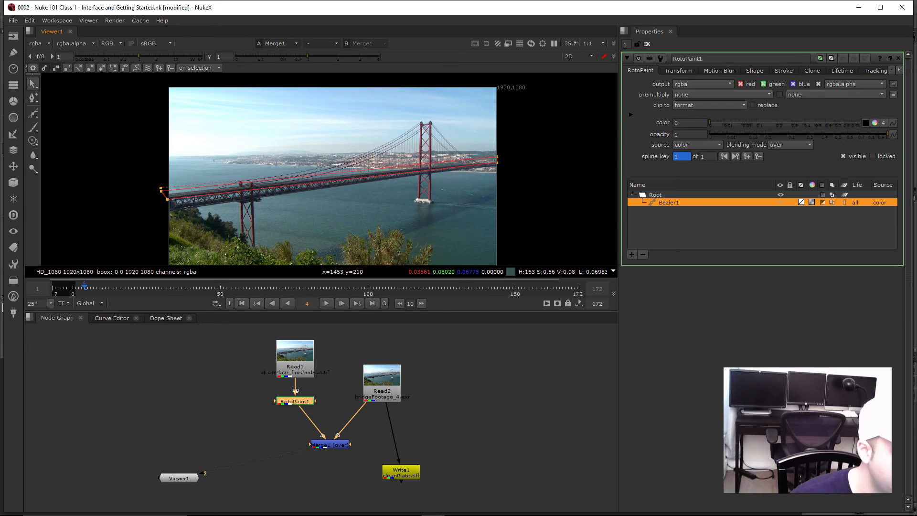
Step: Scrub to frame 136 in the enlarged viewer and play the merged shot with the static Bezier overlay showing
{"action": "left_click_drag", "start_coordinate": [84, 288], "coordinate": [464, 288]}
{"action": "key", "text": "space"}
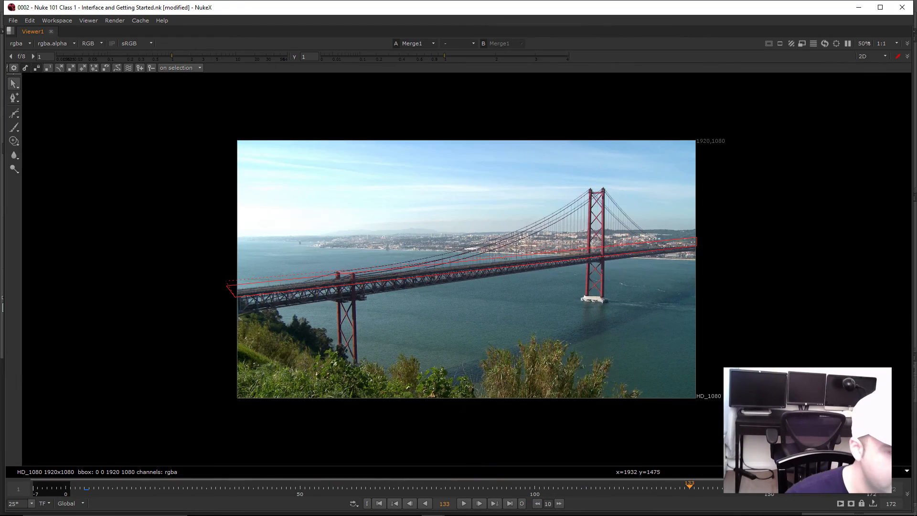
{"action": "scroll", "coordinate": [473, 325], "scroll_direction": "up", "scroll_amount": 5}
{"action": "scroll", "coordinate": [483, 330], "scroll_direction": "down", "scroll_amount": 3}
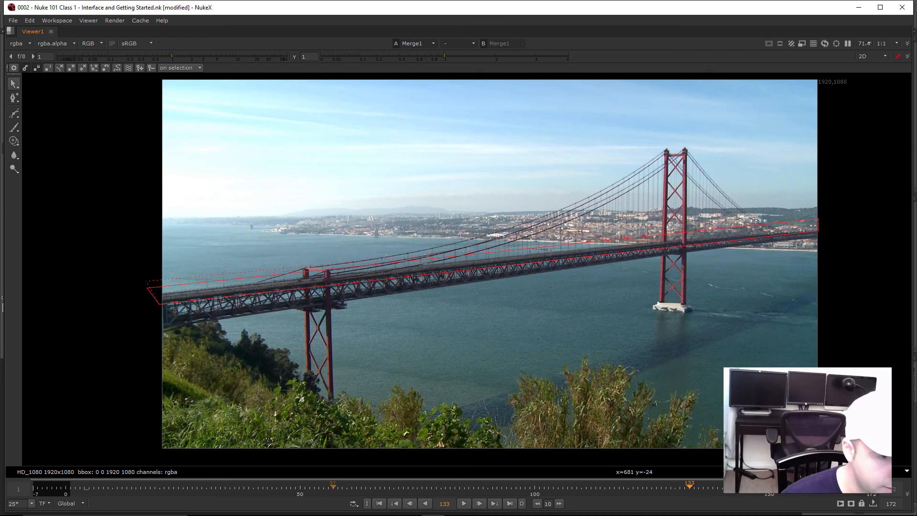
{"action": "left_click_drag", "start_coordinate": [624, 488], "coordinate": [704, 488]}
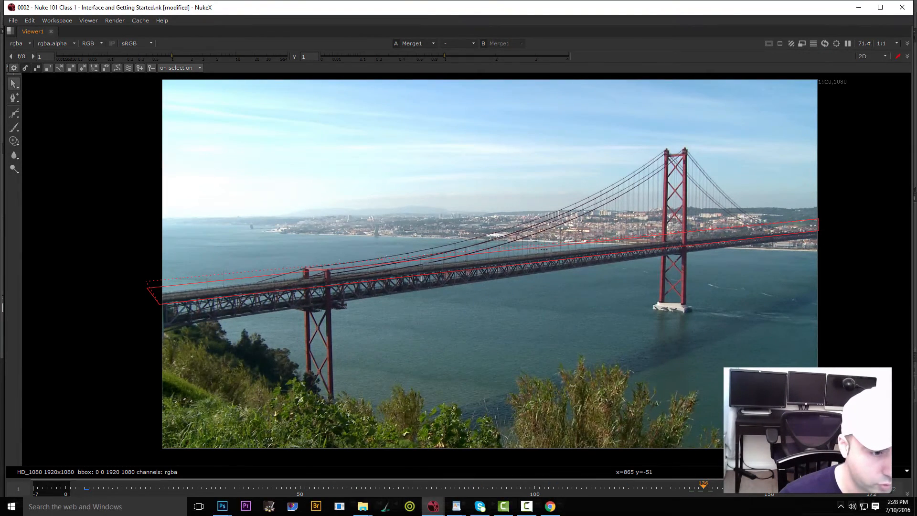
{"action": "left_click", "coordinate": [464, 504]}
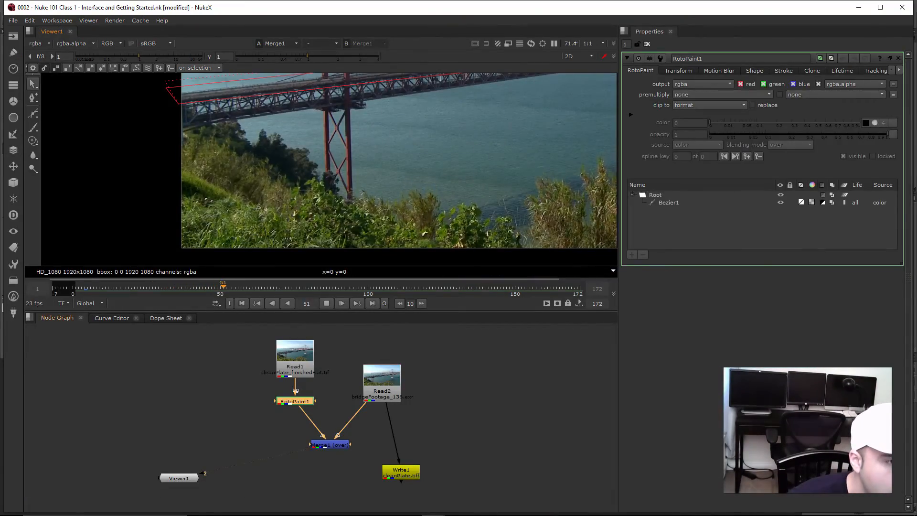
Step: Open the Merge node's properties to hide the roto overlay, then review the looping playback at full frame and stop it
{"action": "double_click", "coordinate": [329, 445]}
{"action": "key", "text": "space"}
{"action": "scroll", "coordinate": [359, 309], "scroll_direction": "up", "scroll_amount": 4}
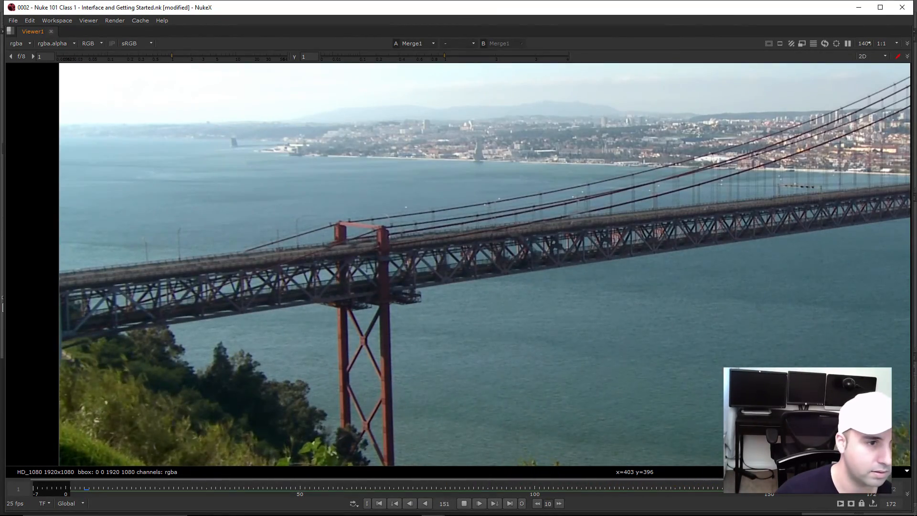
{"action": "key", "text": "f"}
{"action": "scroll", "coordinate": [699, 245], "scroll_direction": "up", "scroll_amount": 1}
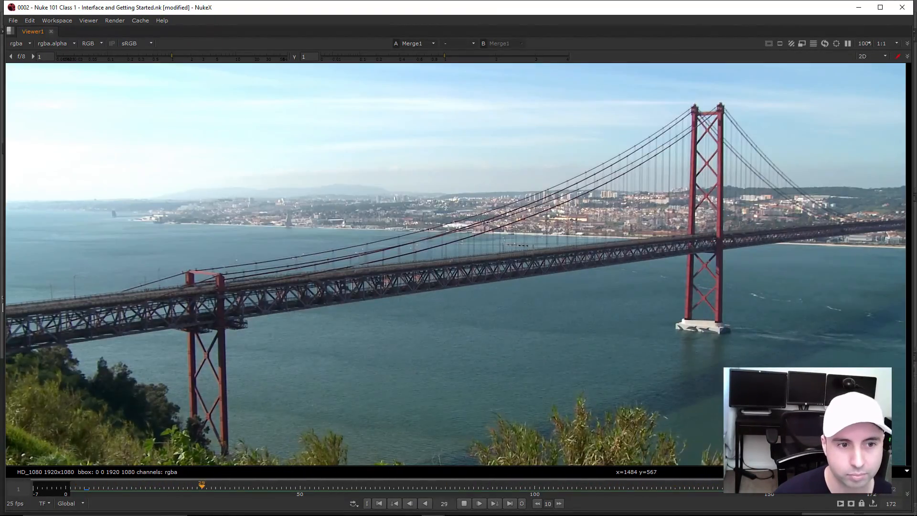
{"action": "middle_click_drag", "start_coordinate": [497, 325], "coordinate": [435, 334]}
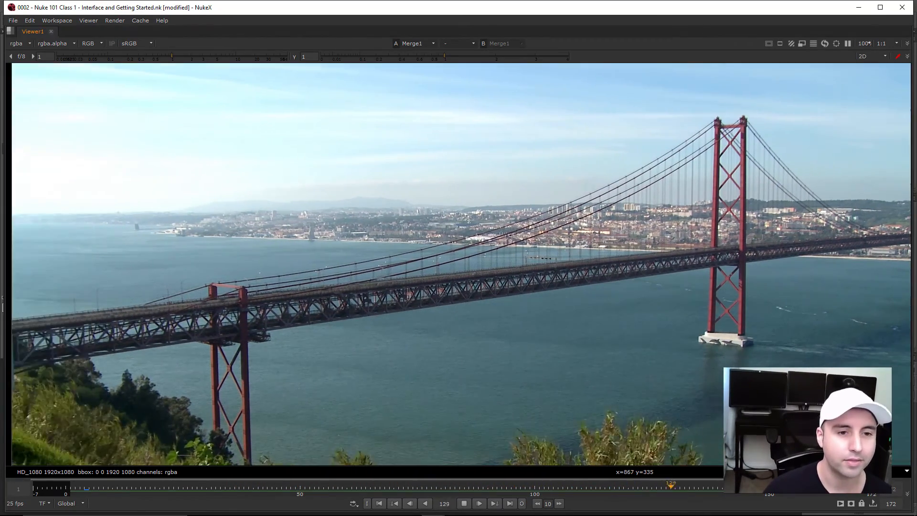
{"action": "key", "text": "f"}
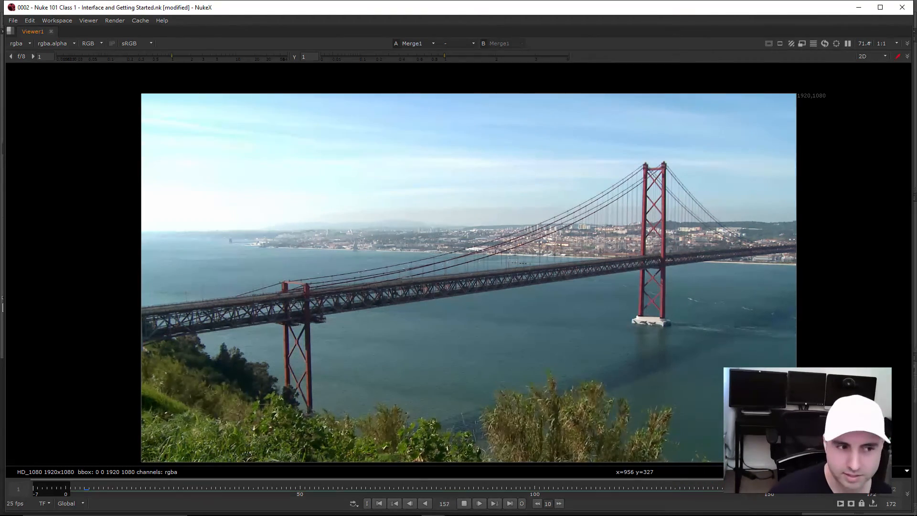
{"action": "left_click", "coordinate": [464, 503]}
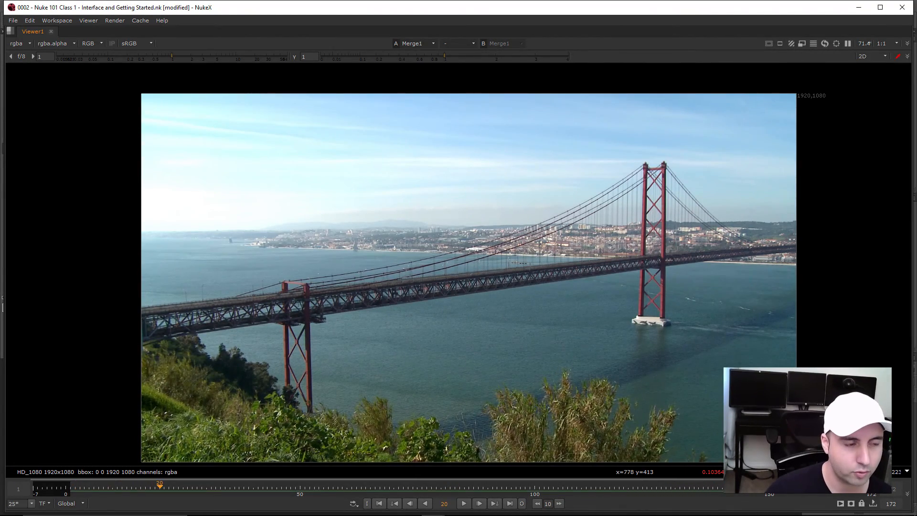
Step: Switch the viewer to the original bridge footage and play it enlarged to compare the traffic on the deck
{"action": "key", "text": "space"}
{"action": "key", "text": "2"}
{"action": "key", "text": "f"}
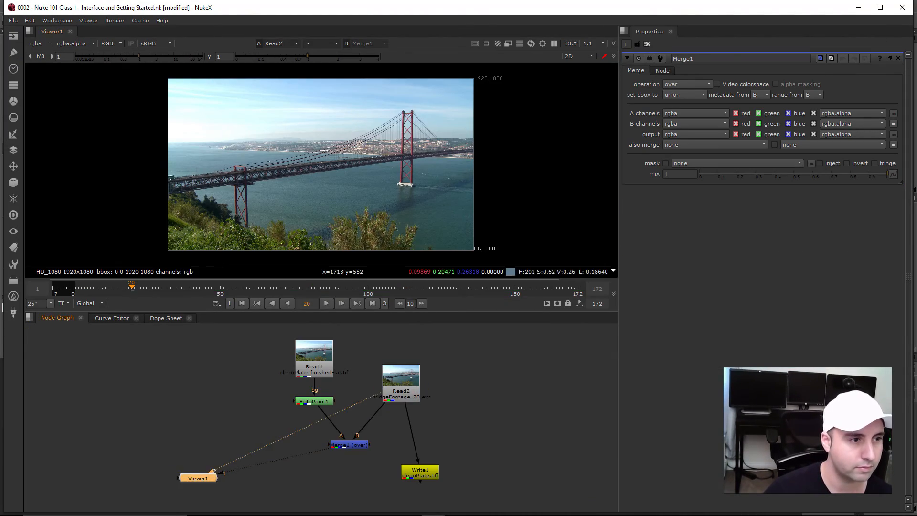
{"action": "scroll", "coordinate": [312, 141], "scroll_direction": "up", "scroll_amount": 3}
{"action": "key", "text": "space"}
{"action": "key", "text": "f"}
{"action": "scroll", "coordinate": [415, 351], "scroll_direction": "up", "scroll_amount": 1}
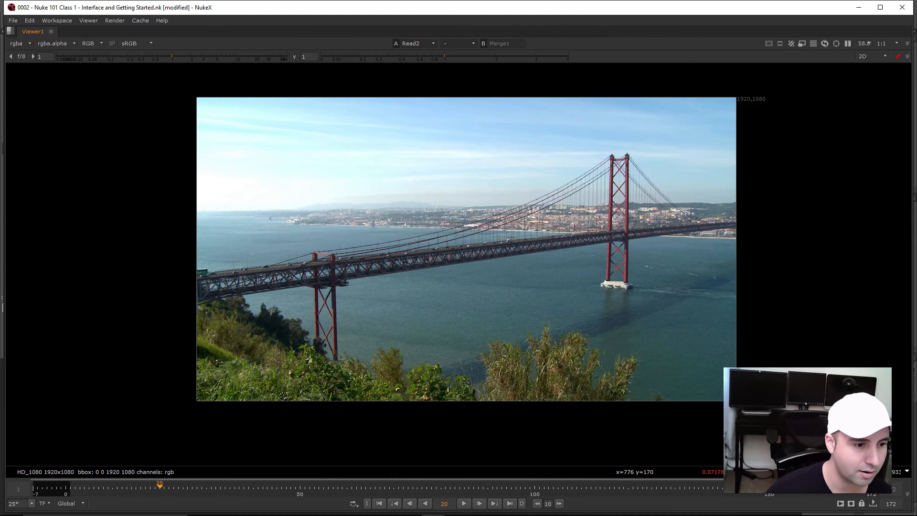
{"action": "scroll", "coordinate": [414, 353], "scroll_direction": "up", "scroll_amount": 1}
{"action": "key", "text": "l"}
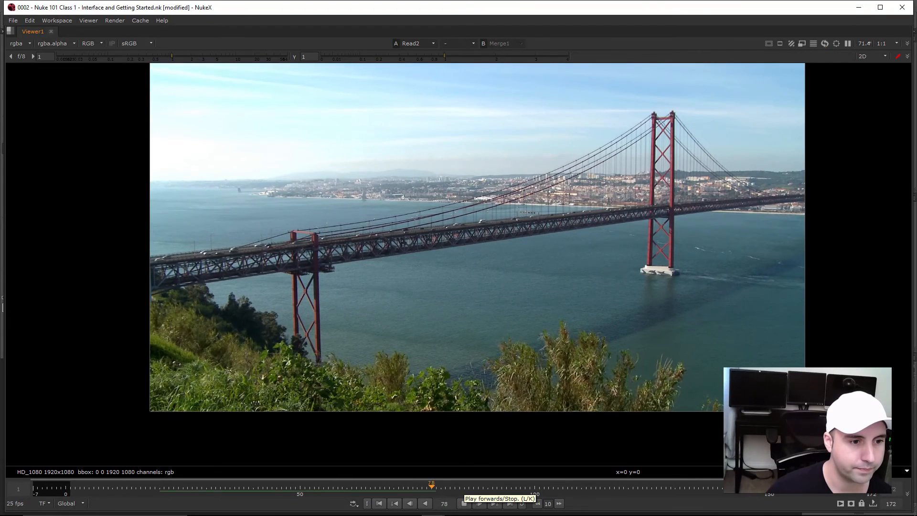
{"action": "left_click", "coordinate": [464, 504]}
Step: Set the viewer back to the Merge node and enlarge it to inspect the traffic-free result at frame 97
{"action": "key", "text": "space"}
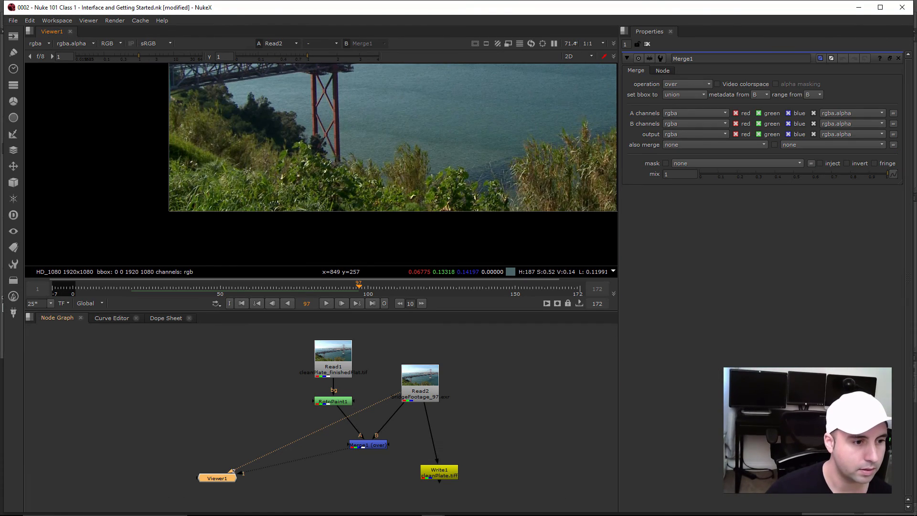
{"action": "key", "text": "1"}
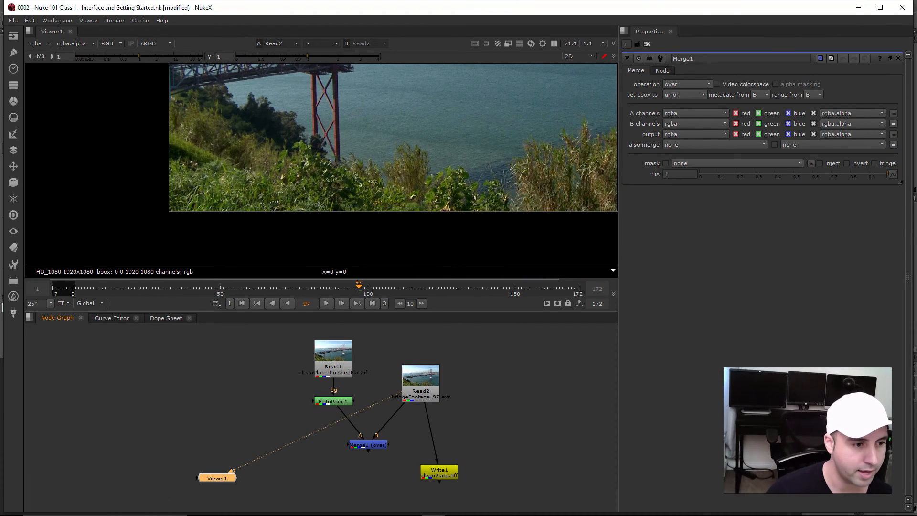
{"action": "key", "text": "space"}
{"action": "scroll", "coordinate": [471, 459], "scroll_direction": "up", "scroll_amount": 3}
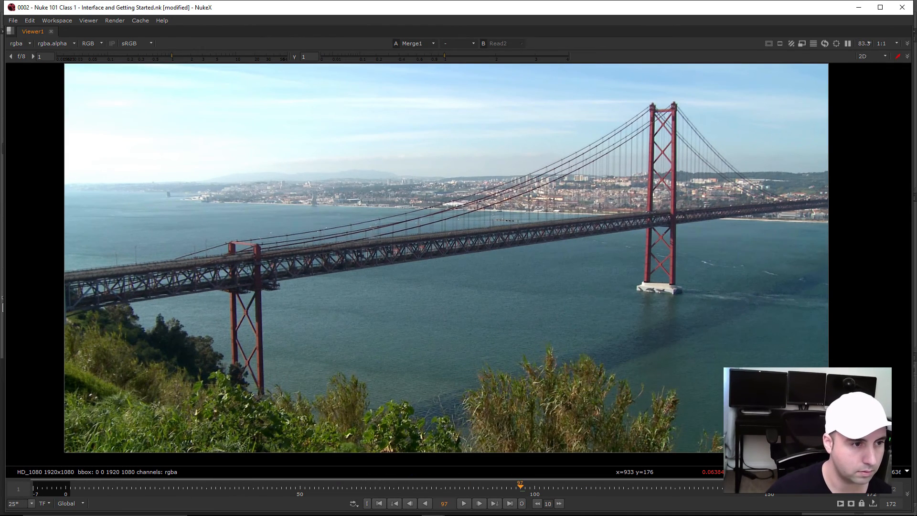
Step: Play the merged shot in the enlarged viewer to check the traffic-free deck, and stop it at frame 113
{"action": "key", "text": "2"}
{"action": "key", "text": "l"}
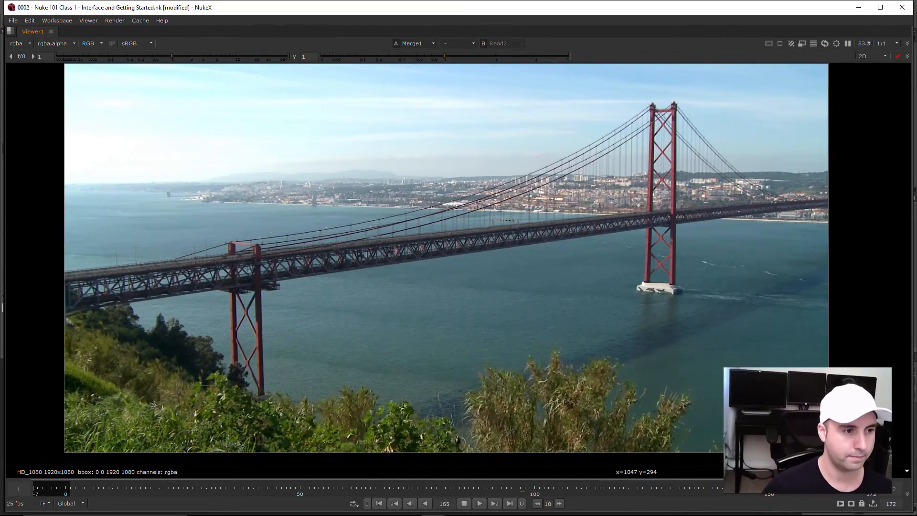
{"action": "key", "text": "1"}
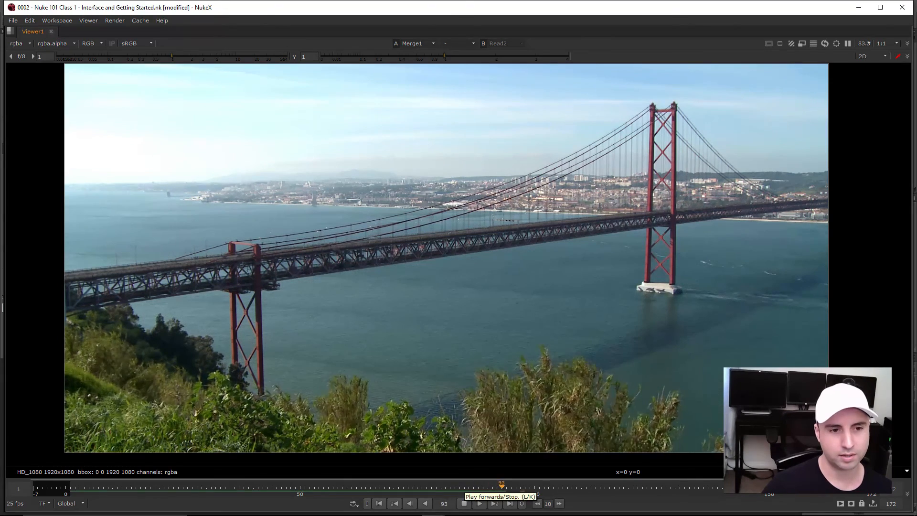
{"action": "left_click", "coordinate": [463, 504]}
{"action": "scroll", "coordinate": [583, 229], "scroll_direction": "down", "scroll_amount": 2}
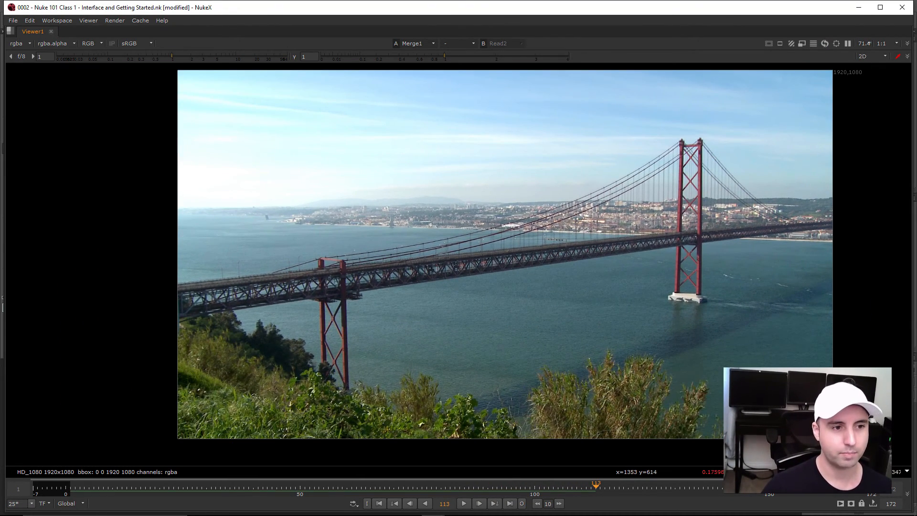
{"action": "middle_click_drag", "start_coordinate": [465, 251], "coordinate": [398, 270]}
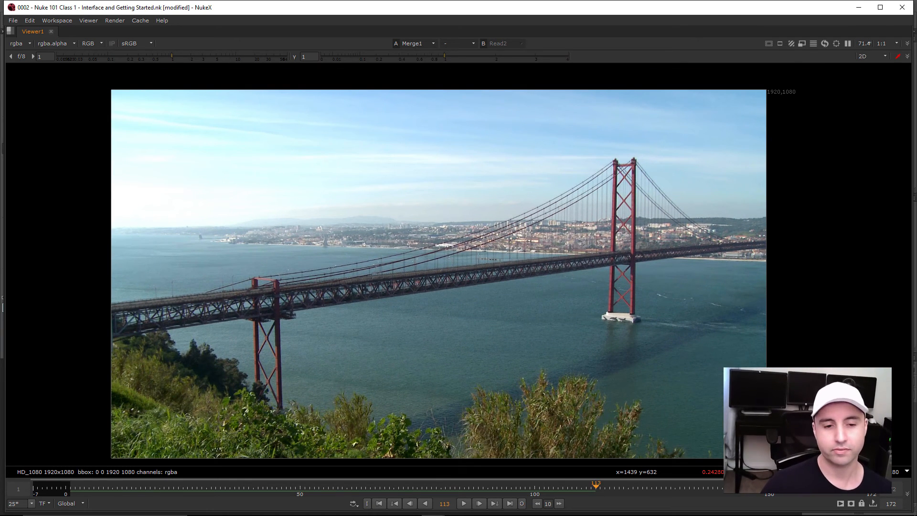
Step: Restore the enlarged viewer to the full workspace layout, fit the image in it, and save the script
{"action": "key", "text": "space"}
{"action": "key", "text": "f"}
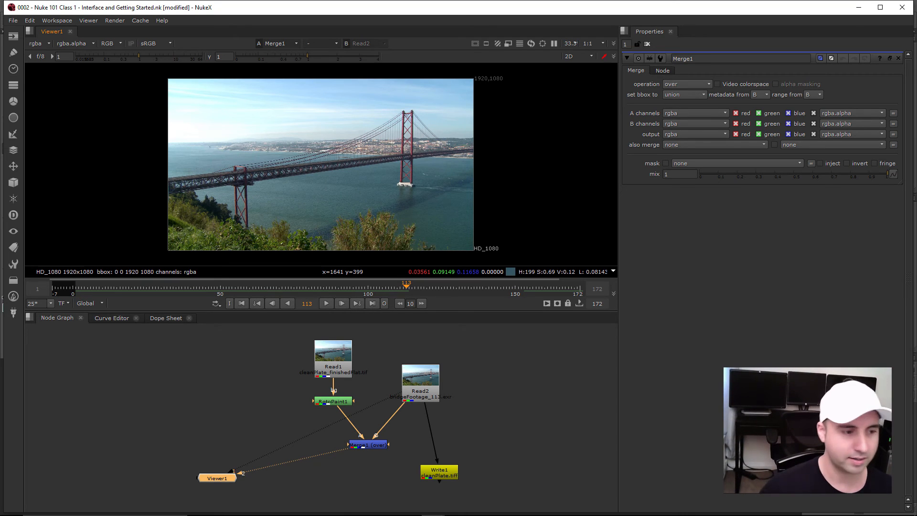
{"action": "middle_click_drag", "start_coordinate": [428, 209], "coordinate": [424, 181]}
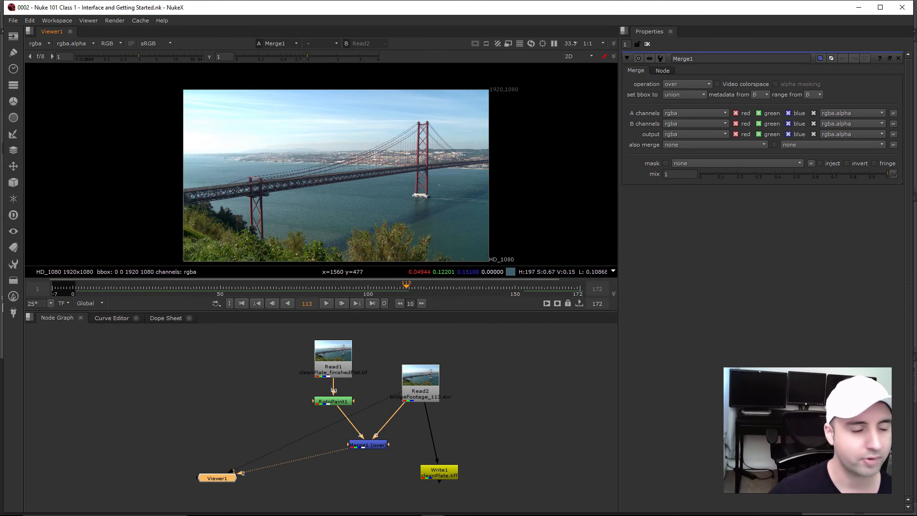
Step: Move the cleanPlate.tiff Write node clear of the Merge node and attach a new Write node to the Merge output
{"action": "middle_click_drag", "start_coordinate": [395, 397], "coordinate": [370, 414]}
{"action": "left_click_drag", "start_coordinate": [370, 415], "coordinate": [344, 461]}
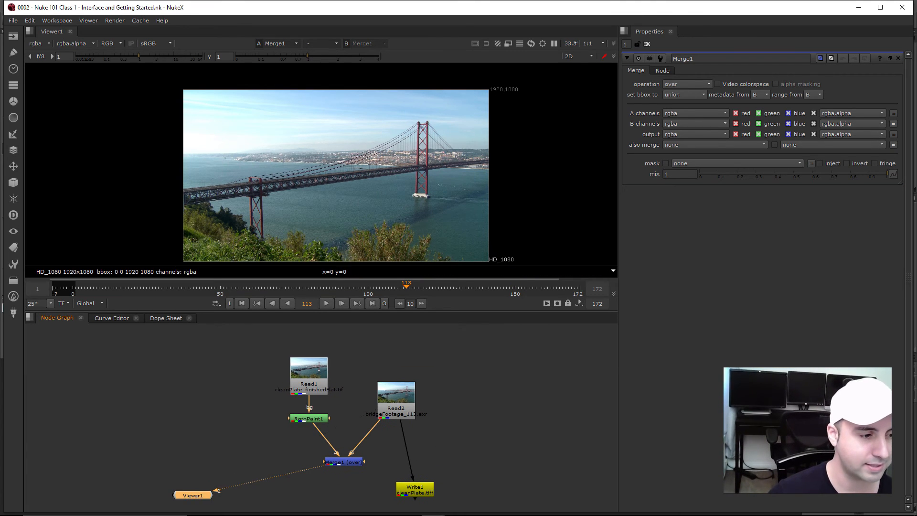
{"action": "middle_click_drag", "start_coordinate": [334, 444], "coordinate": [377, 415]}
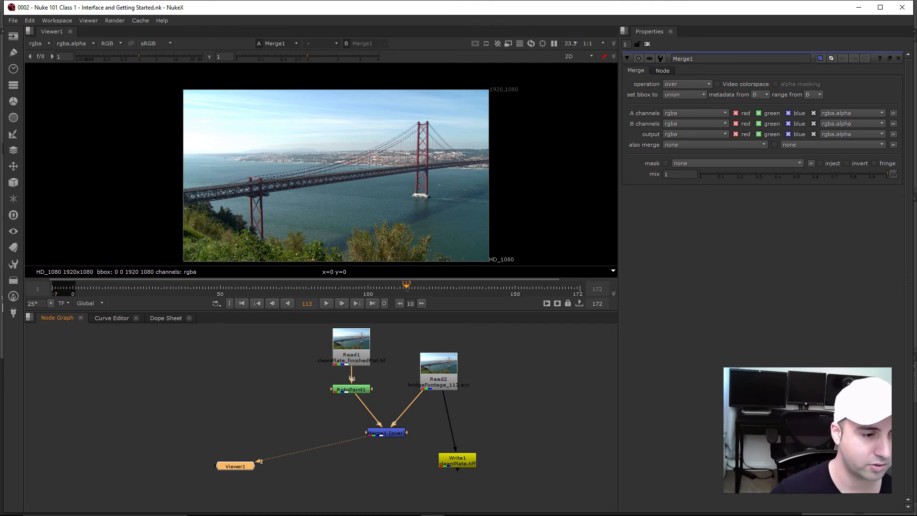
{"action": "left_click_drag", "start_coordinate": [457, 460], "coordinate": [428, 486]}
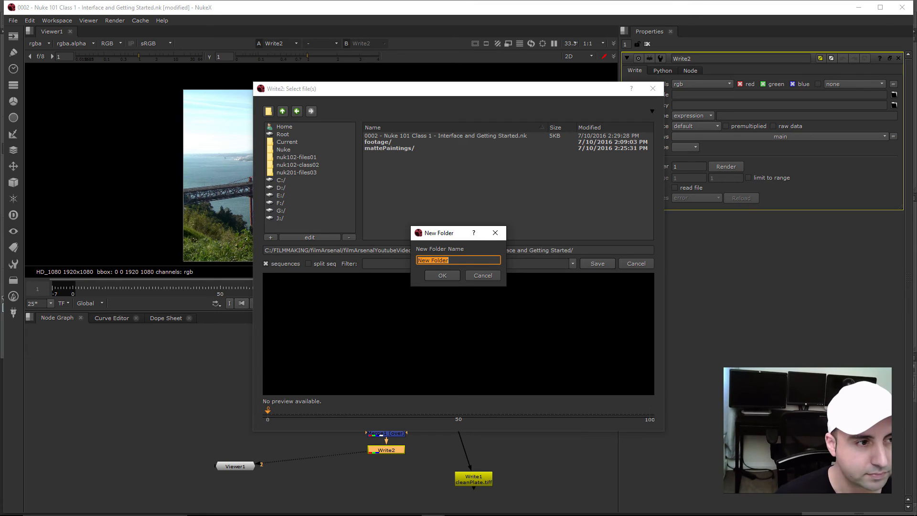
Step: Create a folder named Nukerenders in the project directory for the new Write node's output
{"action": "type", "text": "renders"}
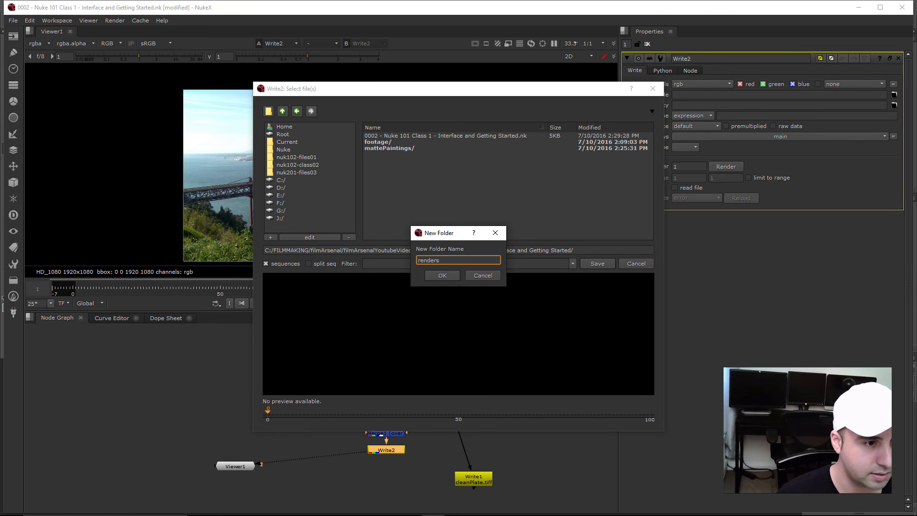
{"action": "key", "text": "Home"}
{"action": "type", "text": "Nuke"}
{"action": "key", "text": "Return"}
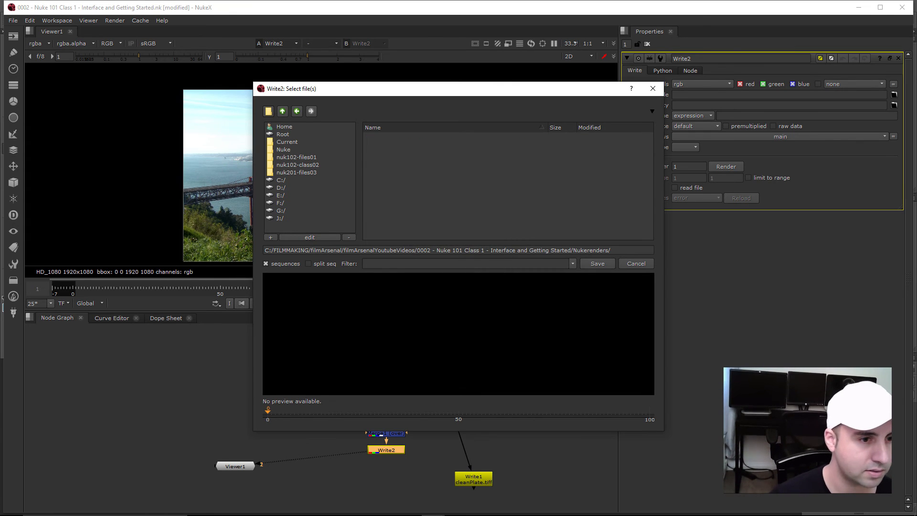
Step: Set the new Write node's output file to bridgev1.mov inside the Nukerenders folder
{"action": "type", "text": "br"}
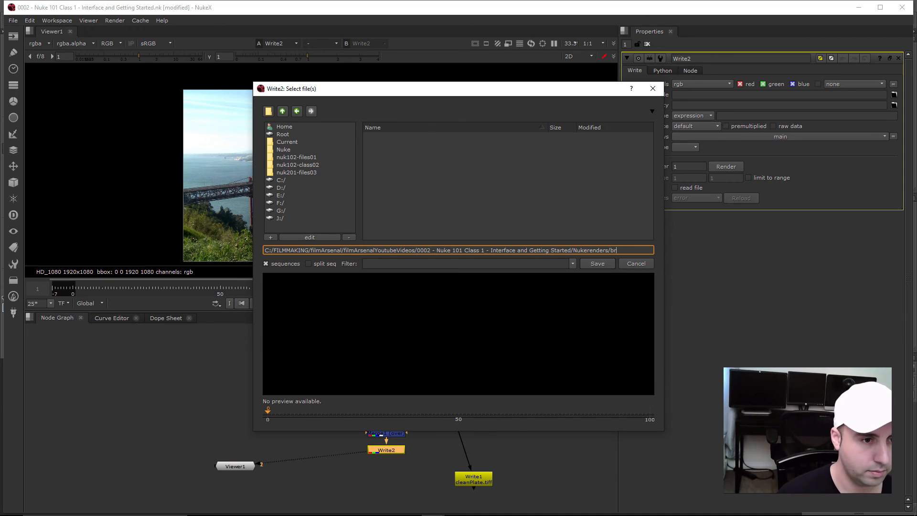
{"action": "type", "text": "idgev1."}
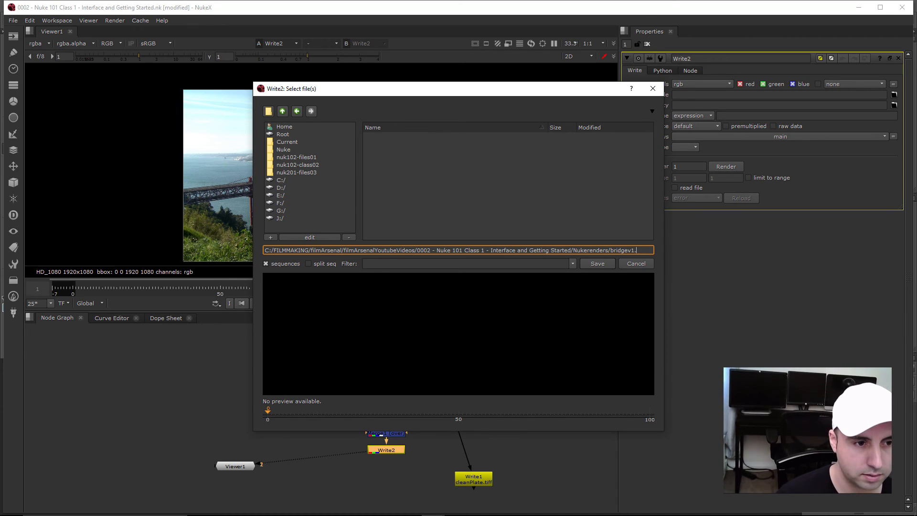
{"action": "type", "text": "mov"}
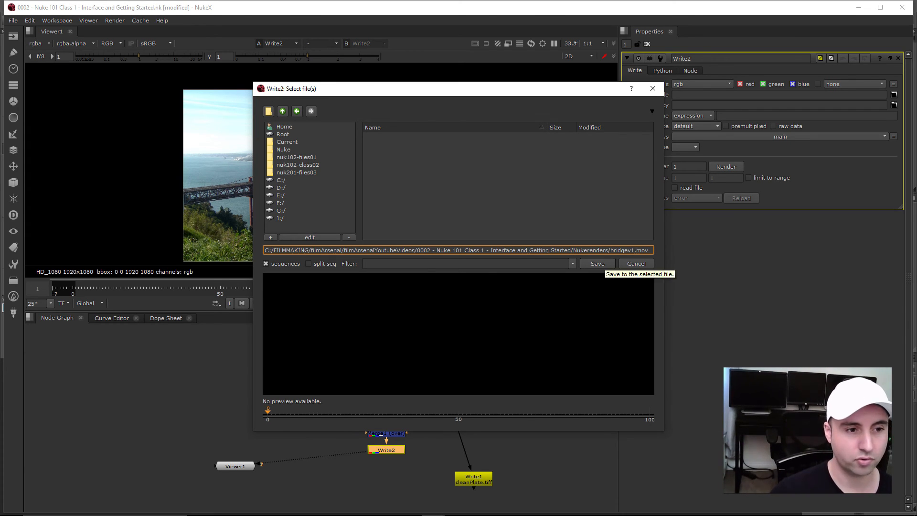
{"action": "left_click", "coordinate": [598, 263]}
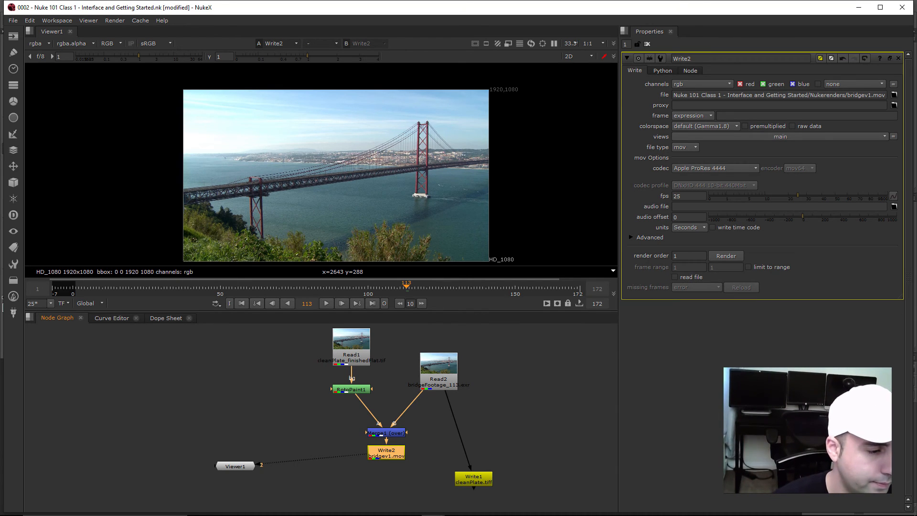
Step: Space the bridgev1.mov Write node farther below the Merge node and choose Apple ProRes 4444 as its codec
{"action": "left_click_drag", "start_coordinate": [387, 452], "coordinate": [386, 466]}
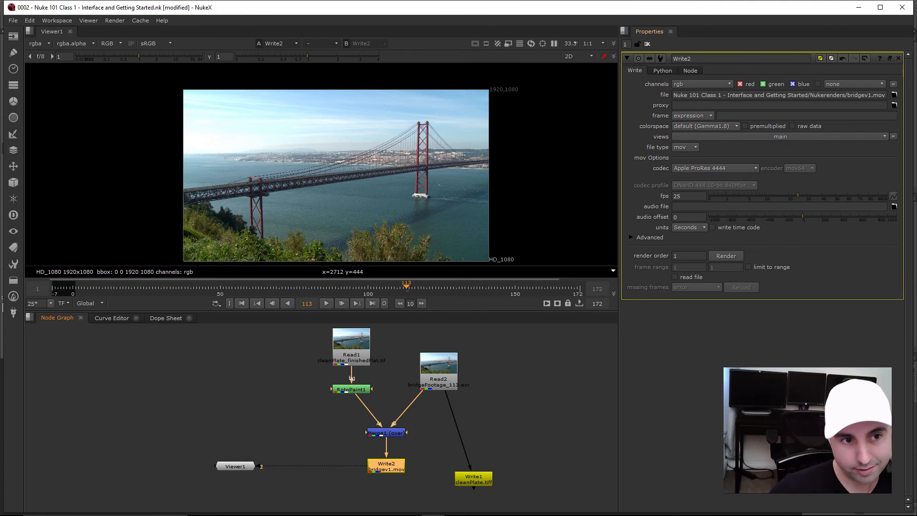
{"action": "left_click", "coordinate": [715, 168]}
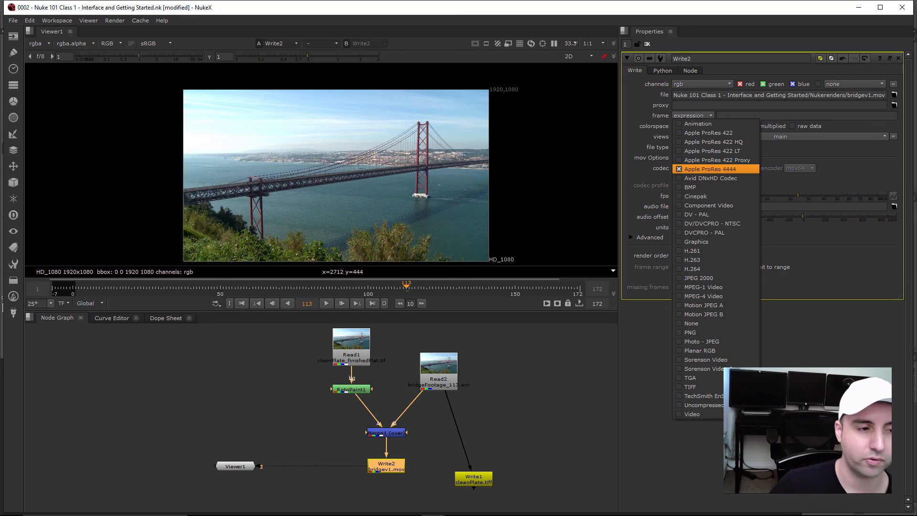
{"action": "left_click", "coordinate": [710, 169]}
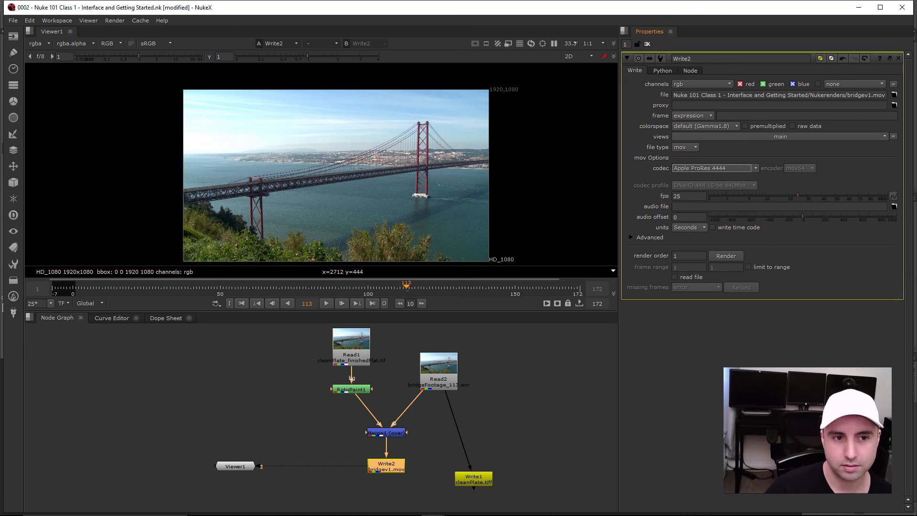
Step: Render the selected bridgev1.mov Write node over the input frame range 1-180
{"action": "left_click", "coordinate": [544, 406]}
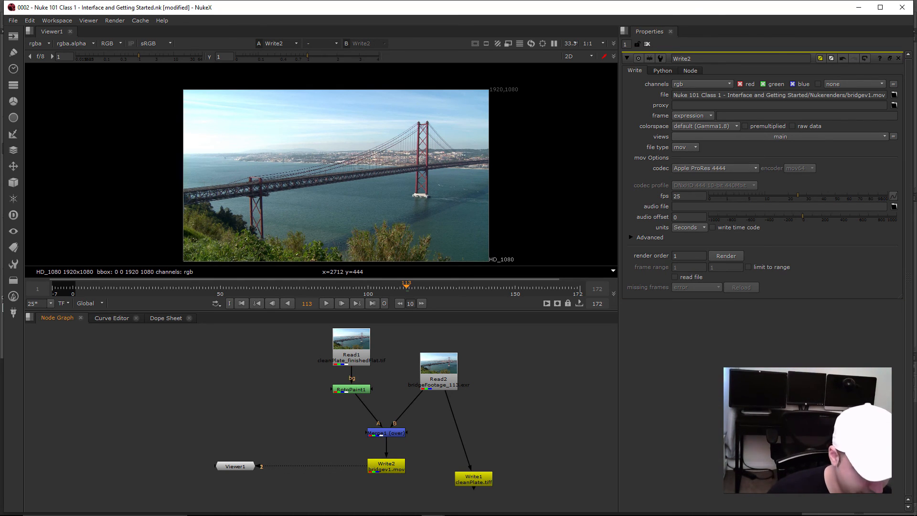
{"action": "left_click", "coordinate": [385, 465]}
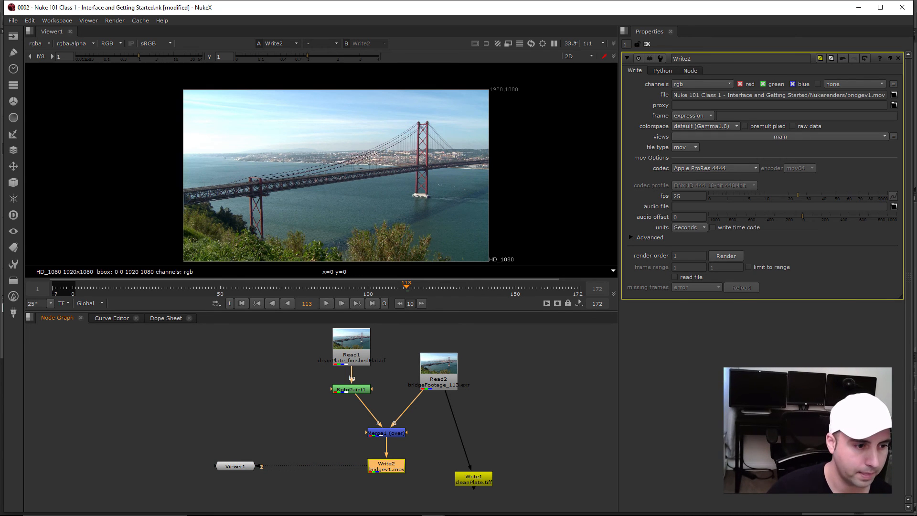
{"action": "left_click", "coordinate": [115, 21]}
{"action": "left_click", "coordinate": [149, 51]}
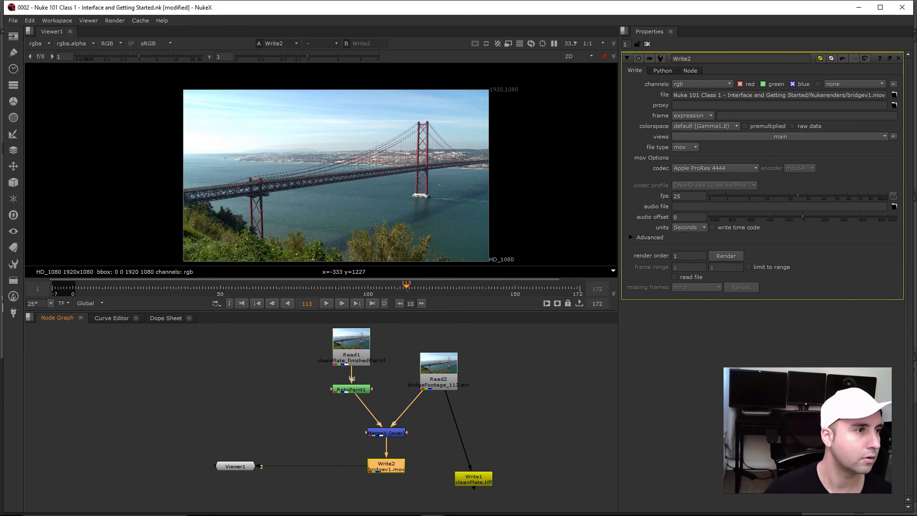
{"action": "left_click", "coordinate": [115, 21]}
{"action": "left_click", "coordinate": [138, 49]}
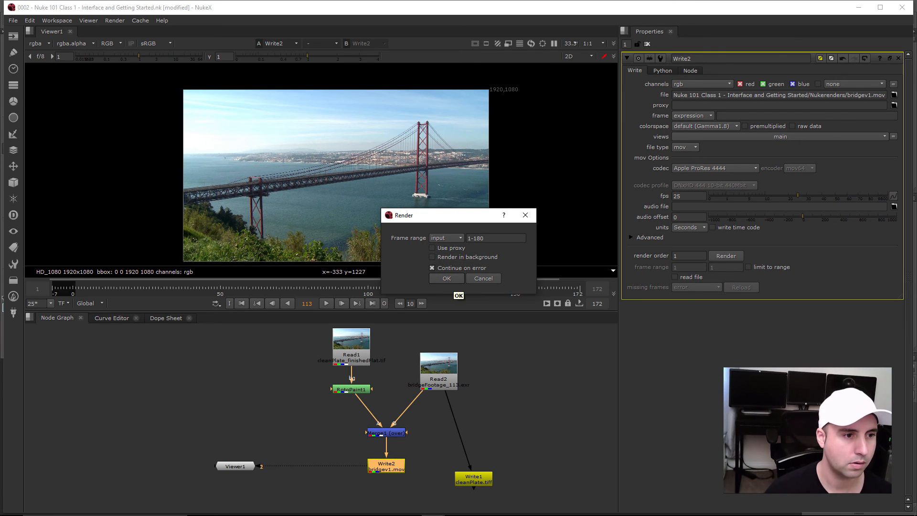
{"action": "left_click", "coordinate": [446, 278]}
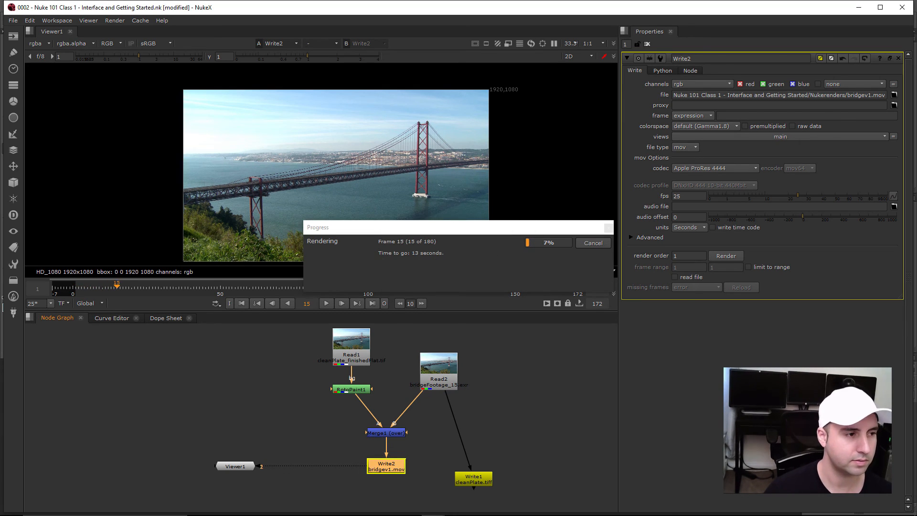
Step: Switch to File Explorer and open the Nukerenders folder in the project directory
{"action": "mouse_move", "coordinate": [362, 506]}
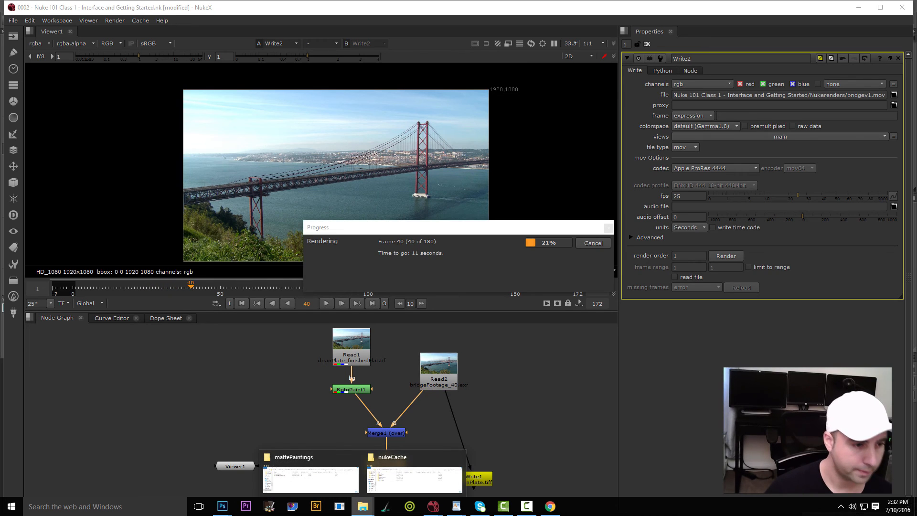
{"action": "left_click", "coordinate": [414, 478]}
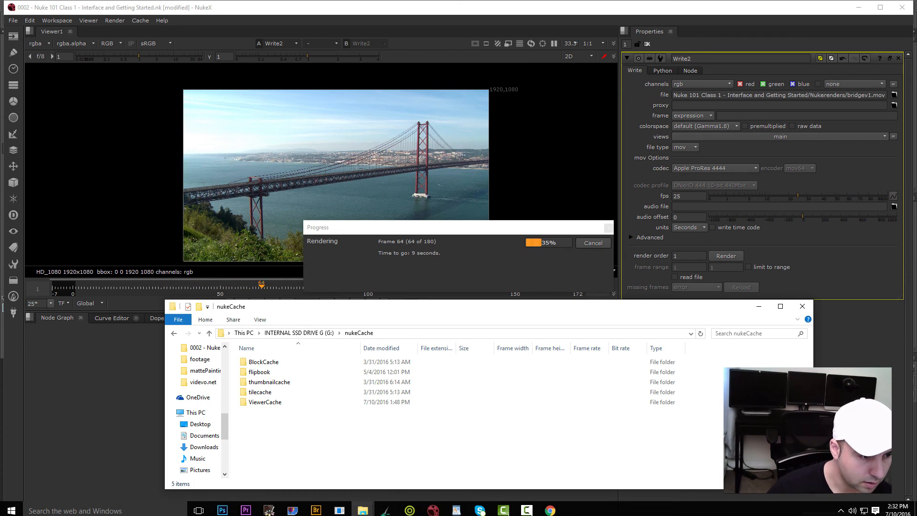
{"action": "mouse_move", "coordinate": [363, 505]}
{"action": "left_click", "coordinate": [310, 473]}
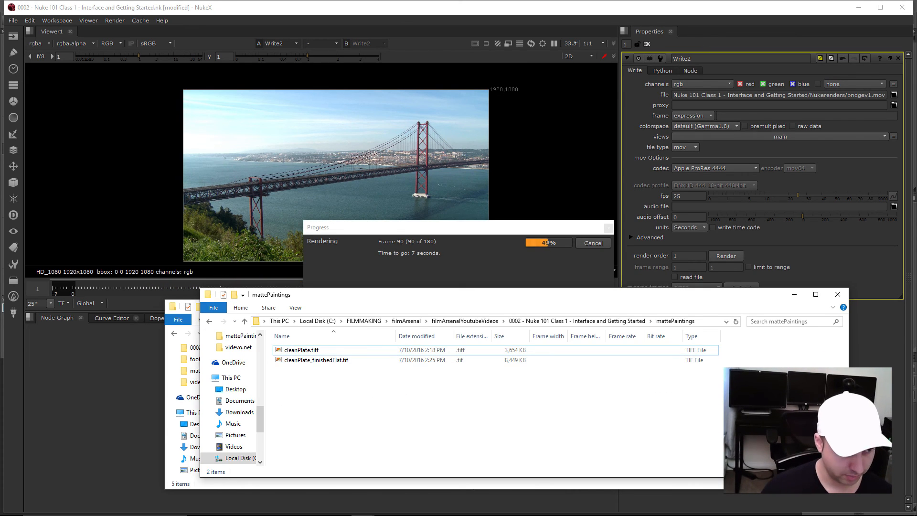
{"action": "key", "text": "alt+Left"}
{"action": "double_click", "coordinate": [299, 369]}
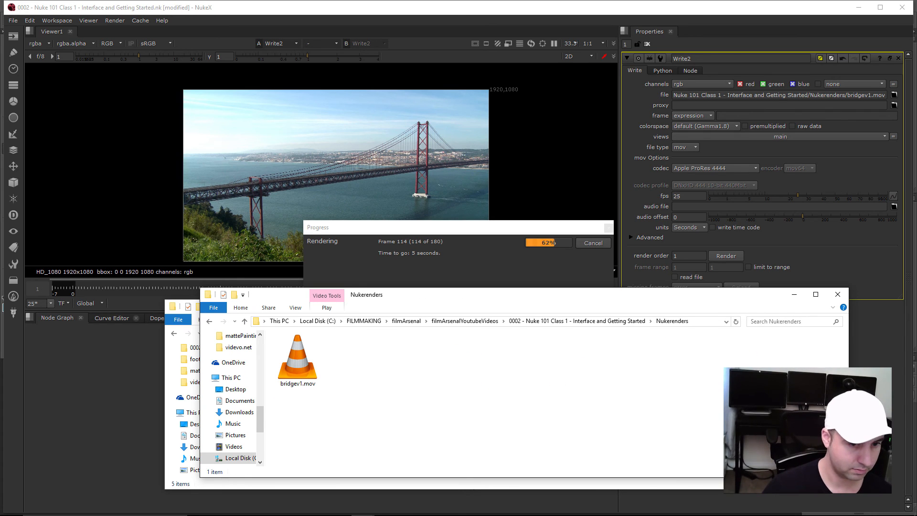
Step: Display the Nukerenders folder as a details list and fit the Date column to its contents
{"action": "right_click", "coordinate": [537, 376]}
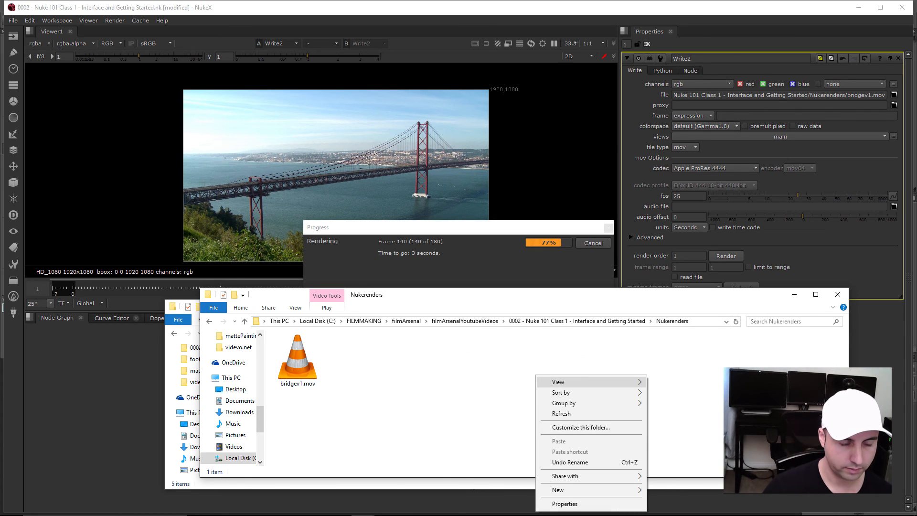
{"action": "mouse_move", "coordinate": [557, 382]}
{"action": "left_click", "coordinate": [467, 434]}
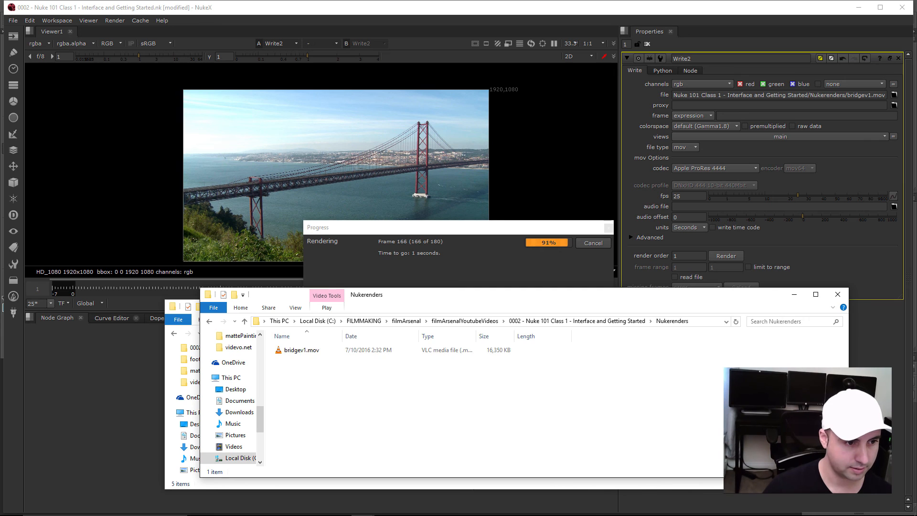
{"action": "double_click", "coordinate": [343, 336]}
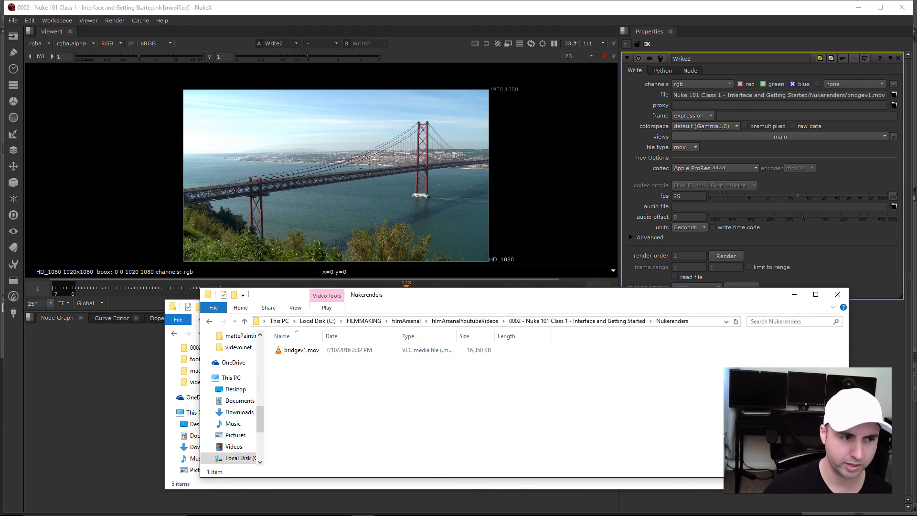
Step: Open bridgev1.mov in VLC media player to review the rendered shot, close the player and return to NukeX
{"action": "left_click", "coordinate": [305, 350]}
{"action": "double_click", "coordinate": [306, 350]}
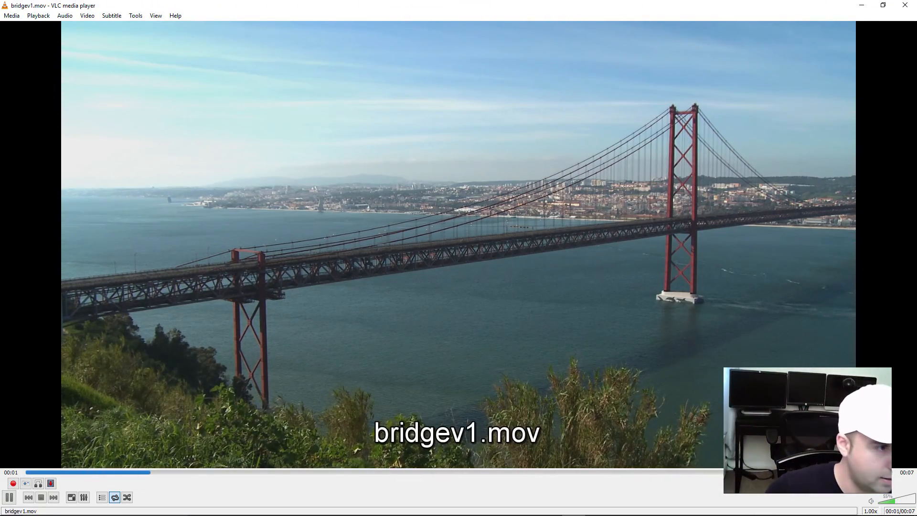
{"action": "key", "text": "space"}
{"action": "key", "text": "space"}
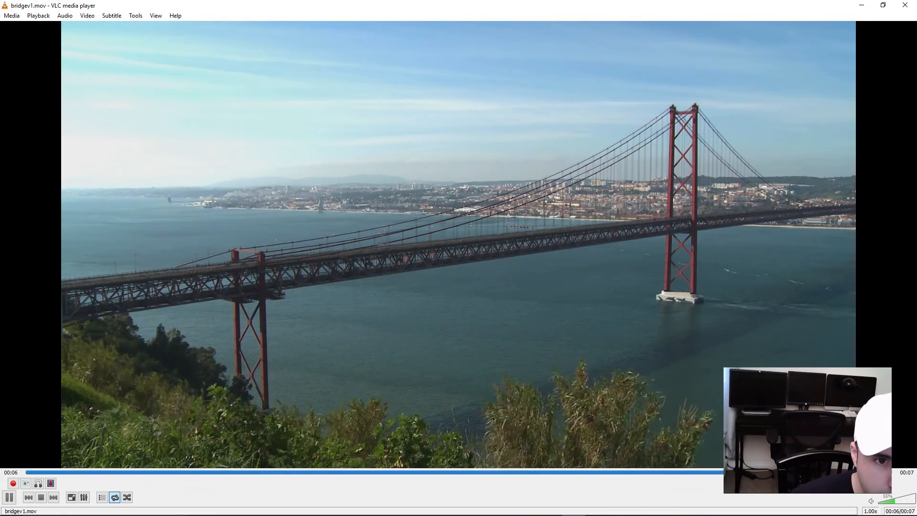
{"action": "key", "text": "space"}
{"action": "key", "text": "space"}
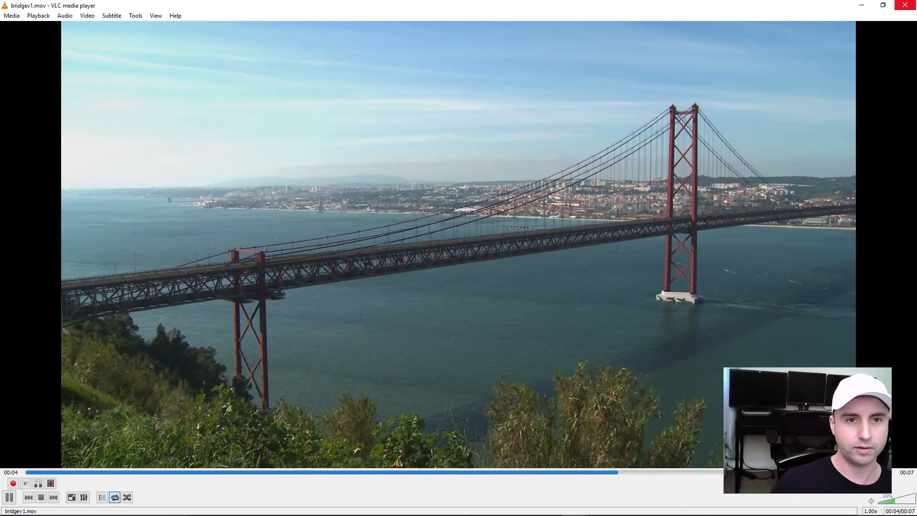
{"action": "left_click", "coordinate": [905, 6]}
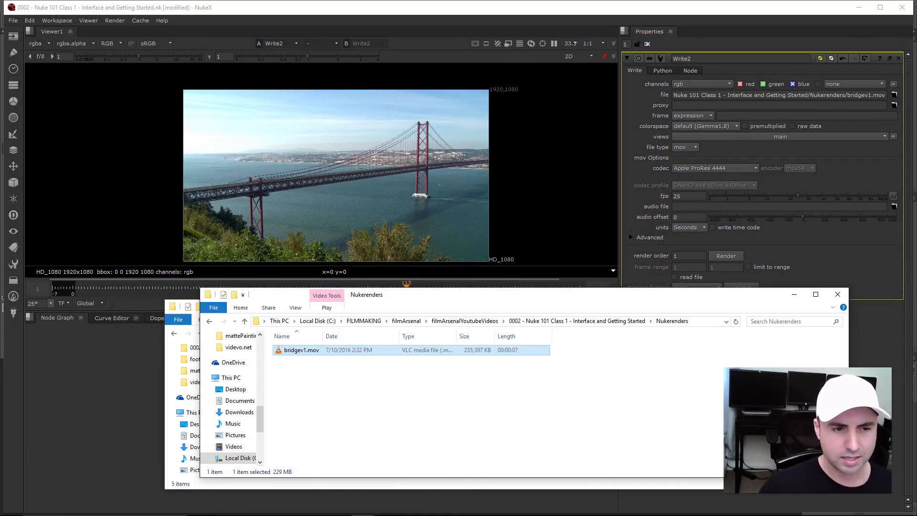
{"action": "key", "text": "alt+Tab"}
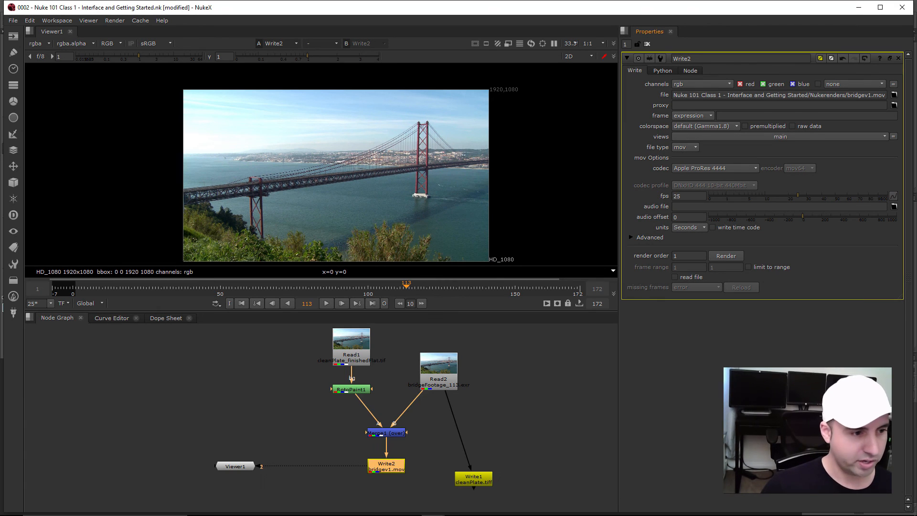
{"action": "key", "text": "r"}
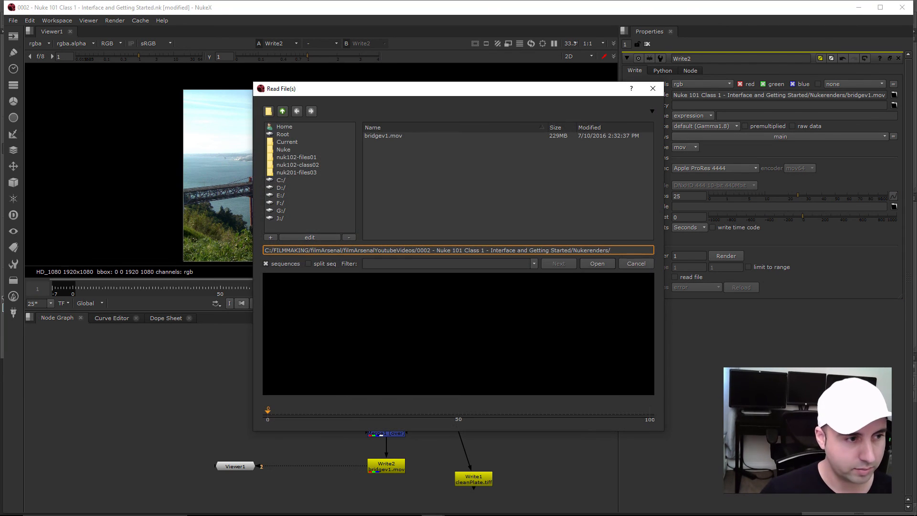
{"action": "key", "text": "Escape"}
{"action": "key", "text": "r"}
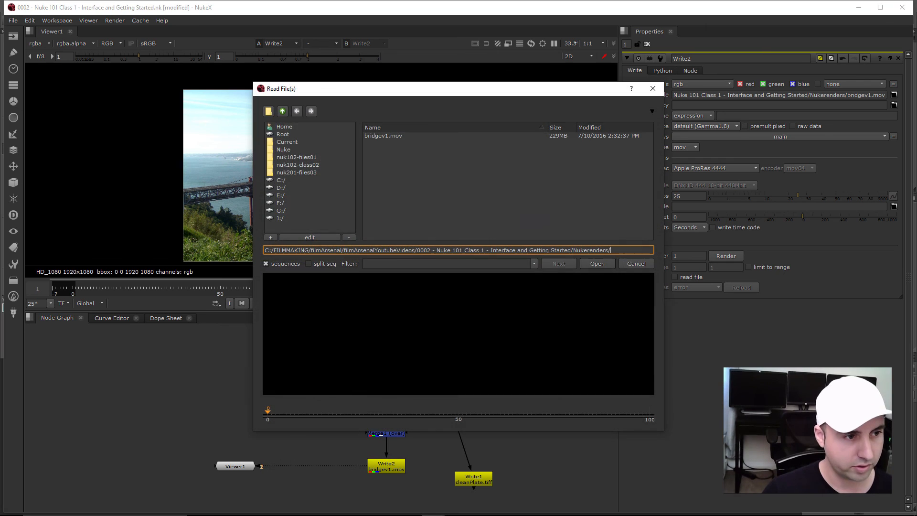
{"action": "key", "text": "Escape"}
Step: Scrub the timeline back to frame 18 to check the merged shot, with a brief selection of the Merge1 node
{"action": "middle_click_drag", "start_coordinate": [313, 406], "coordinate": [305, 427]}
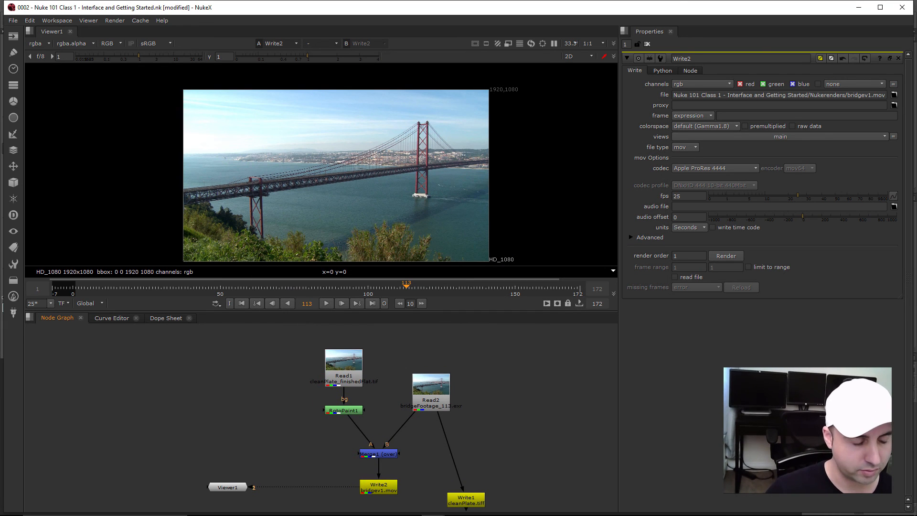
{"action": "left_click_drag", "start_coordinate": [85, 289], "coordinate": [126, 288]}
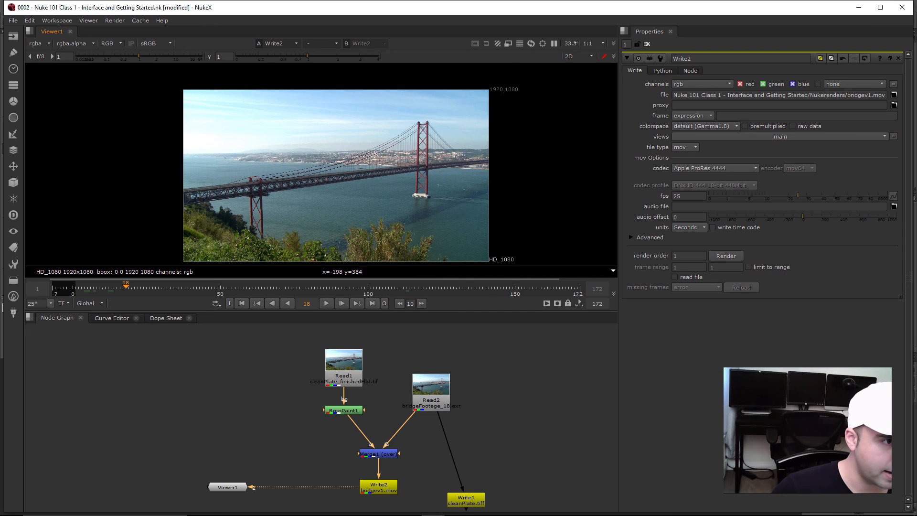
{"action": "left_click", "coordinate": [378, 454]}
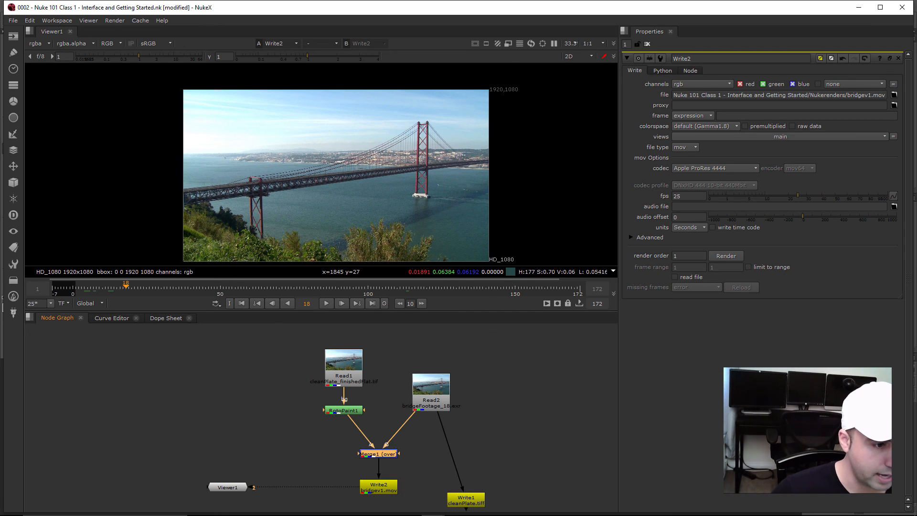
{"action": "left_click", "coordinate": [543, 435]}
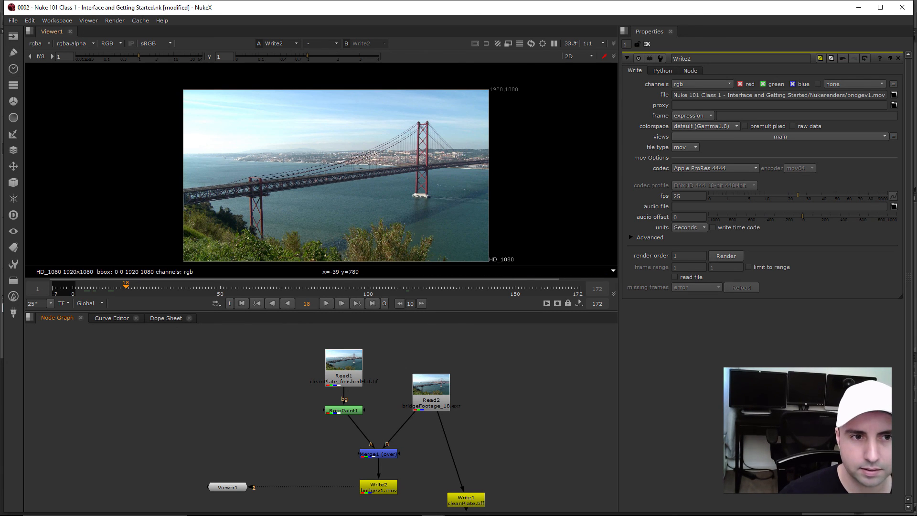
Step: Open the project settings and look through the LUT, OCIO, Views, Python and Font pages before returning to the Root settings
{"action": "key", "text": "s"}
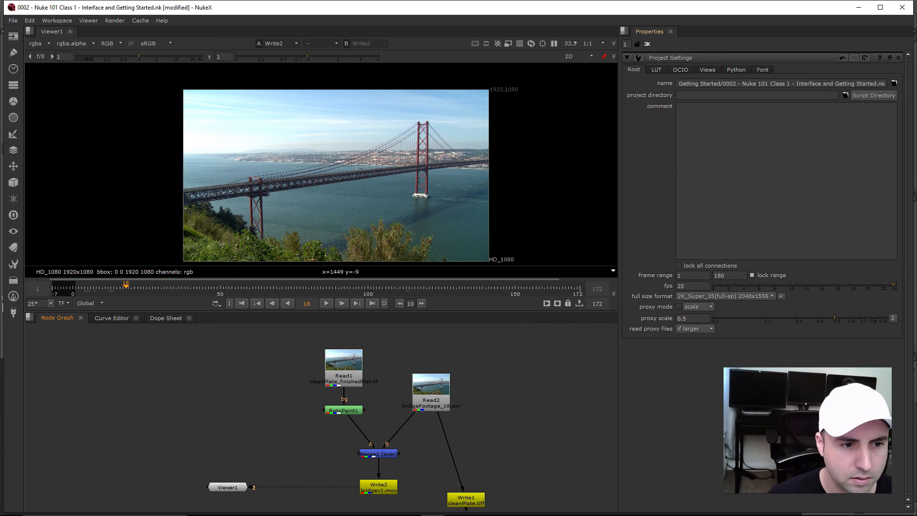
{"action": "left_click", "coordinate": [656, 70]}
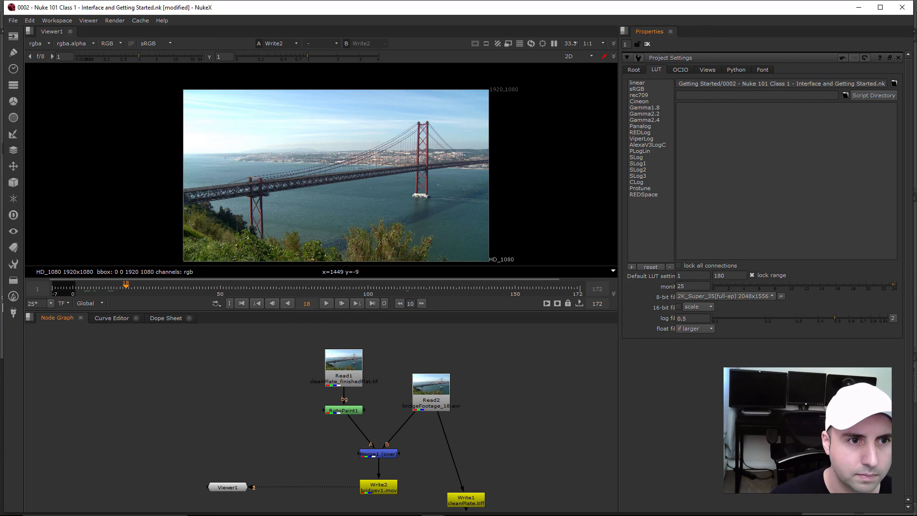
{"action": "left_click", "coordinate": [680, 70]}
{"action": "left_click", "coordinate": [707, 69]}
{"action": "left_click", "coordinate": [736, 70]}
{"action": "left_click", "coordinate": [763, 69]}
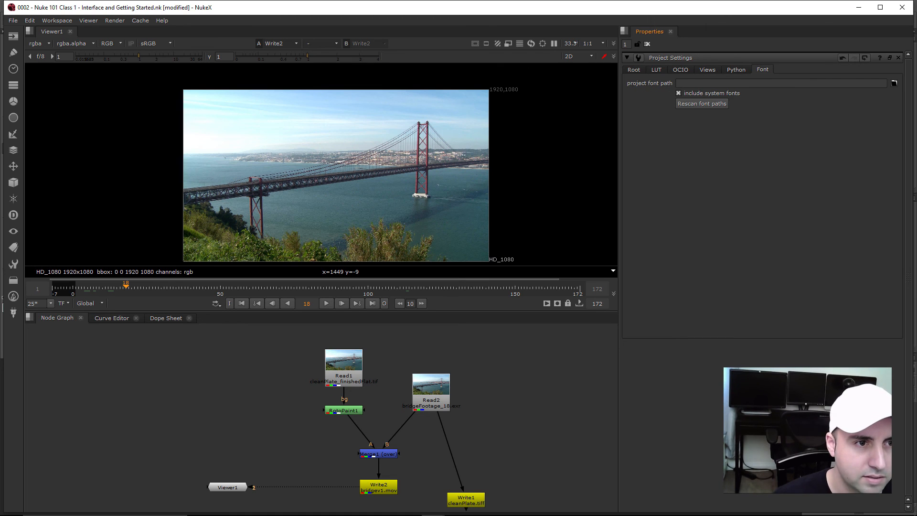
{"action": "left_click", "coordinate": [634, 70]}
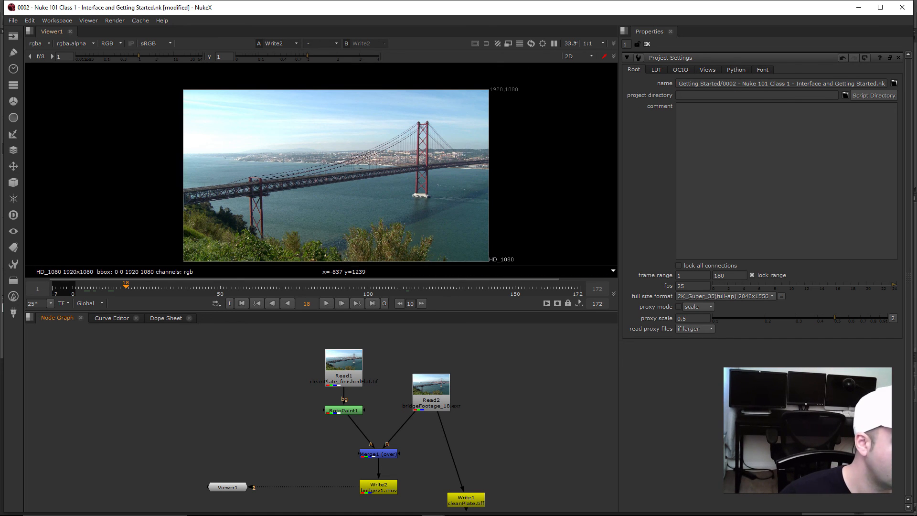